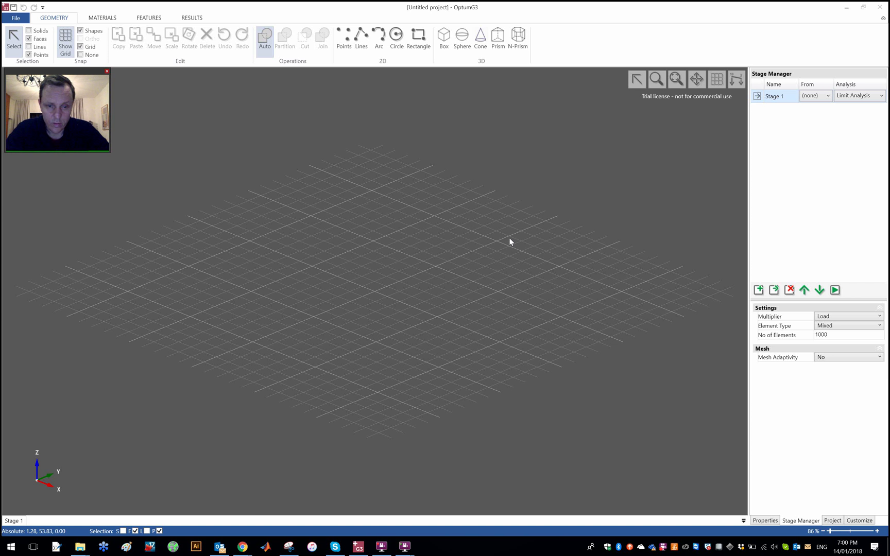
- Draw a box solid from corner (10, -10) to (-10, 10) with height 10
scroll(510, 242, up, 2)
scroll(510, 241, up, 3)
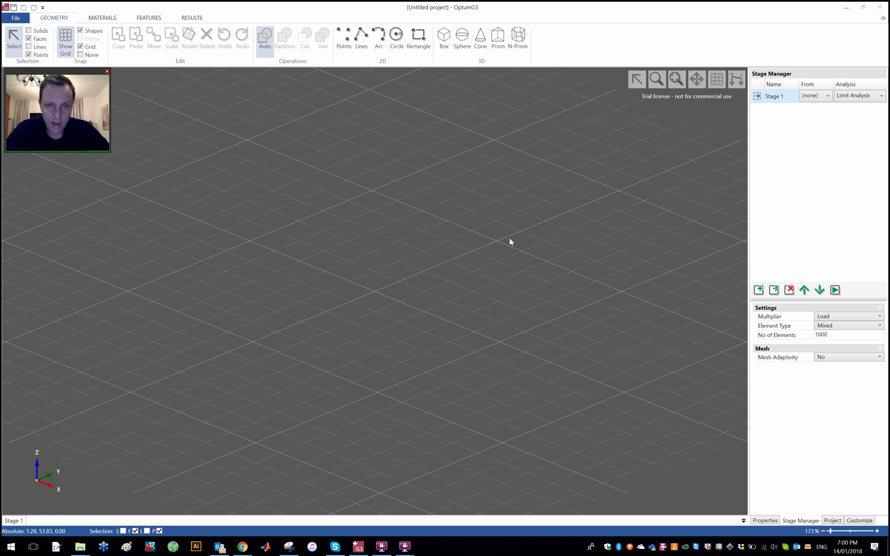
click(444, 37)
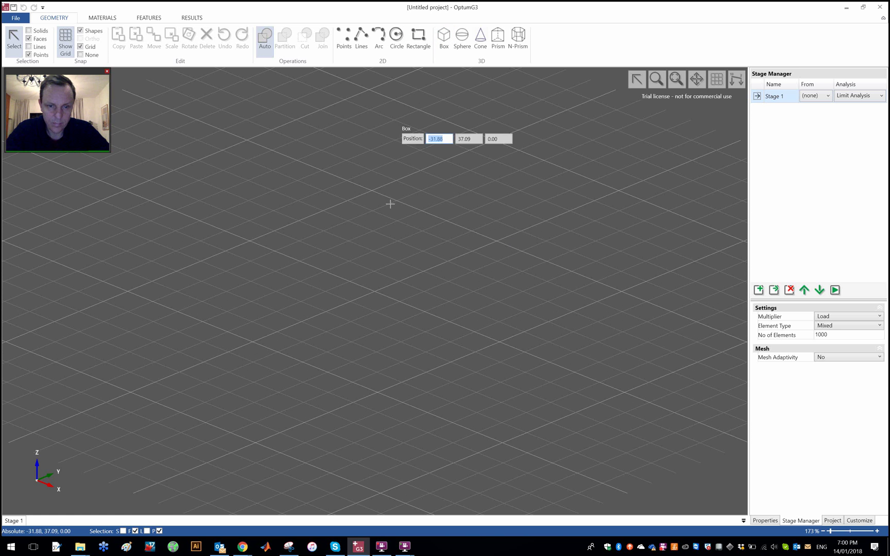
click(377, 330)
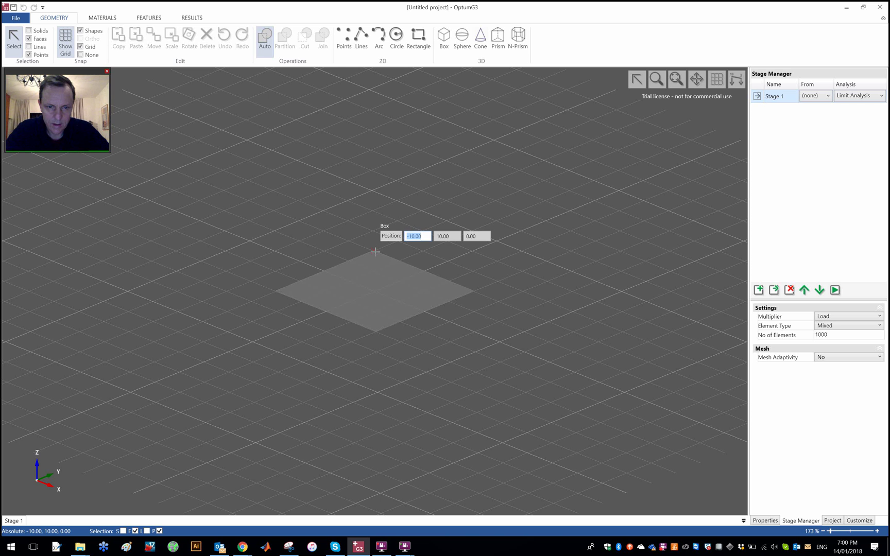
click(373, 250)
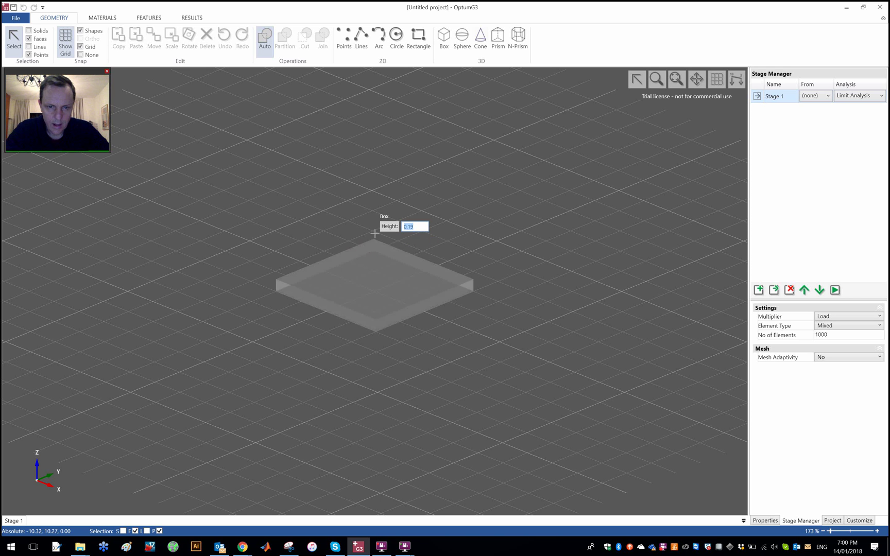
text(10)
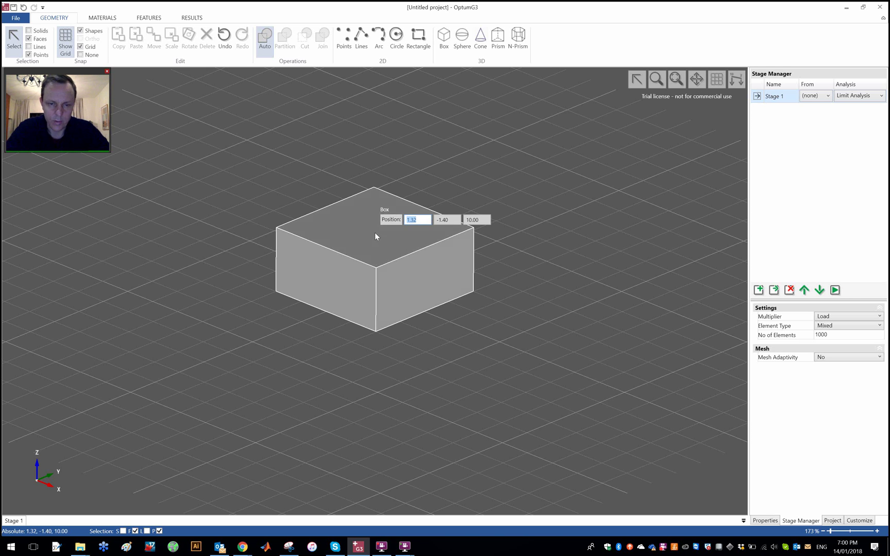
key(Return)
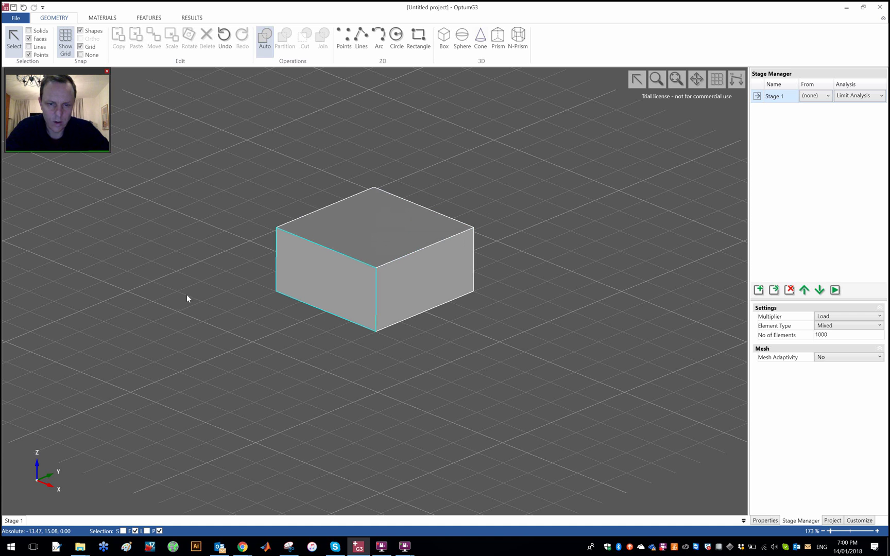
- Make solids and lines selectable and select the box
click(40, 31)
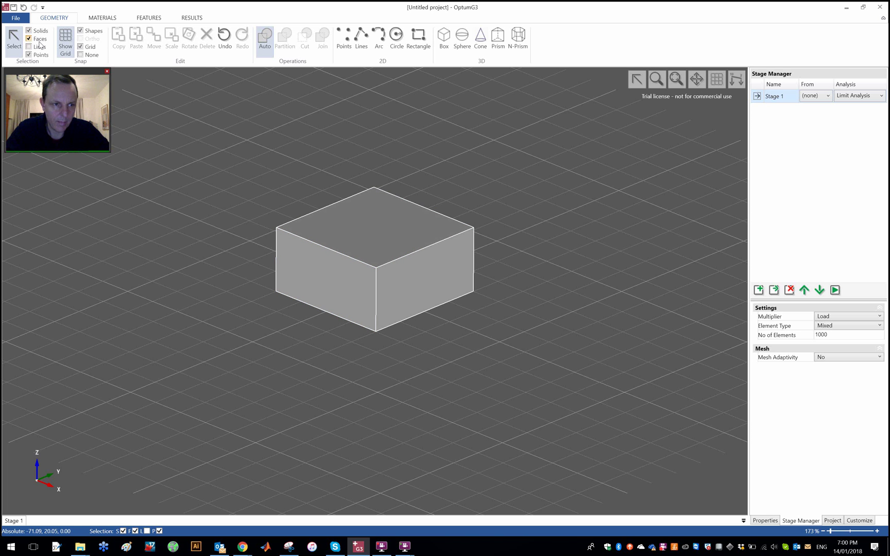
click(41, 47)
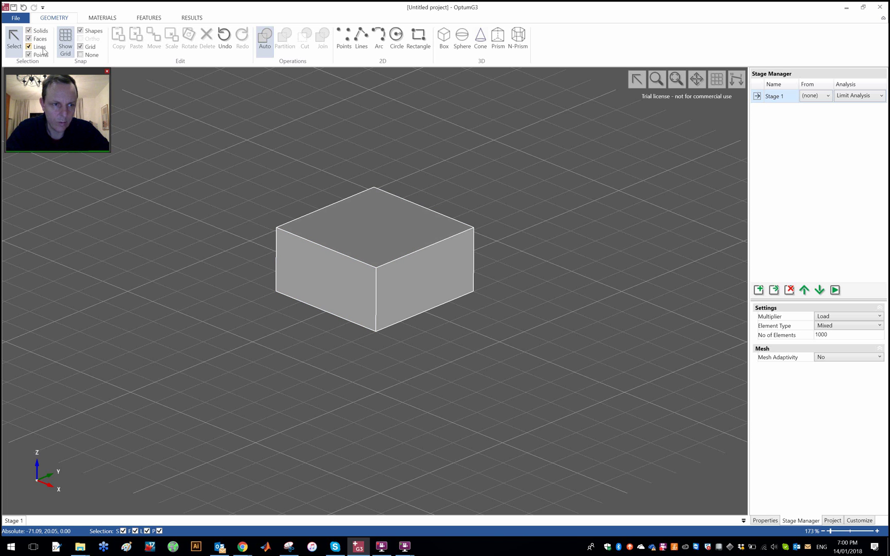
click(399, 233)
- Assign Tresca Basic to the box and pick its s_u value of 100 kPa for editing
click(102, 17)
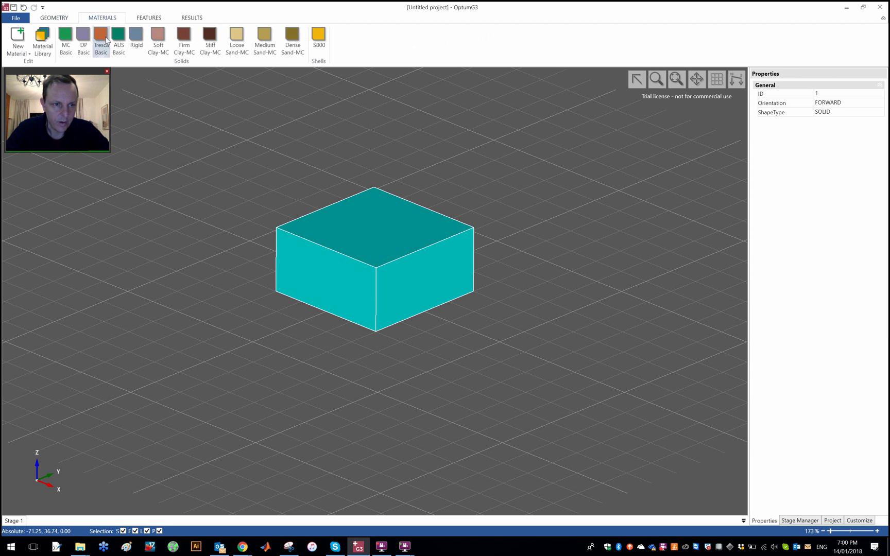
click(106, 40)
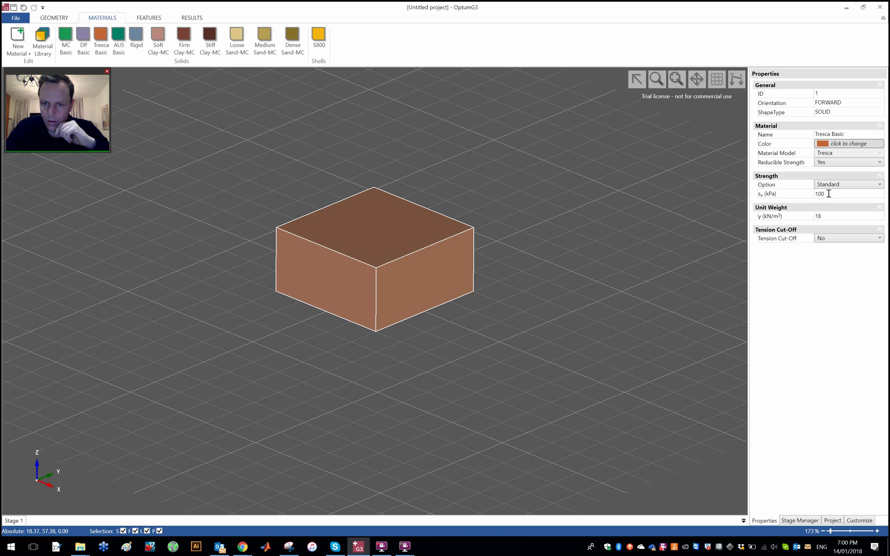
click(834, 193)
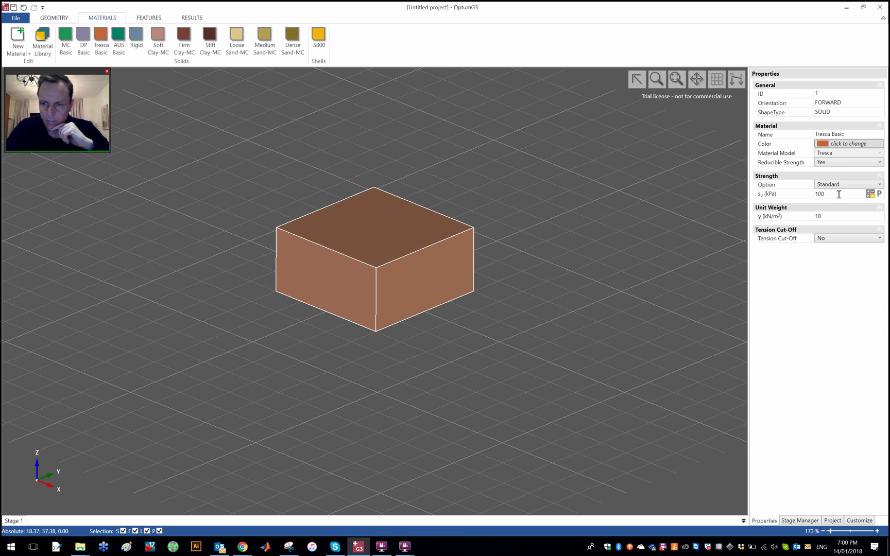
- Review the s_u profile and import source options, then close, keeping s_u constant at 100 kPa
click(880, 197)
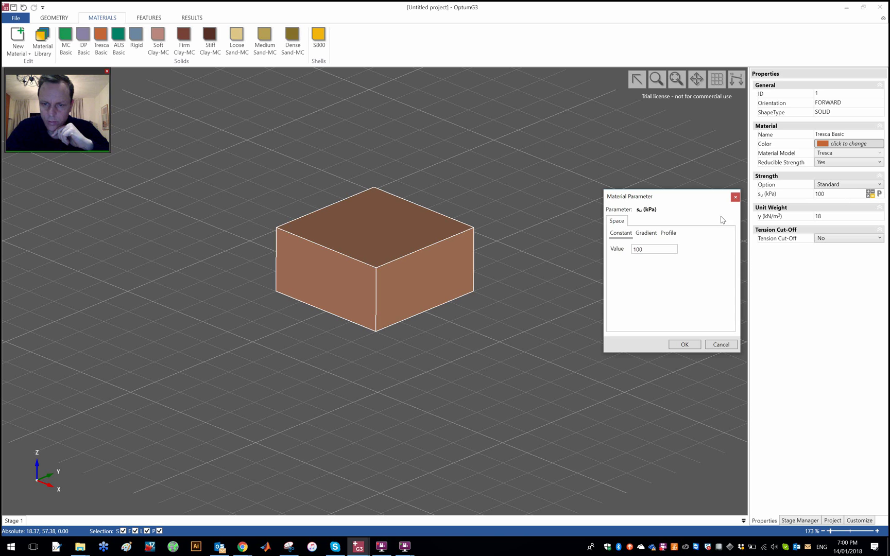
click(671, 235)
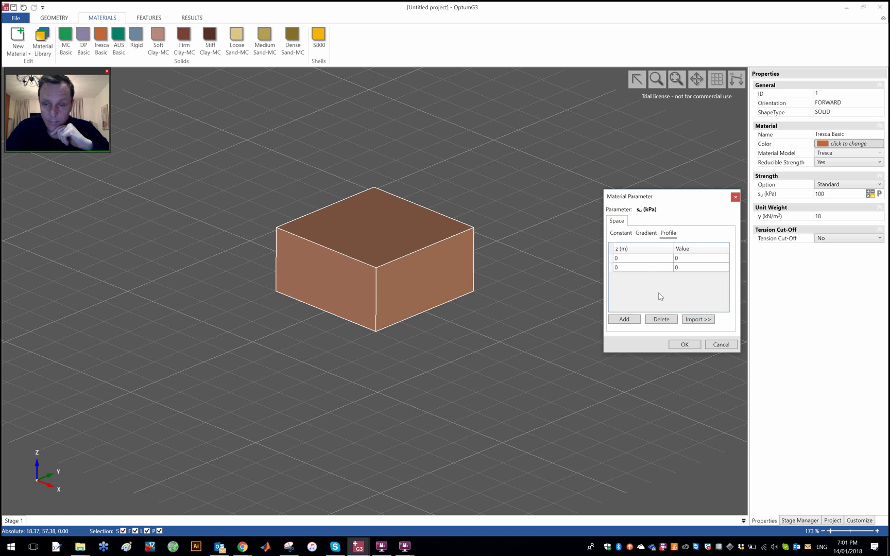
click(699, 320)
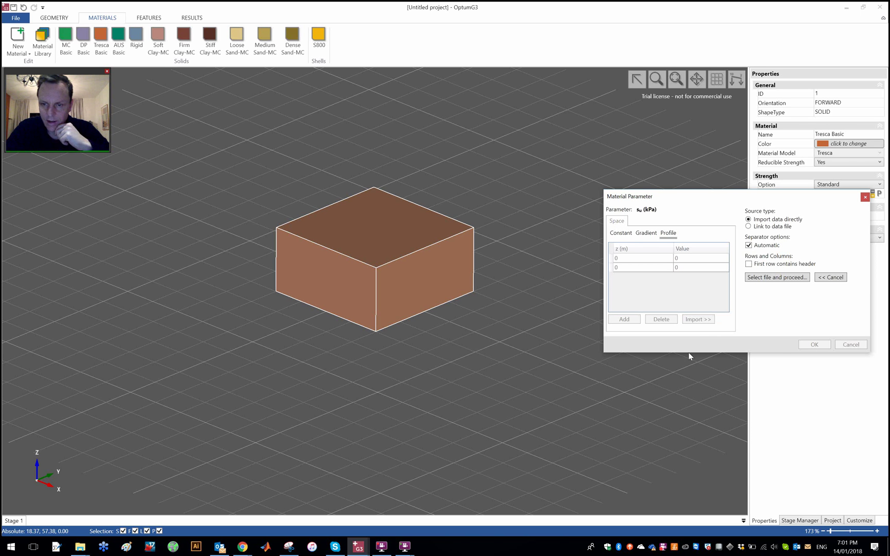
click(767, 227)
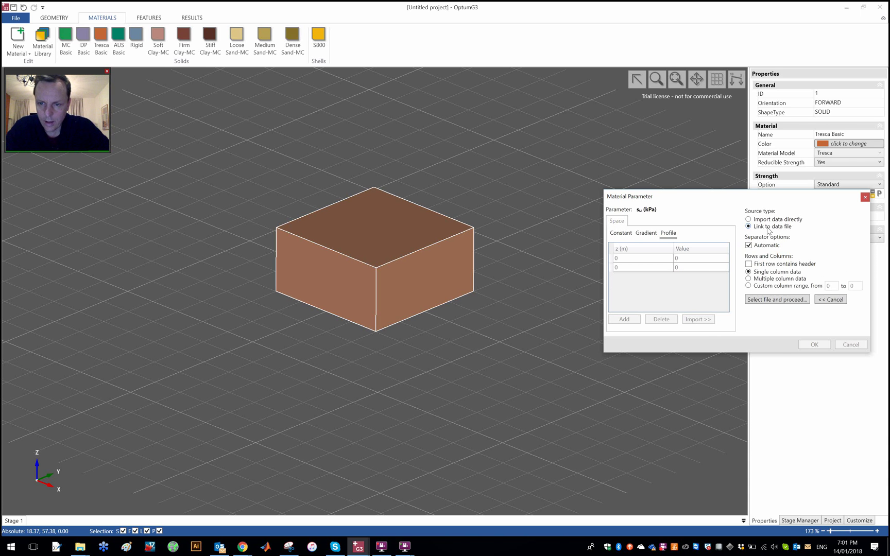
click(749, 220)
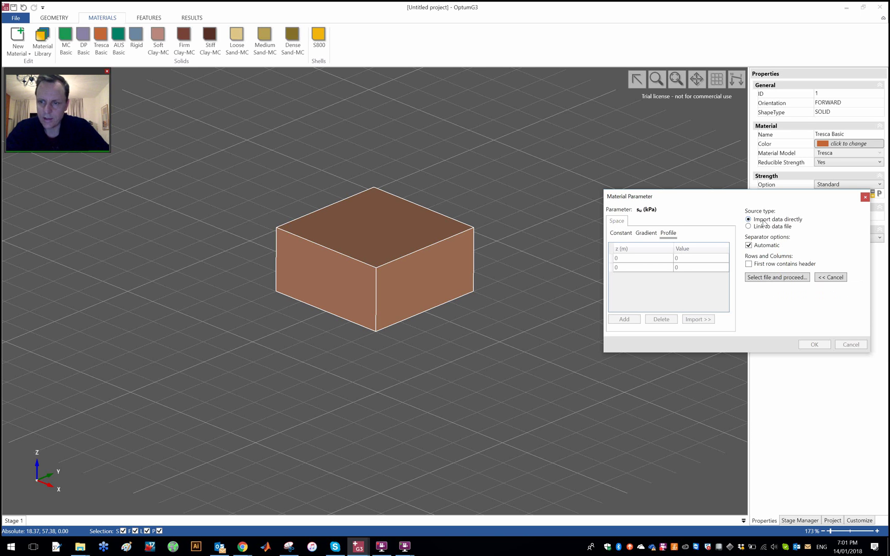
click(865, 198)
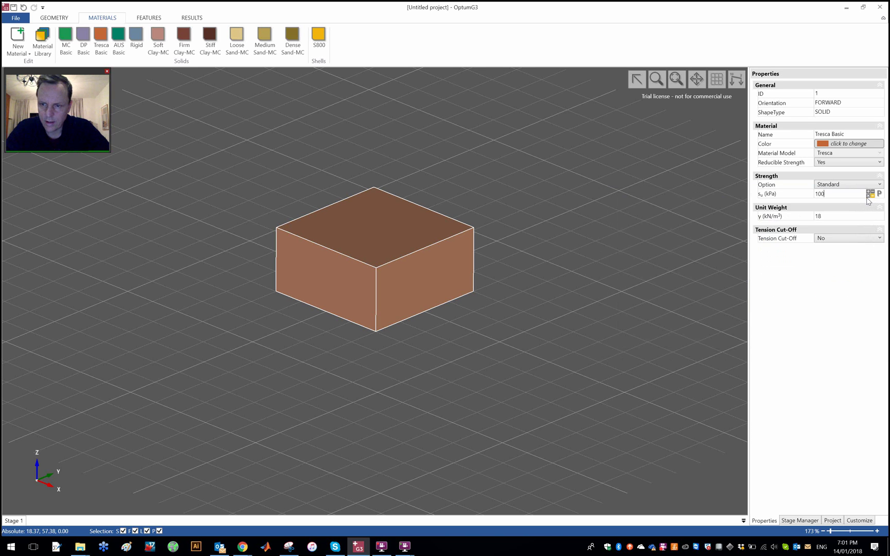
- Change the Tresca Basic soil to s_u 30 kPa and unit weight 10 kN/m³, then deselect
click(838, 216)
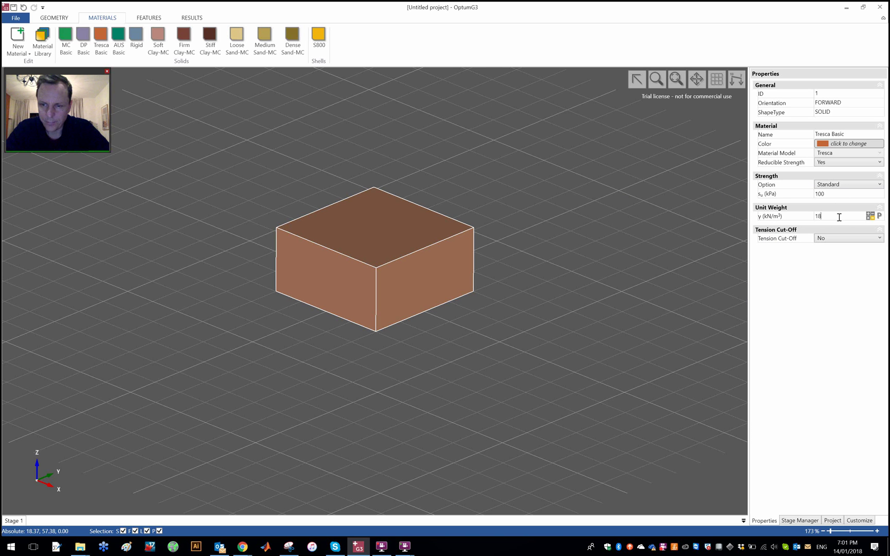
double_click(832, 194)
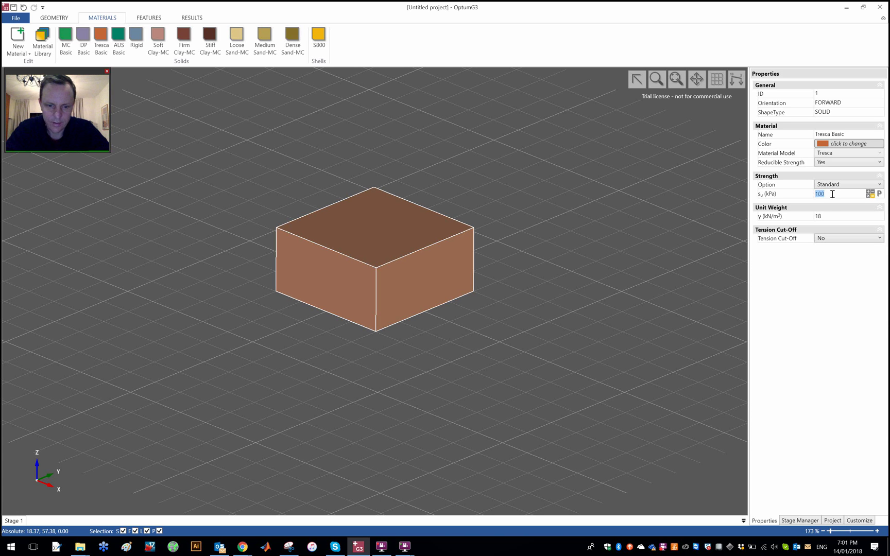
text(30)
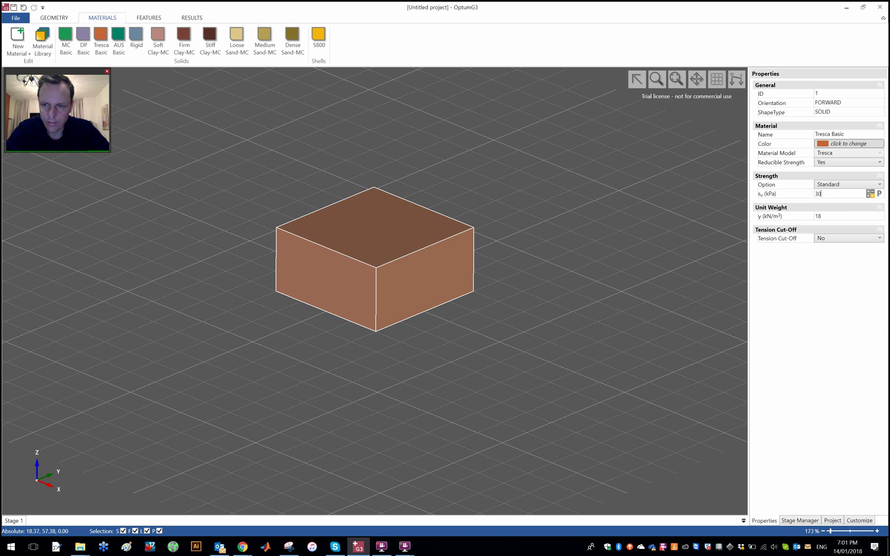
key(Tab)
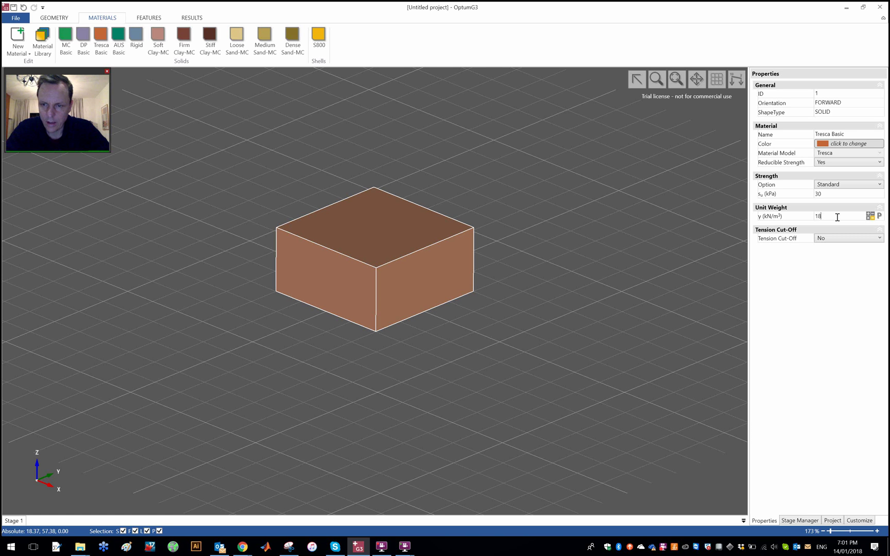
key(BackSpace)
text(0)
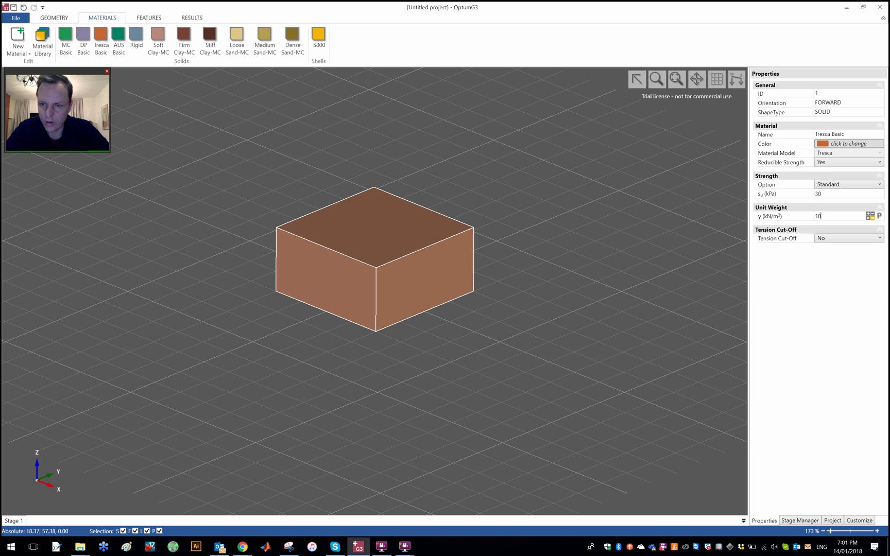
key(Tab)
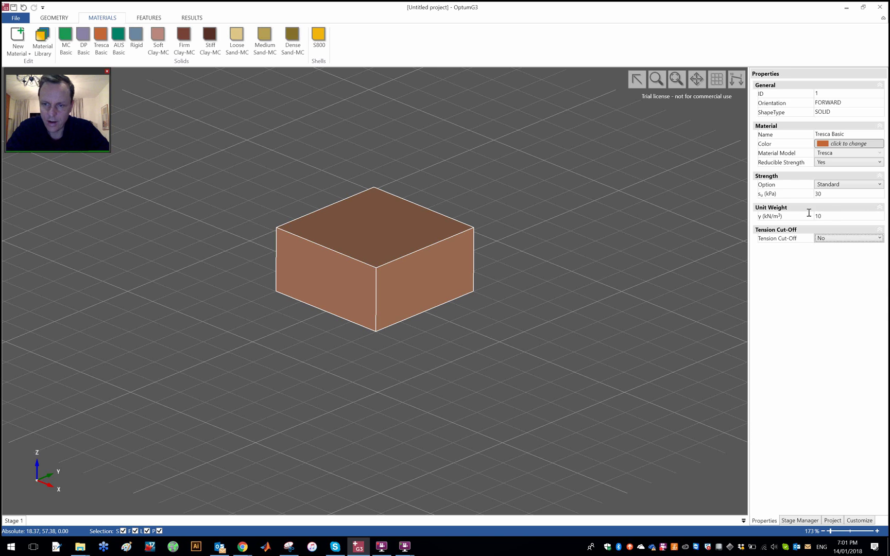
click(610, 241)
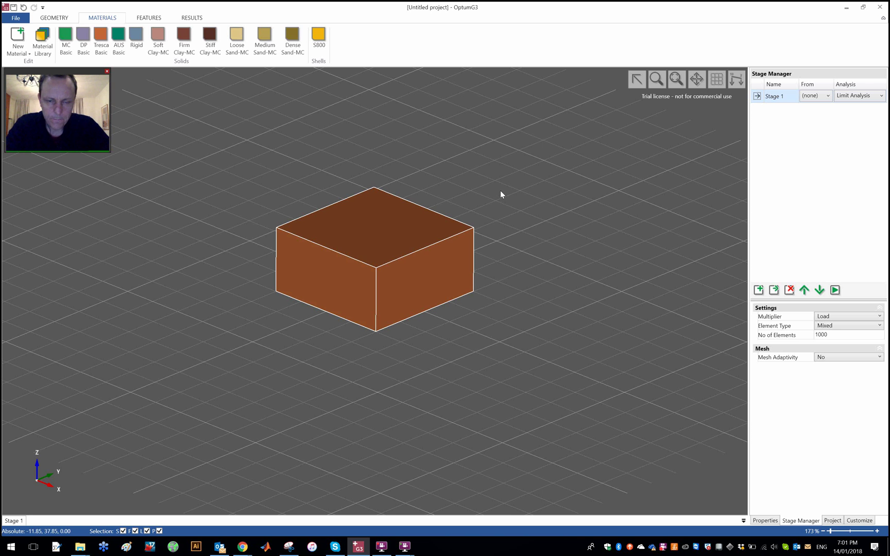
- Zoom in and start an N-sided prism from the Geometry tools, proposing 12 sides
scroll(500, 183, up, 1)
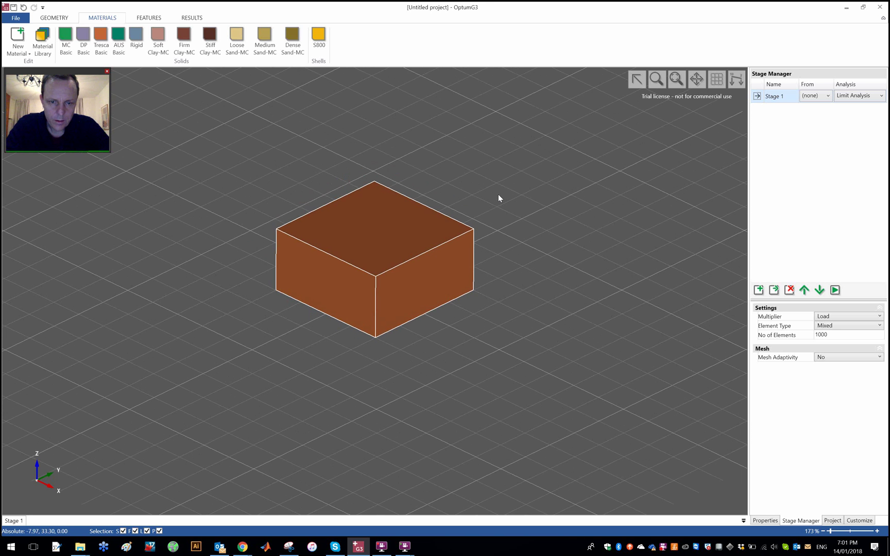
scroll(498, 195, up, 1)
scroll(499, 203, up, 2)
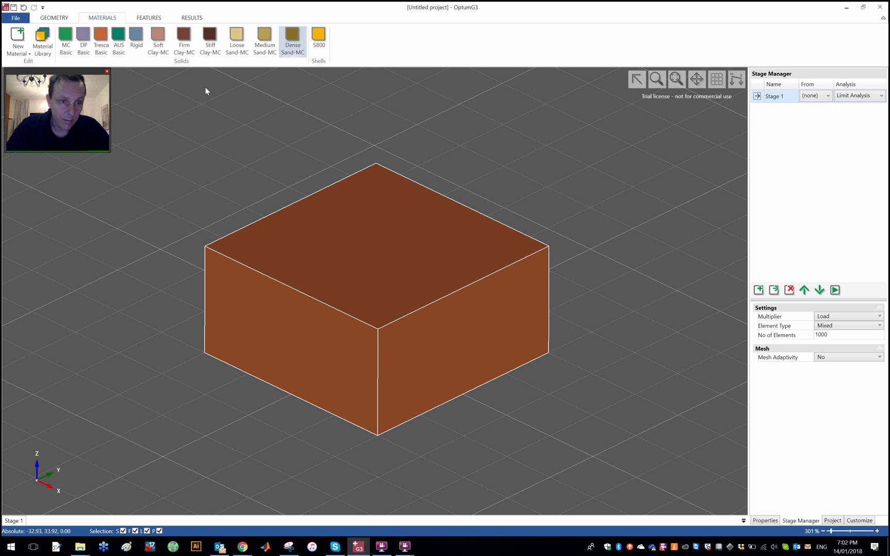
click(65, 18)
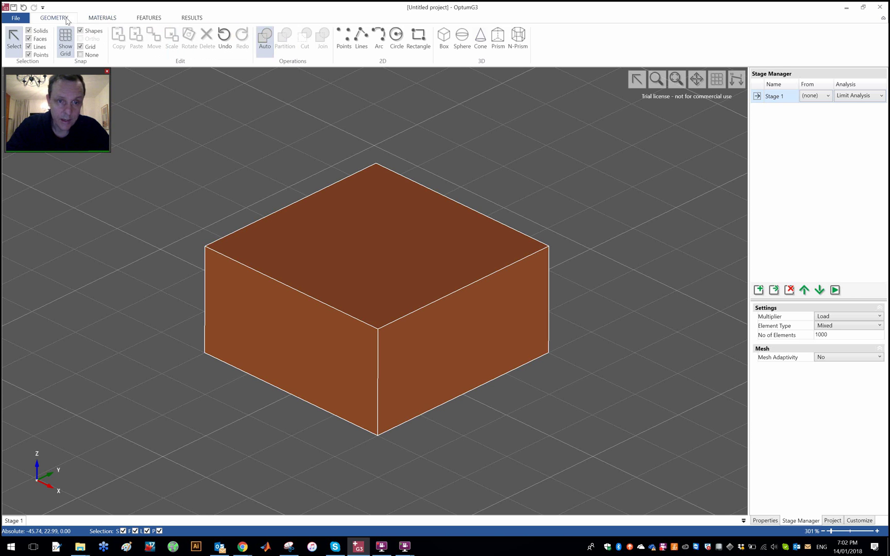
click(517, 39)
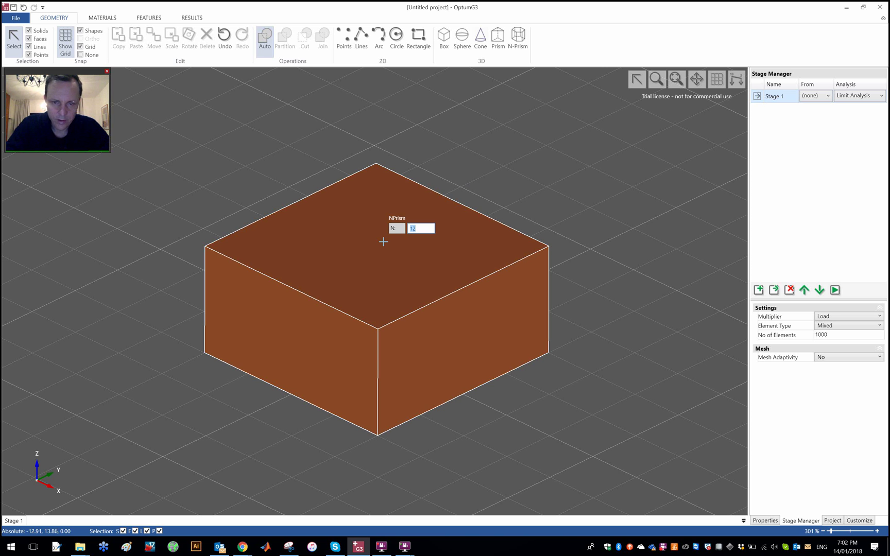
- Create a 12-sided prism centred at 0, 0, 10 with height -4, then select the soil box for hiding
key(Return)
key(Tab)
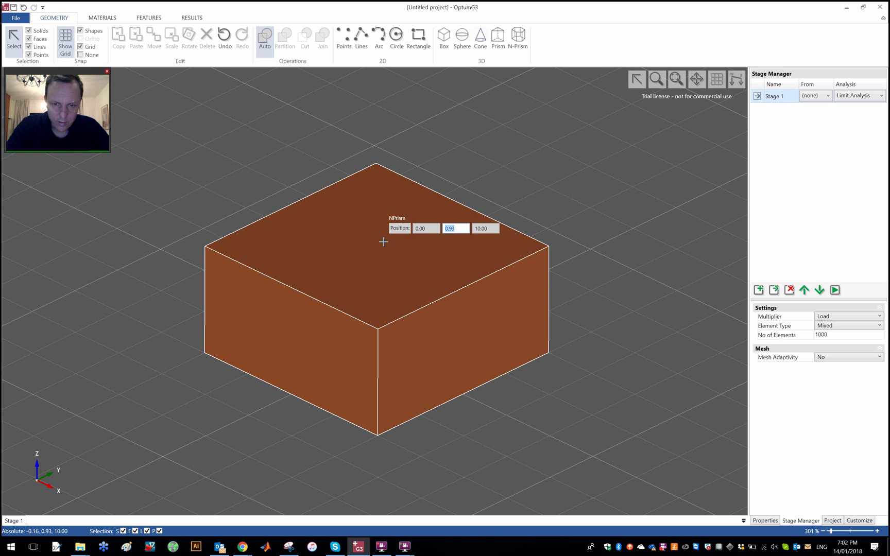
key(Tab)
key(Return)
key(Return)
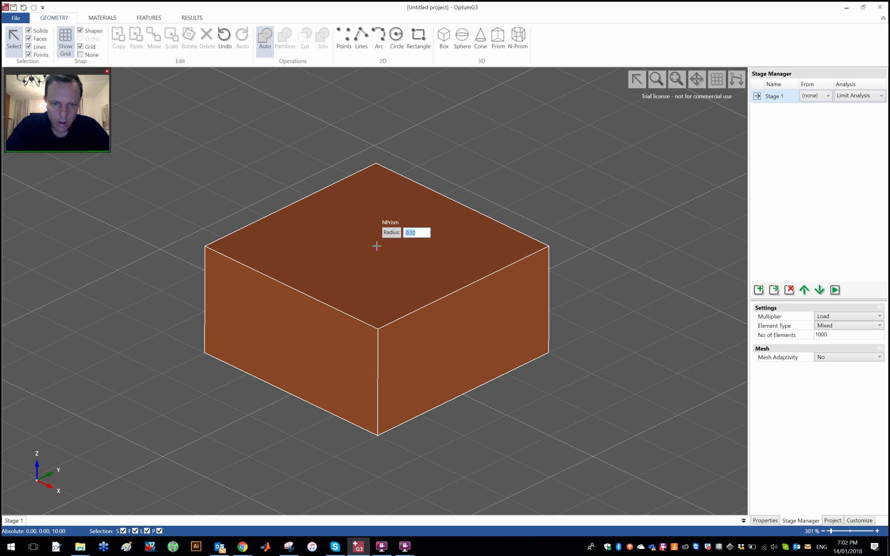
key(Return)
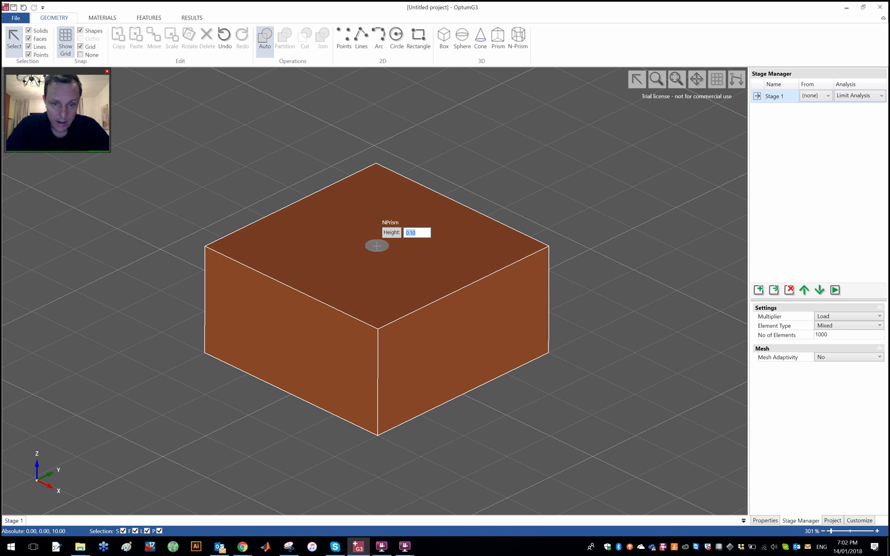
text(-4)
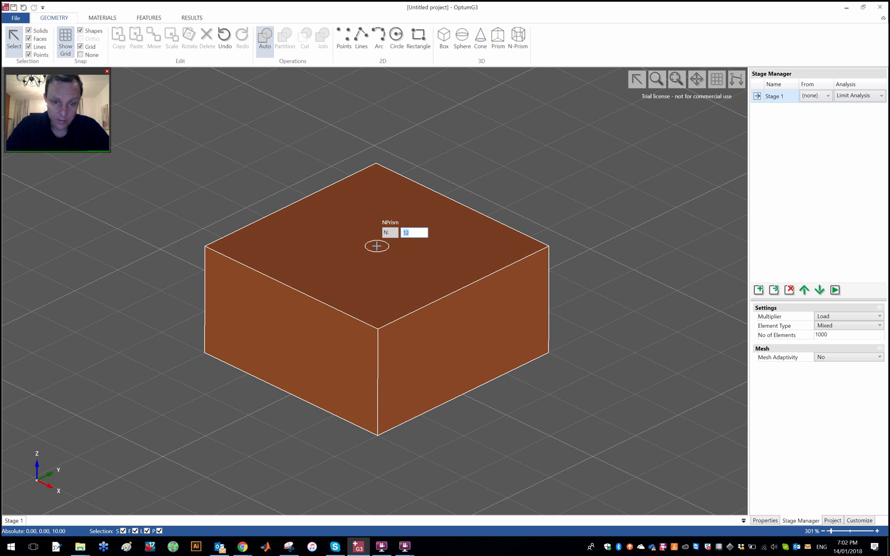
key(Return)
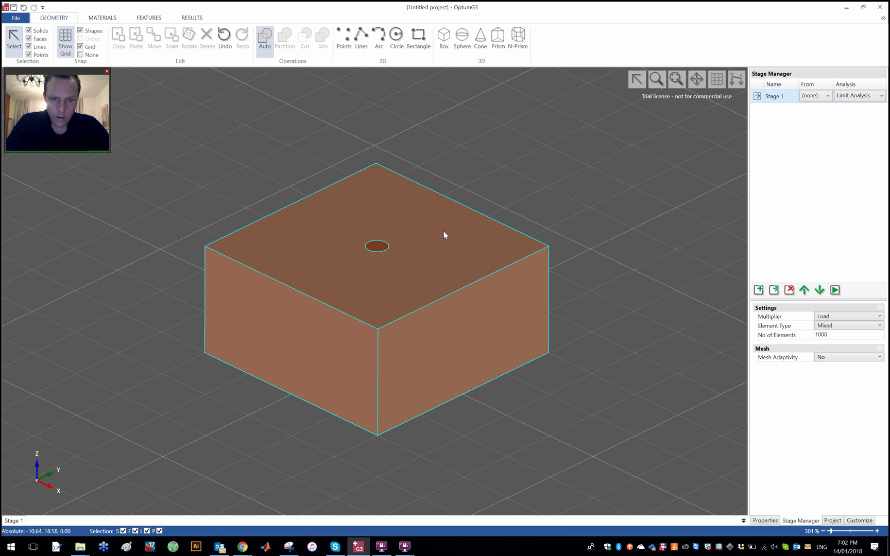
click(443, 232)
right_click(443, 232)
- Hide the soil box, view the prism from above, and leave only faces selectable
click(476, 334)
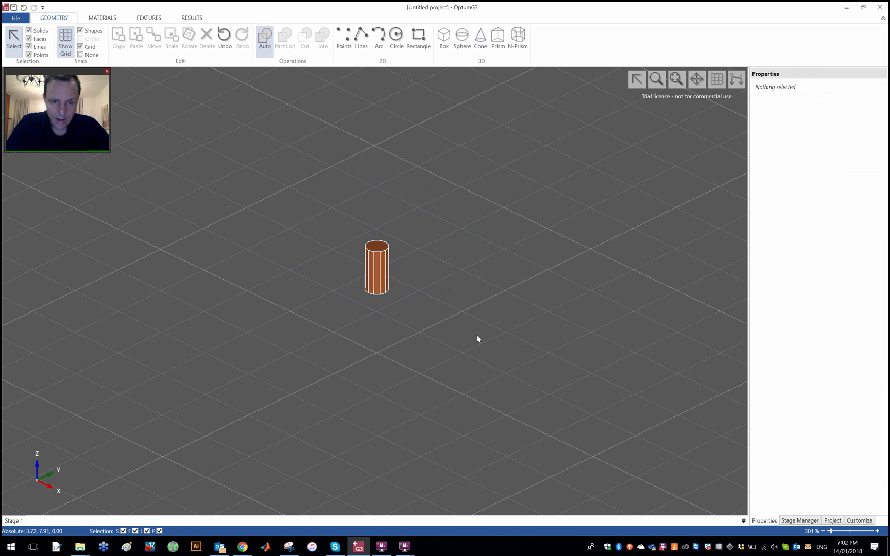
scroll(386, 299, up, 3)
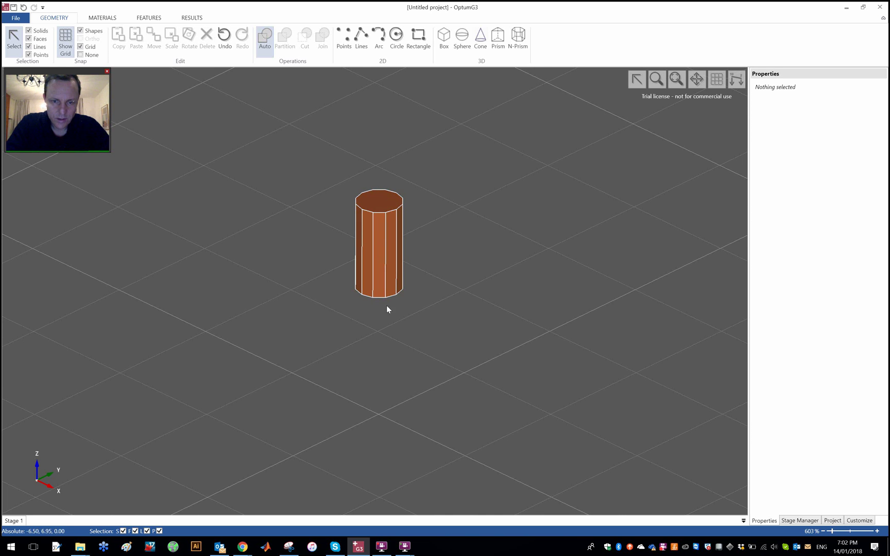
key(F2)
key(F1)
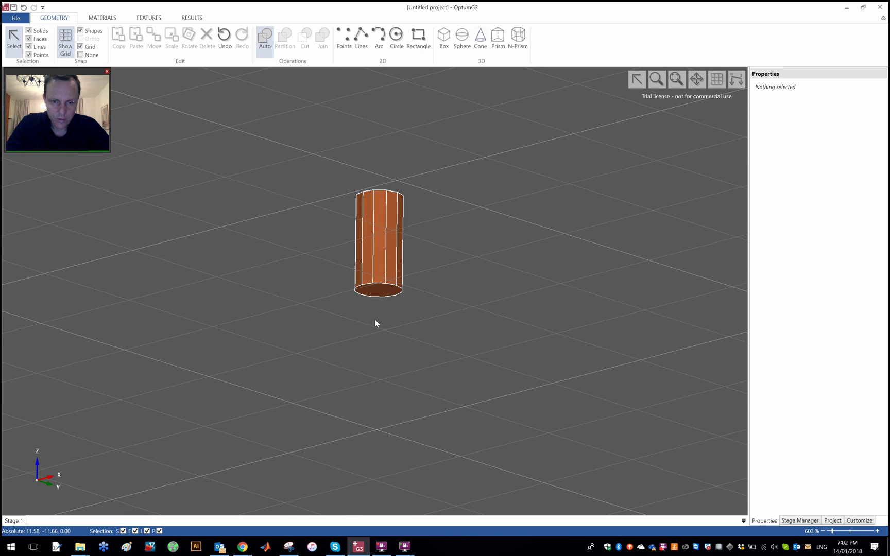
middle_drag(327, 182, 315, 289)
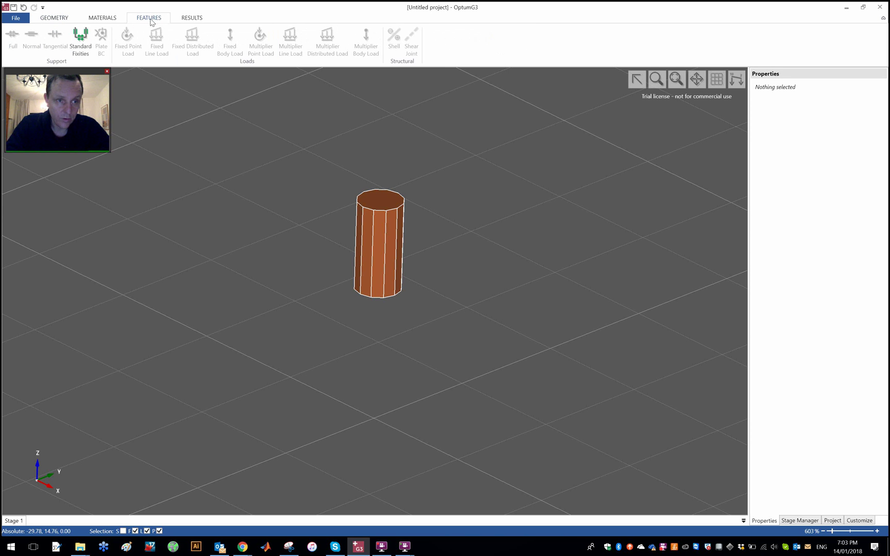
click(54, 18)
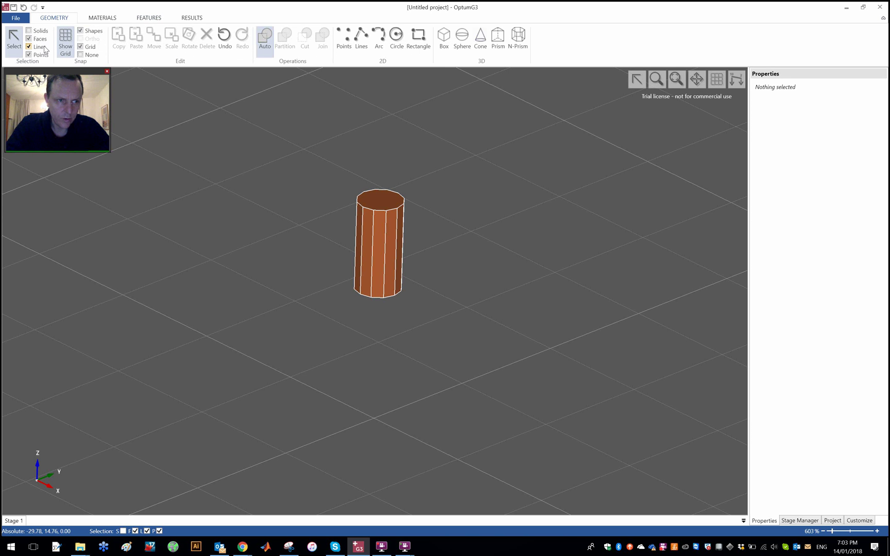
click(44, 48)
- Turn all prism faces into rigid S800 shell plates 0.1 m thick, then deselect
click(148, 19)
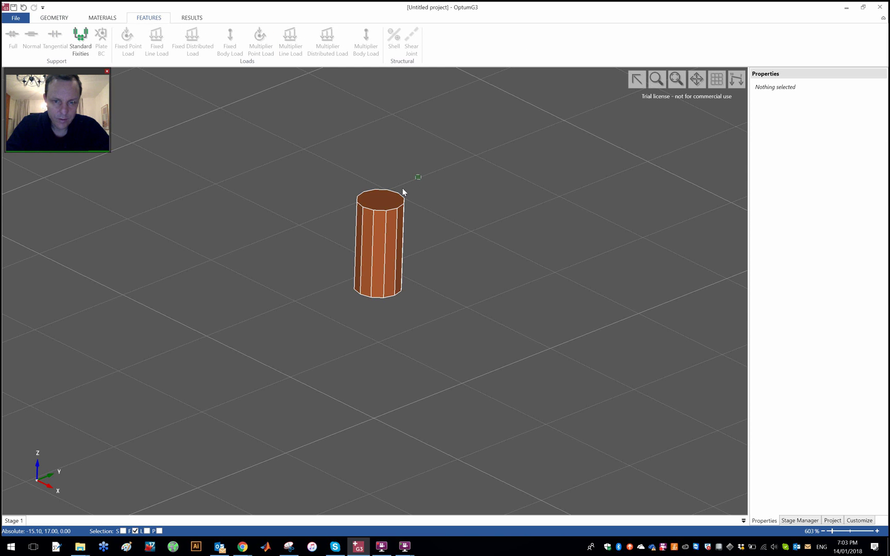
drag(403, 189, 330, 231)
middle_drag(331, 268, 323, 291)
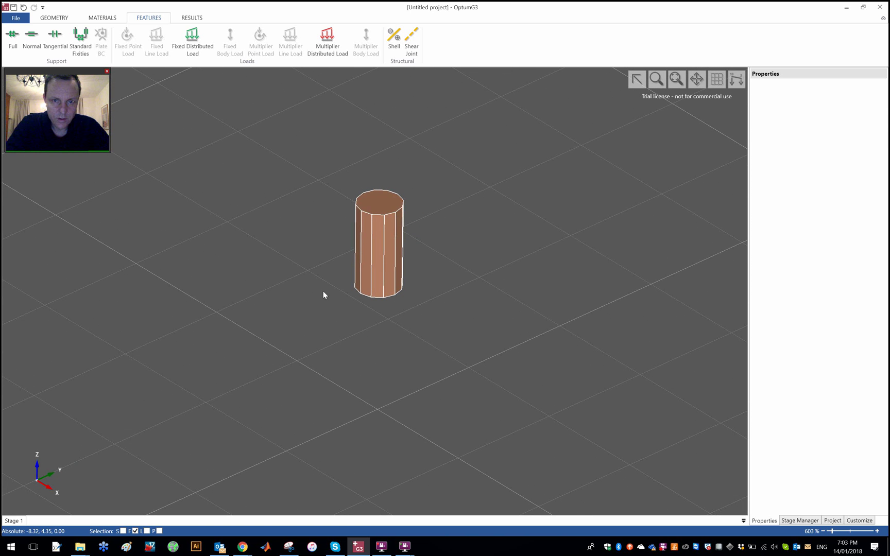
click(399, 31)
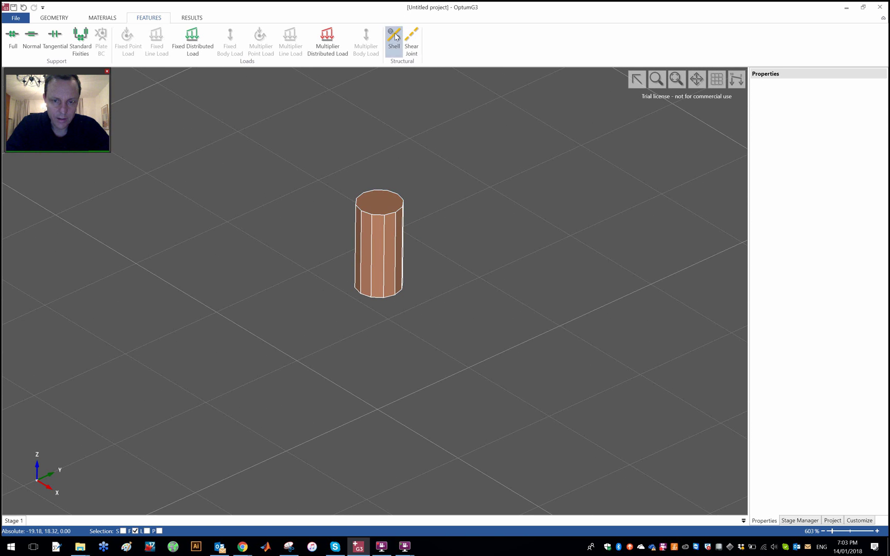
click(452, 150)
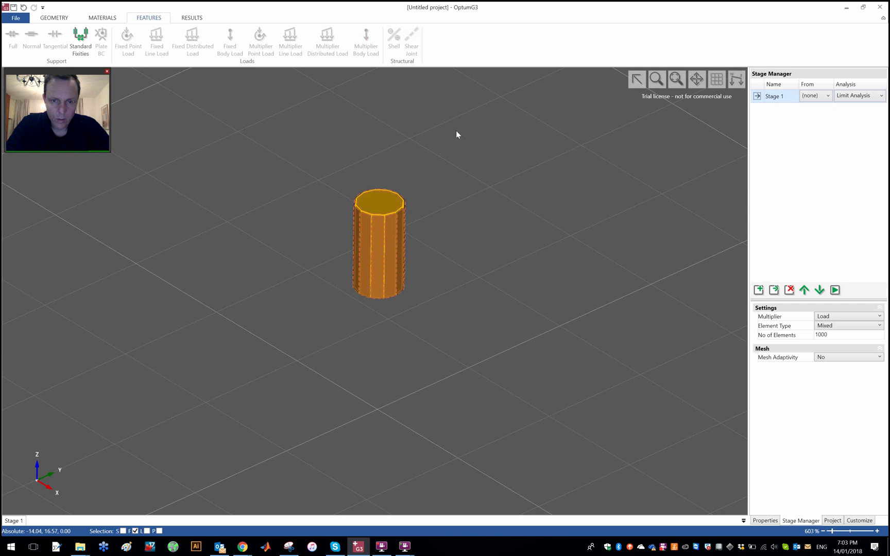
right_click(537, 113)
click(461, 167)
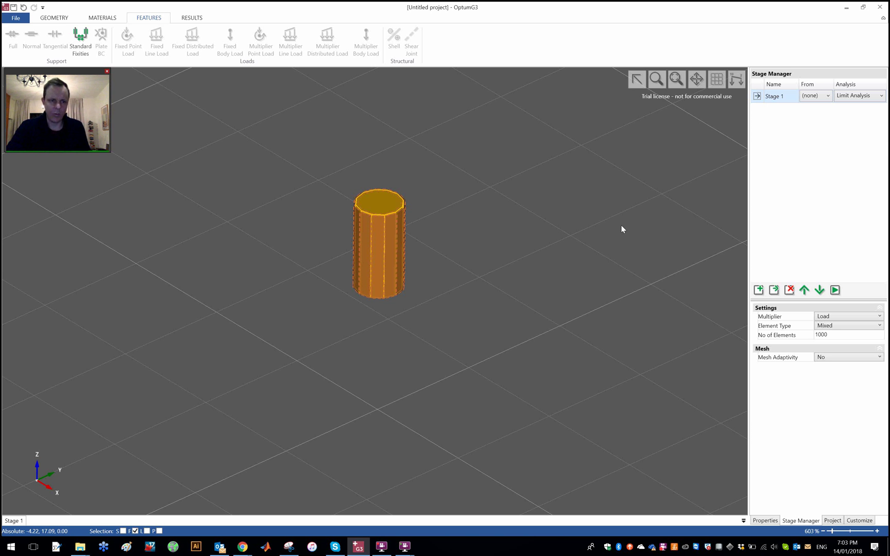
- Unhide the soil box and switch to a zoomed top-down XY view
right_click(494, 160)
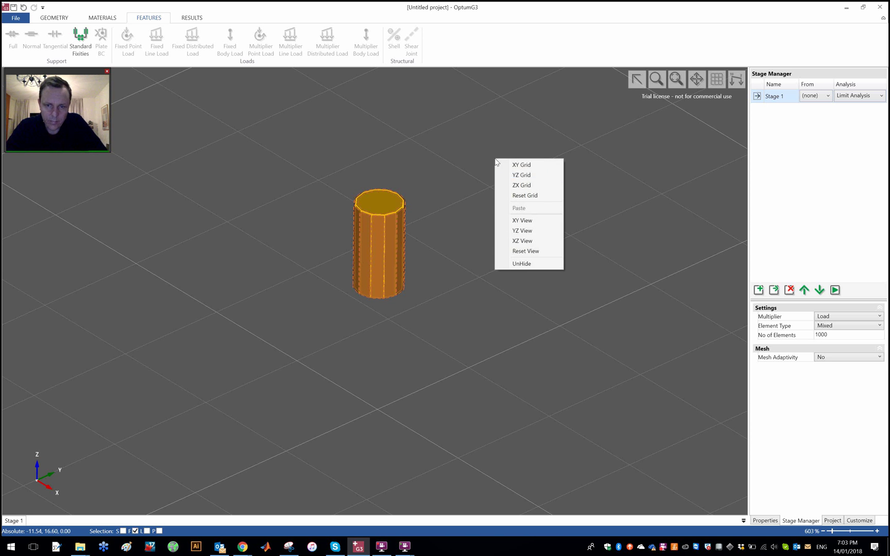
click(522, 264)
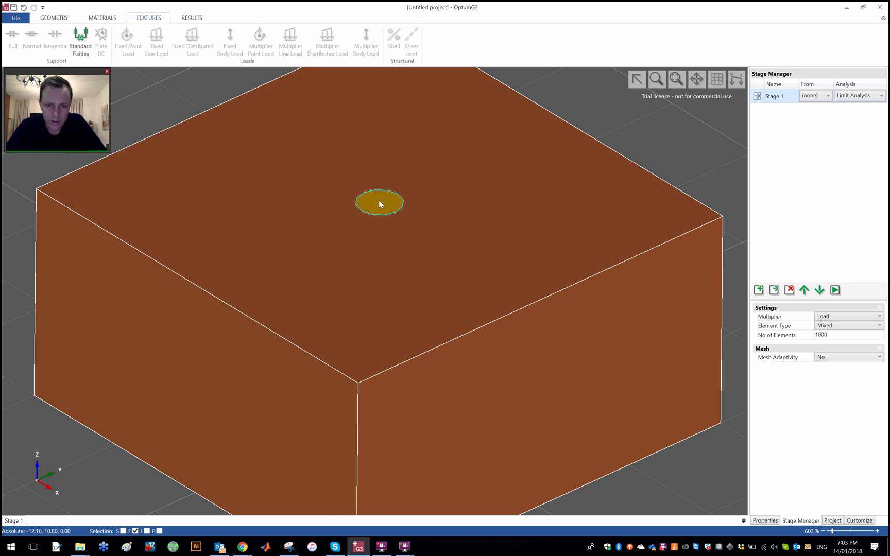
right_click(659, 117)
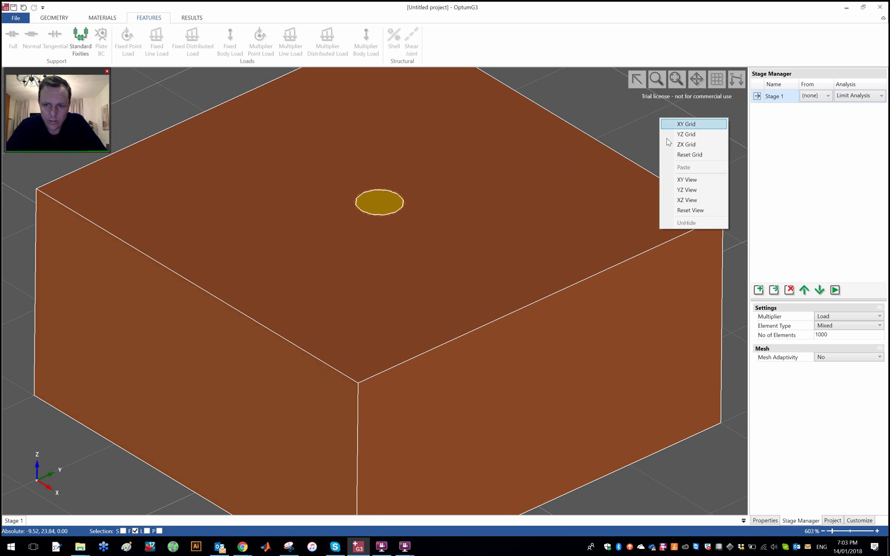
click(687, 179)
scroll(380, 300, up, 7)
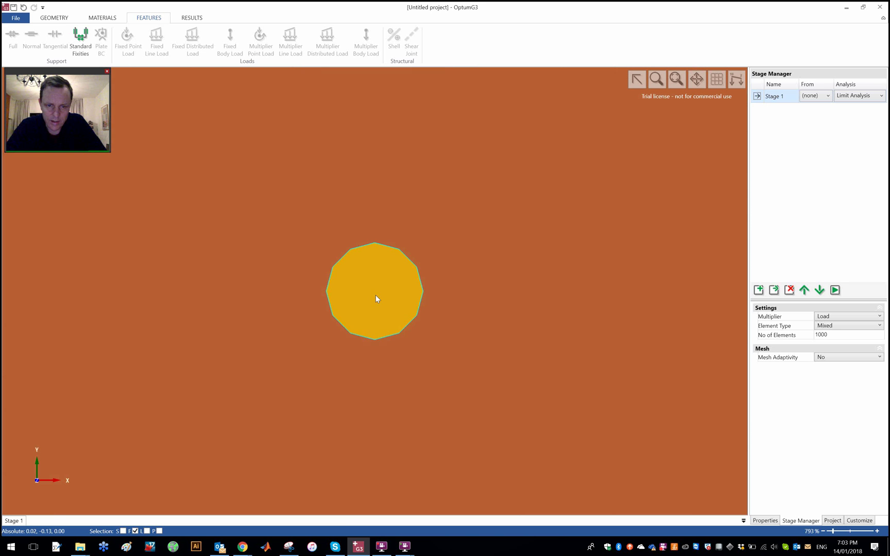
- Draw vertical and horizontal lines across the circle's opposite vertices, splitting the top into quadrants
click(60, 21)
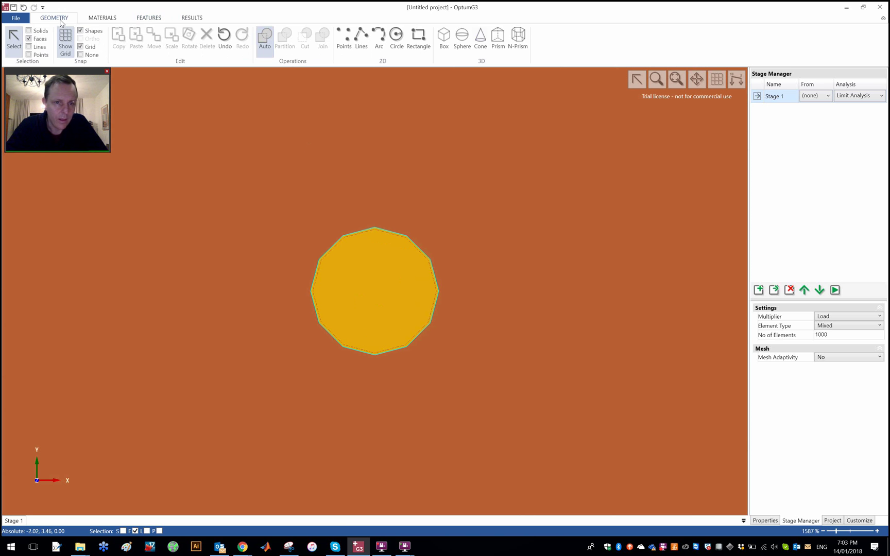
click(361, 37)
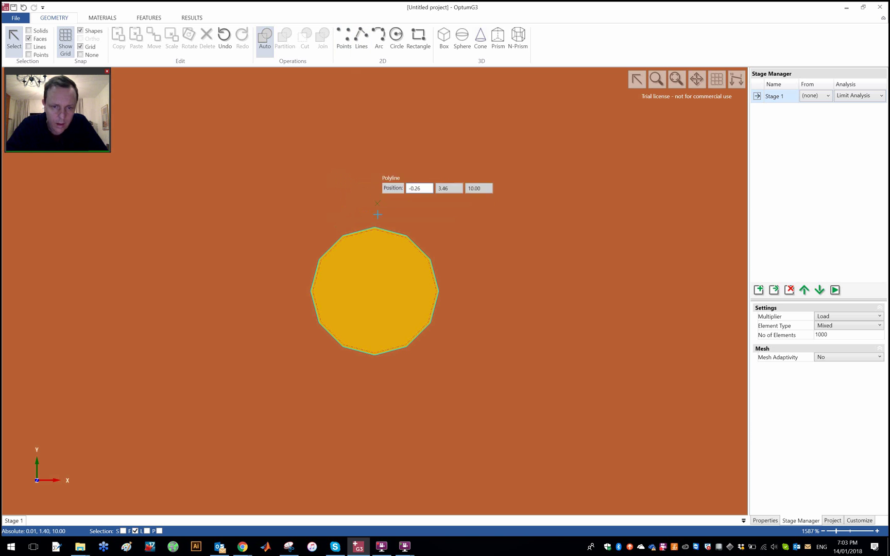
click(374, 229)
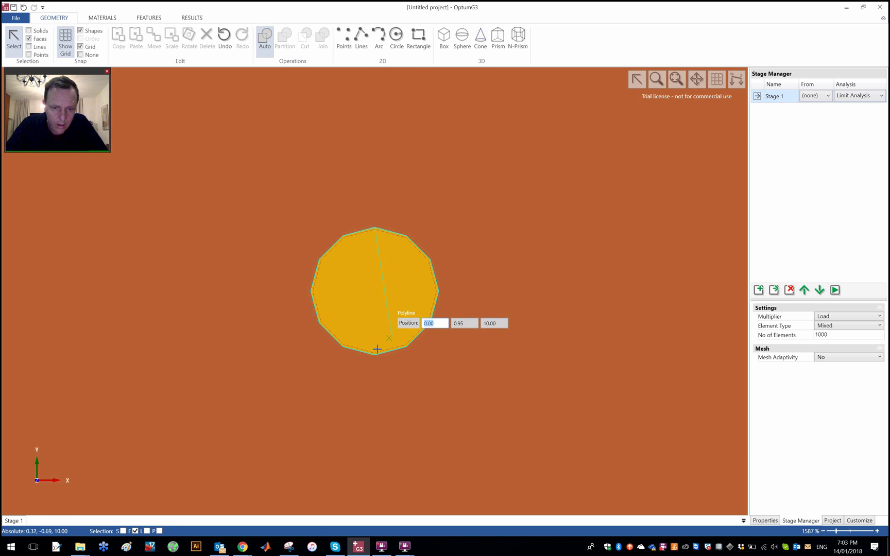
click(375, 331)
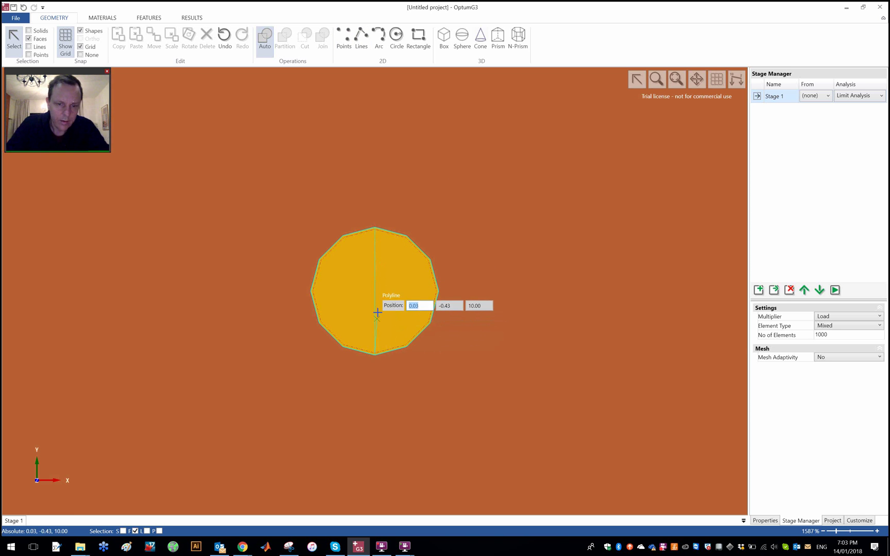
key(Escape)
click(362, 41)
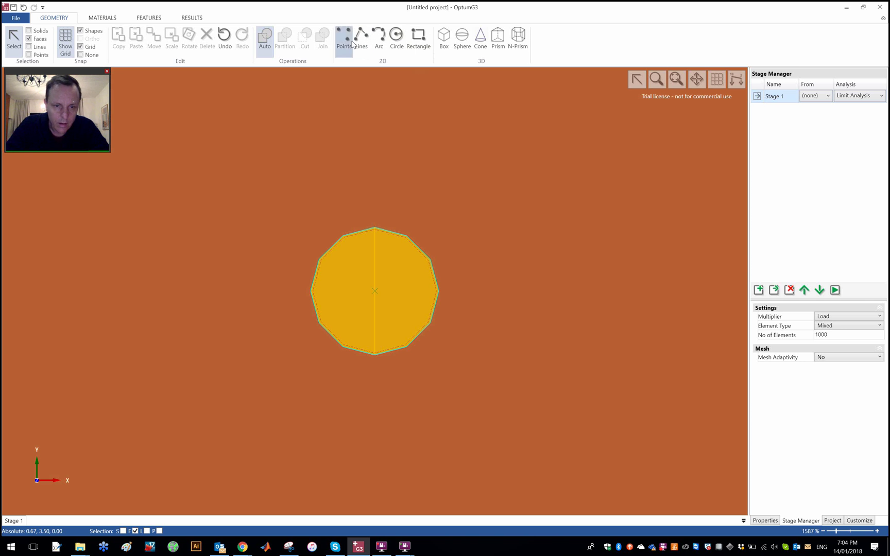
click(311, 289)
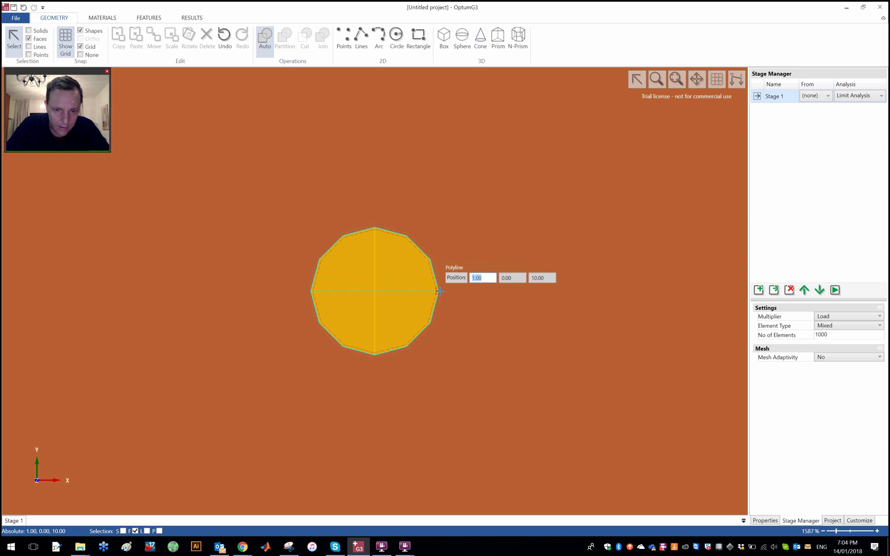
click(438, 291)
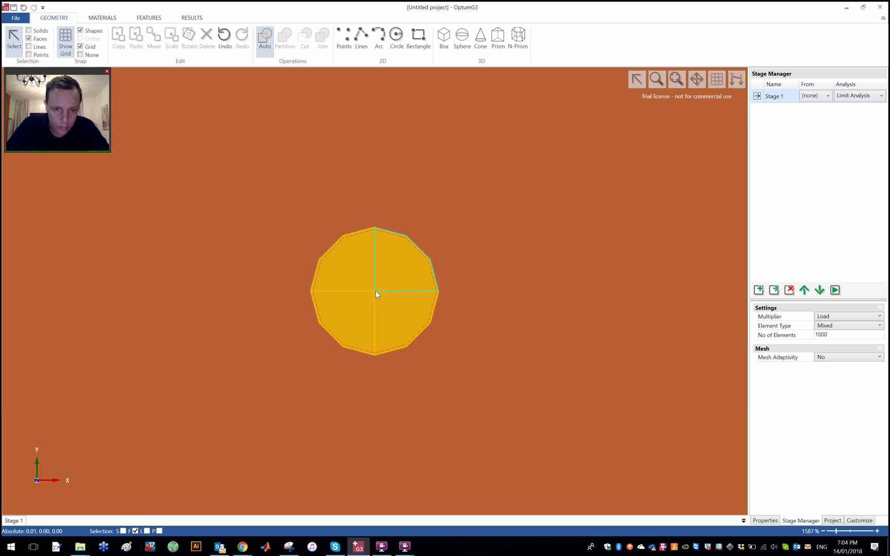
scroll(380, 260, down, 5)
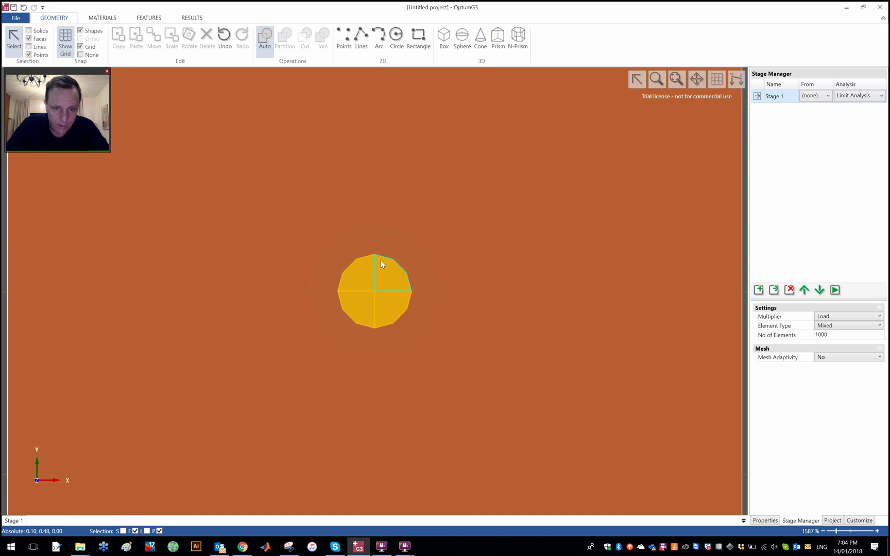
- Apply a multiplier point load of X 0, Y 0, Z -1 kN at the footing's centre vertex
right_drag(597, 326, 628, 241)
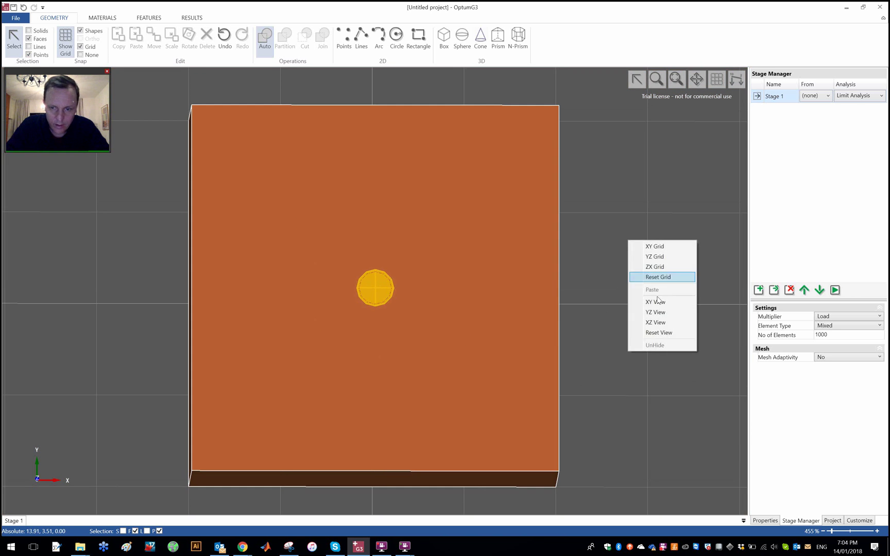
click(653, 331)
scroll(412, 198, up, 3)
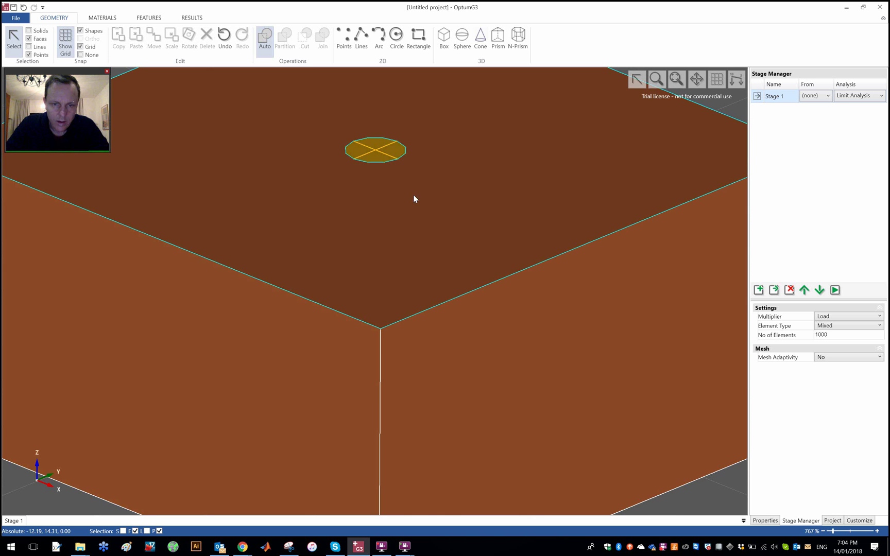
middle_drag(421, 201, 410, 286)
scroll(410, 282, up, 4)
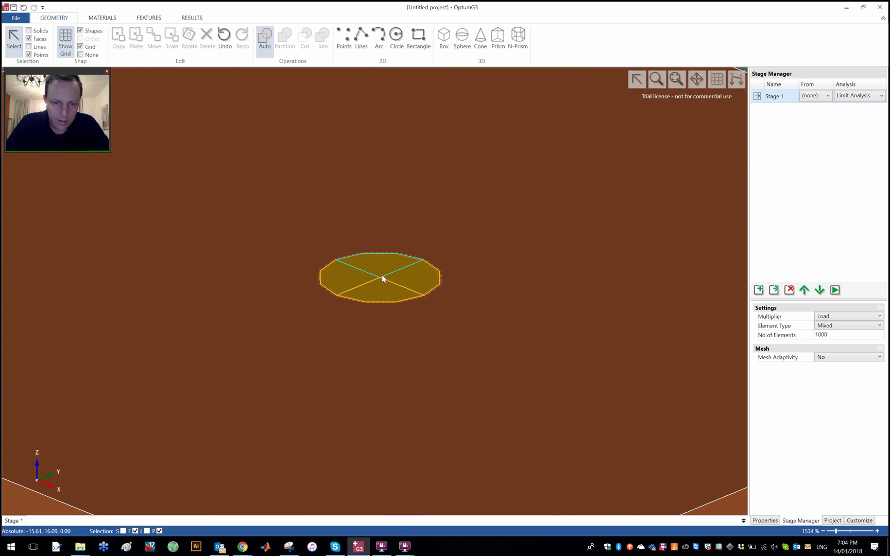
click(380, 277)
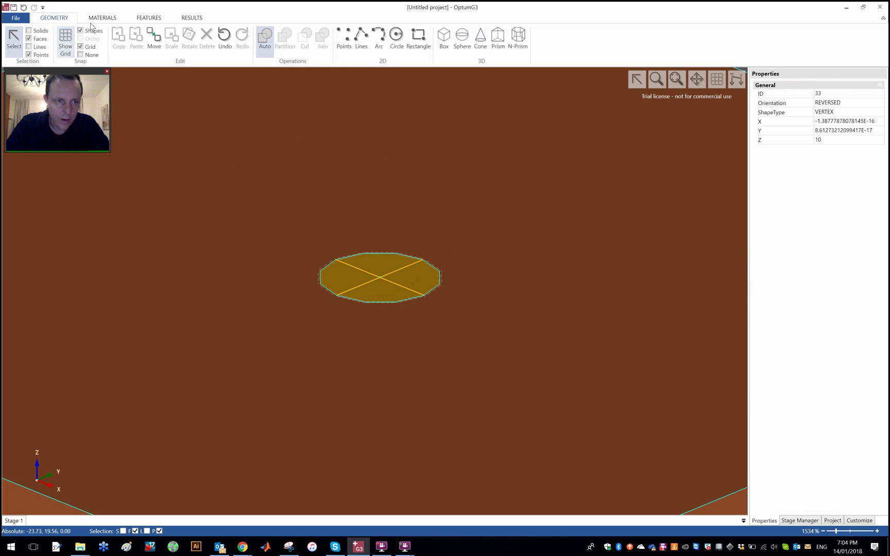
click(145, 18)
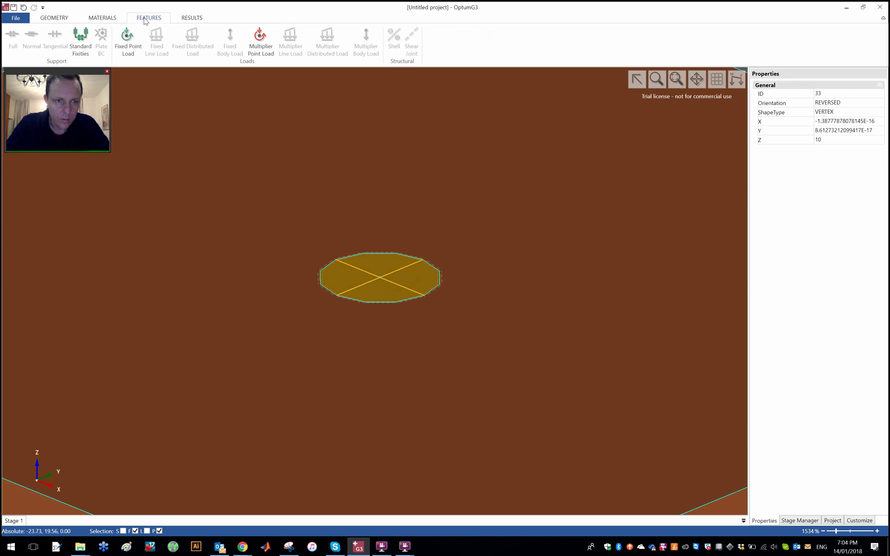
click(259, 45)
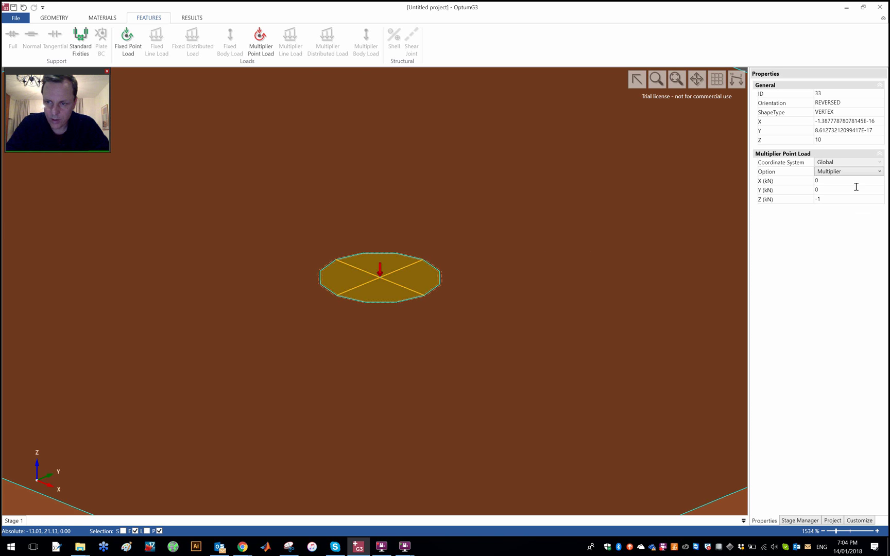
- Set the point load's X component to sin 20° (0.342020143325669 kN) with the calculator
mouse_move(854, 179)
click(839, 184)
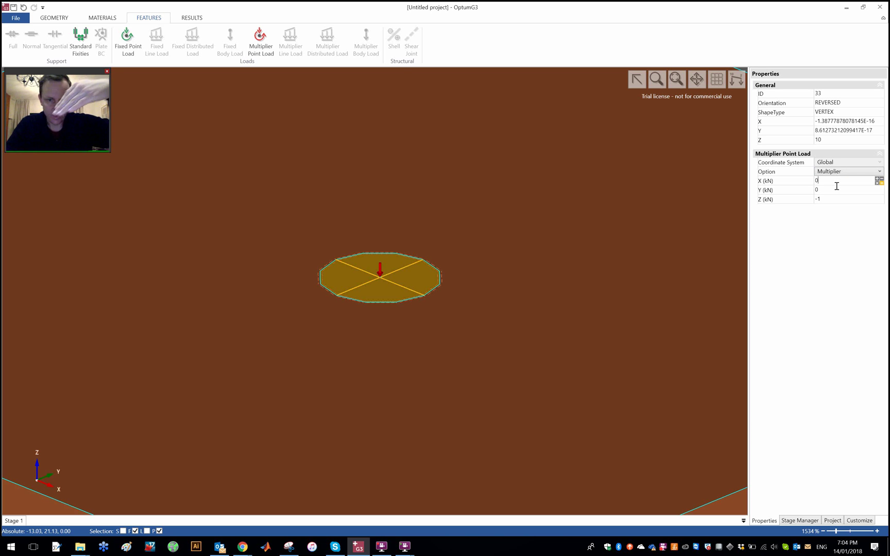
click(878, 181)
click(635, 271)
click(618, 286)
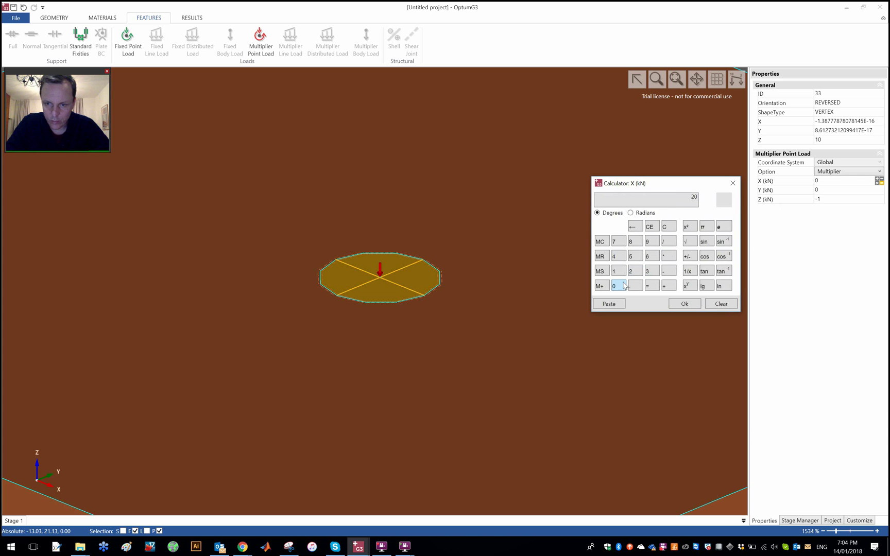
click(704, 242)
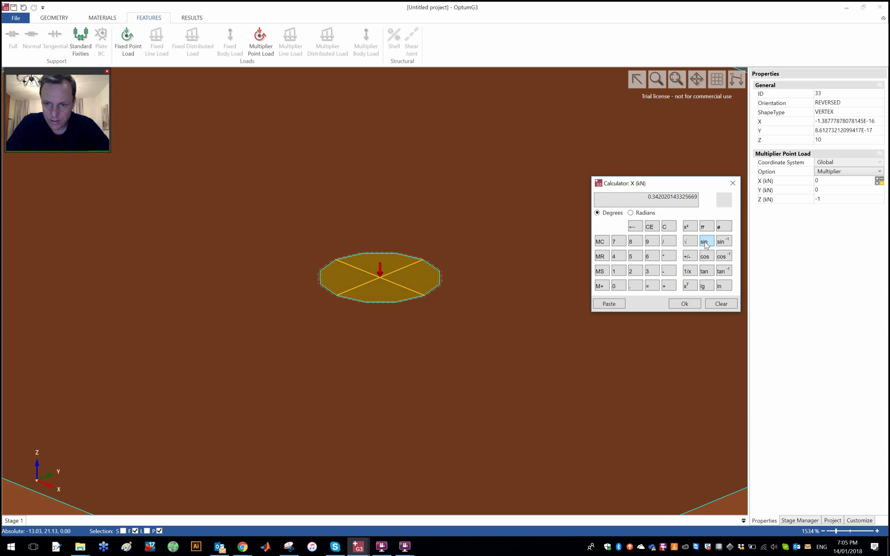
click(684, 305)
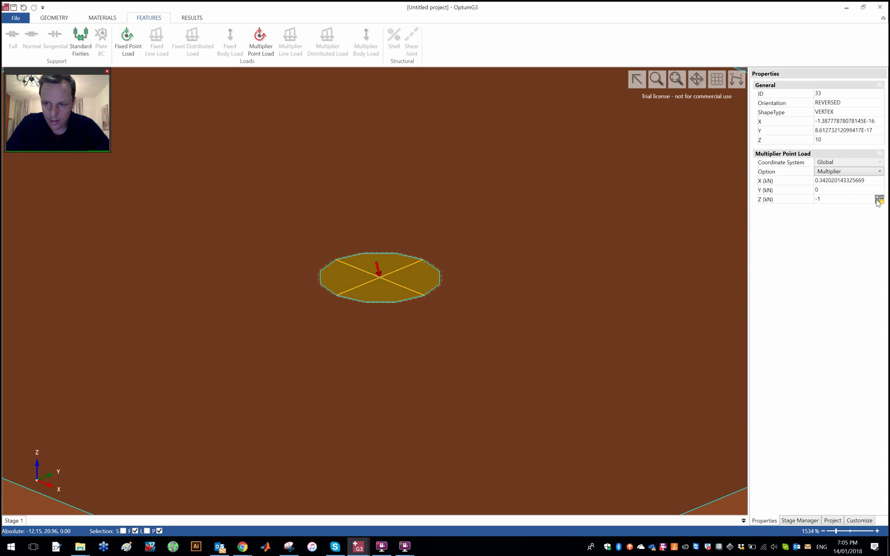
- Set the load's Z component to -cos 20° (-0.939692620785908 kN)
click(878, 200)
click(635, 291)
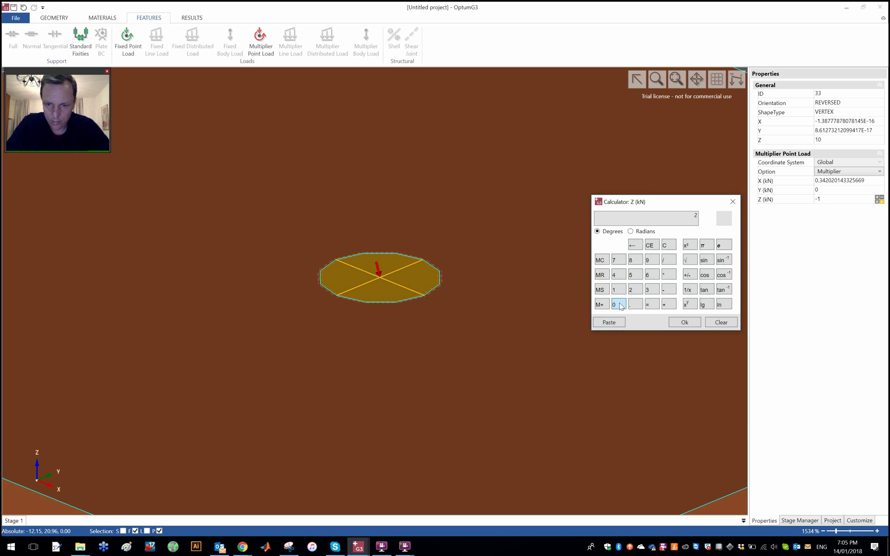
click(619, 305)
click(705, 275)
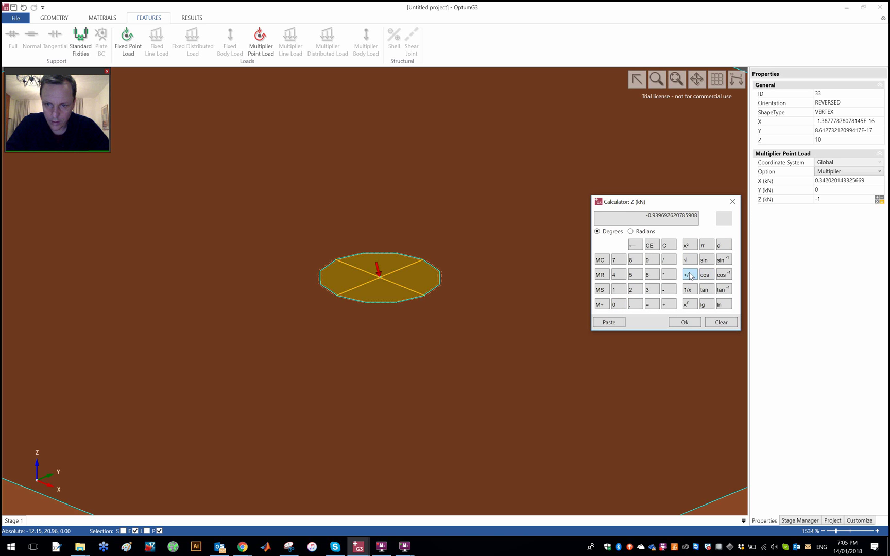
click(684, 322)
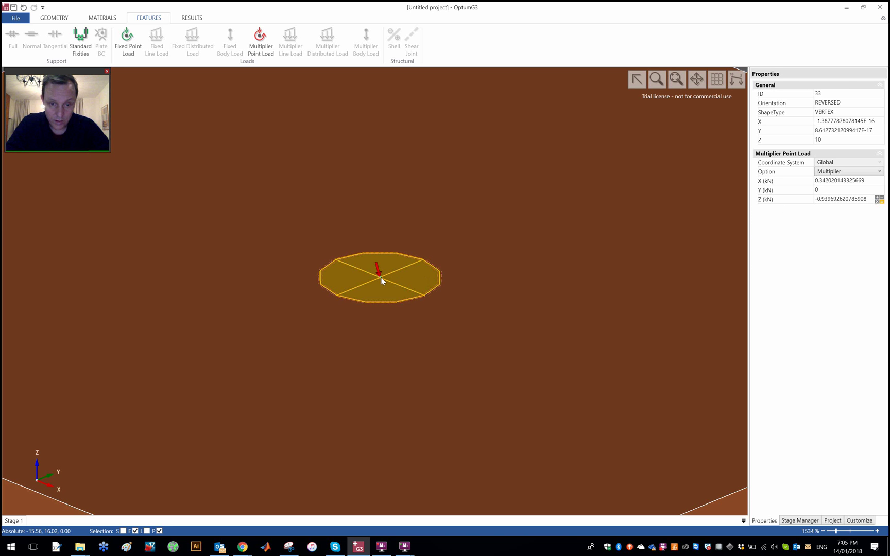
- Apply standard fixities to the soil box boundaries
scroll(382, 281, down, 5)
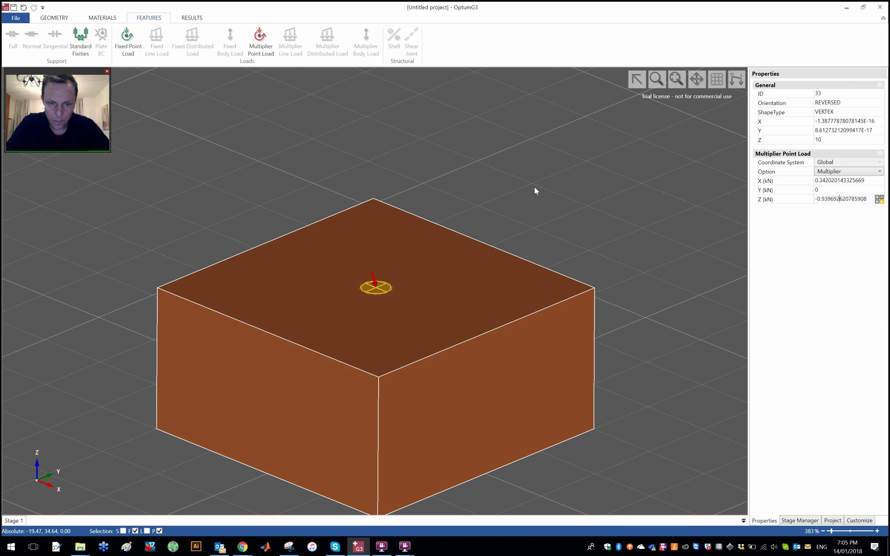
click(521, 197)
middle_drag(421, 302, 427, 292)
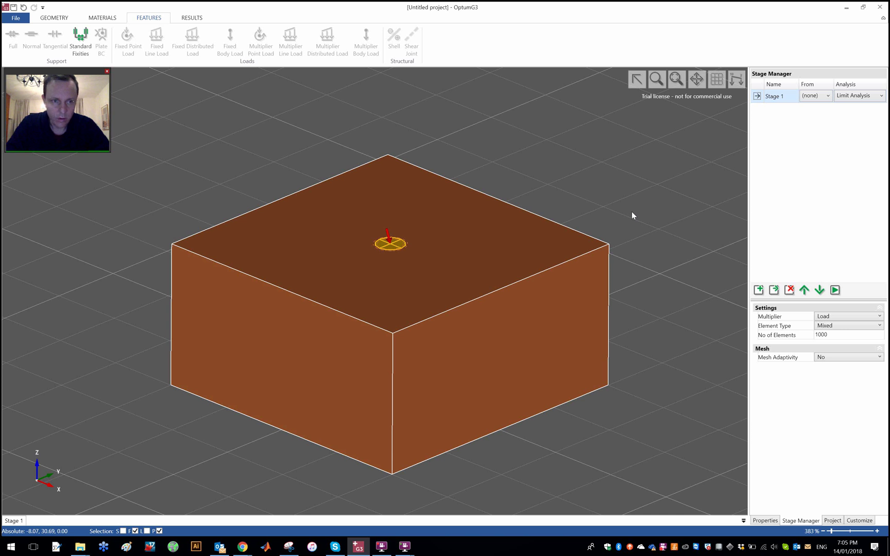
click(81, 45)
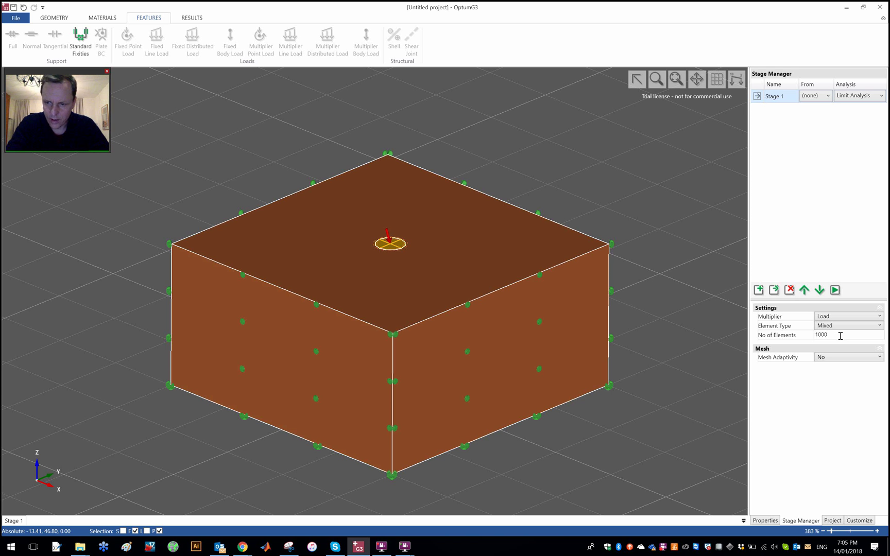
- Give Stage 1 20000 elements with mesh adaptivity on: 4 iterations, 1000 start elements
key(BackSpace)
key(BackSpace)
key(BackSpace)
key(BackSpace)
text(20000)
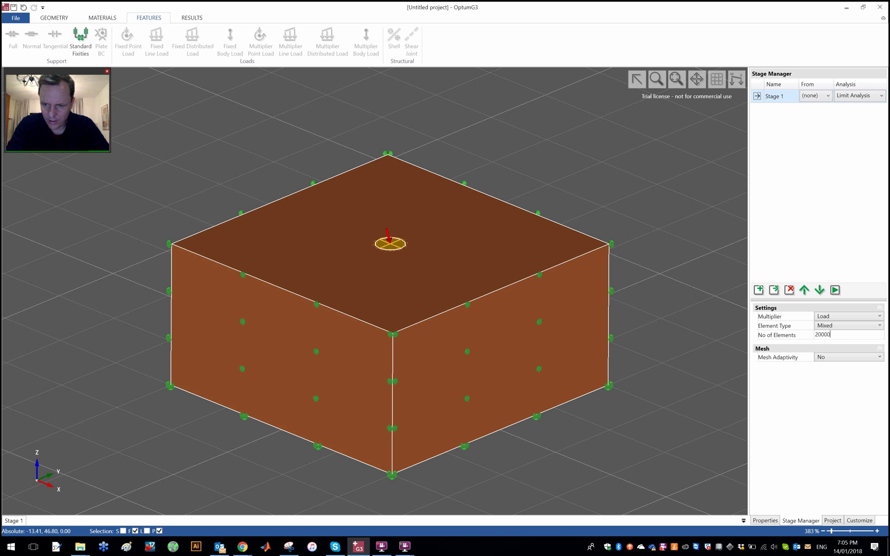
key(Tab)
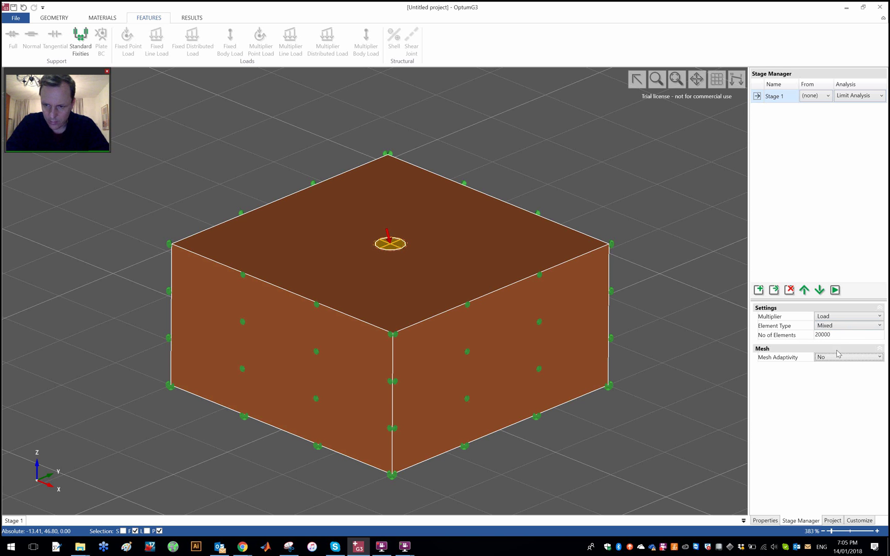
click(840, 357)
click(843, 373)
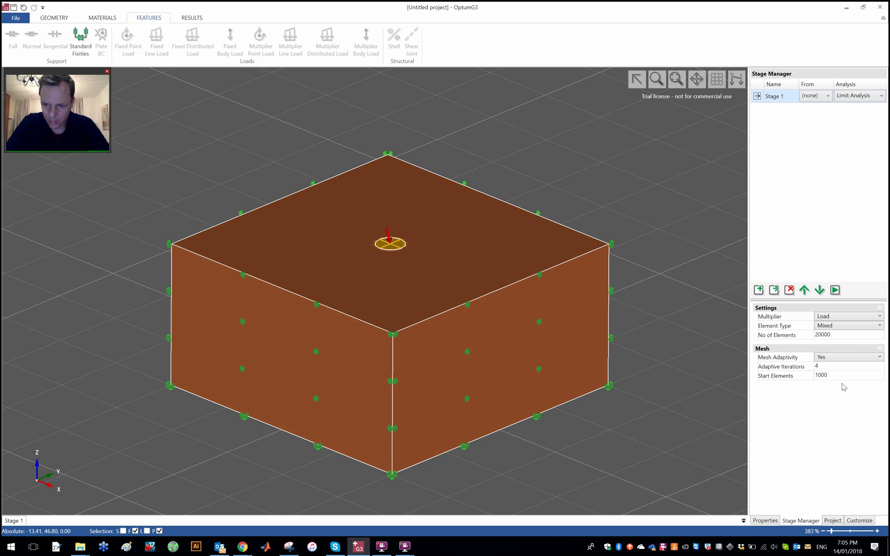
click(844, 375)
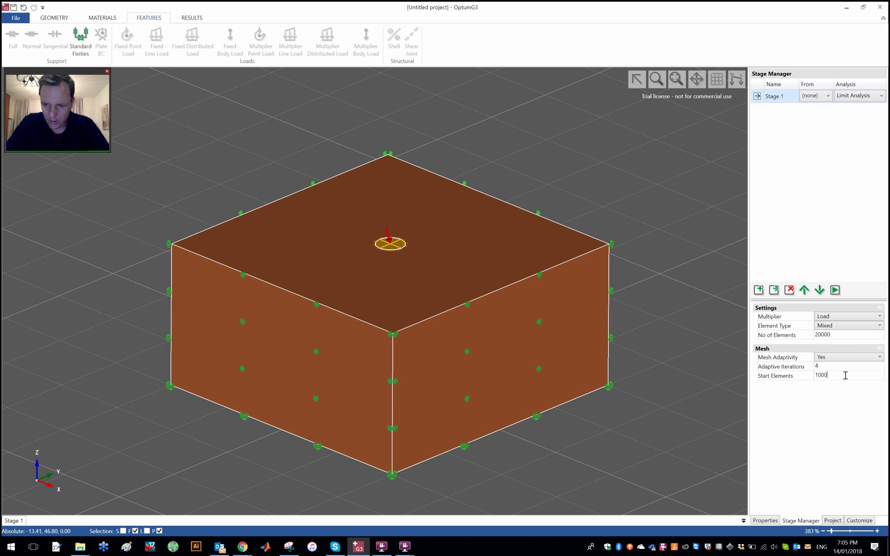
click(830, 368)
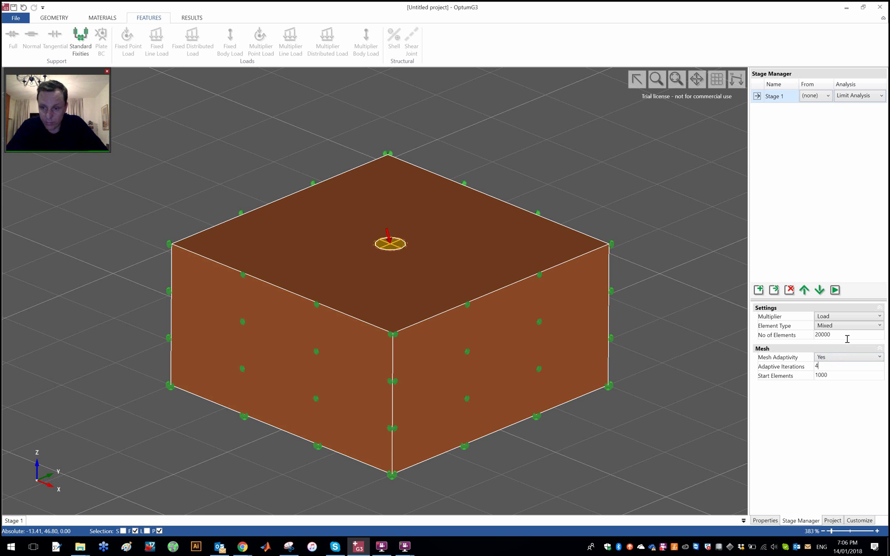
- Run the Stage 1 limit analysis, reaching collapse multiplier 1791.803 on 23089 elements
click(834, 290)
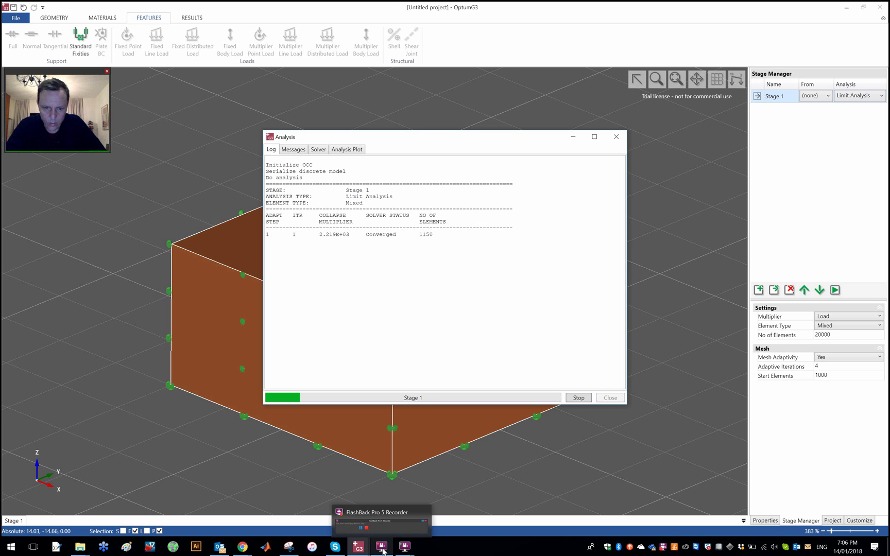
click(381, 550)
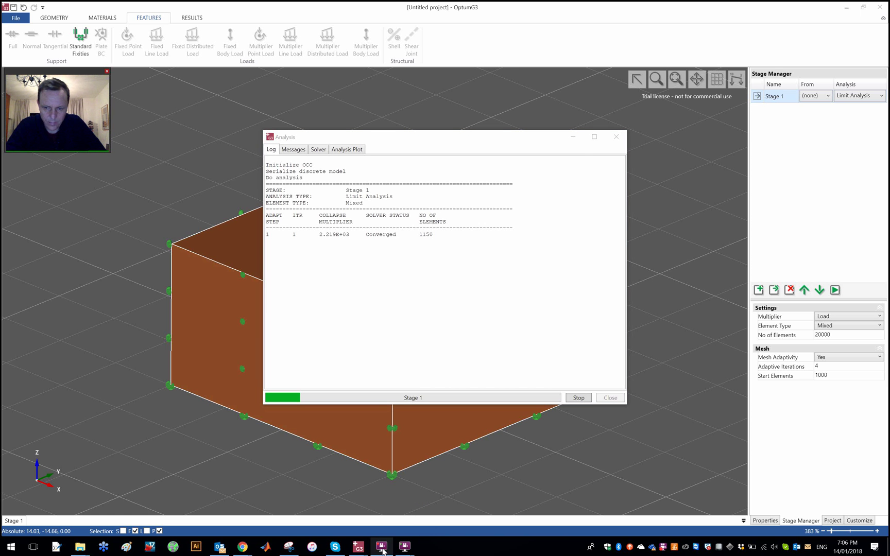
right_click(382, 551)
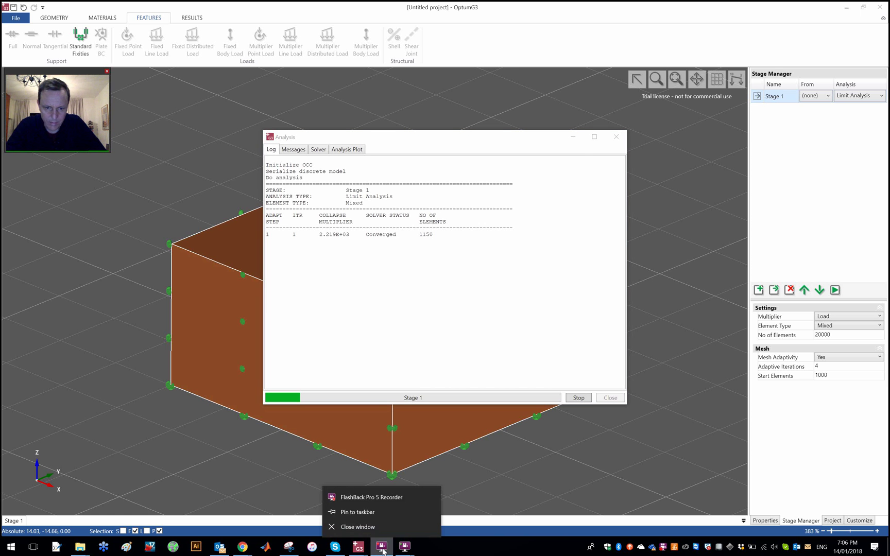
click(393, 496)
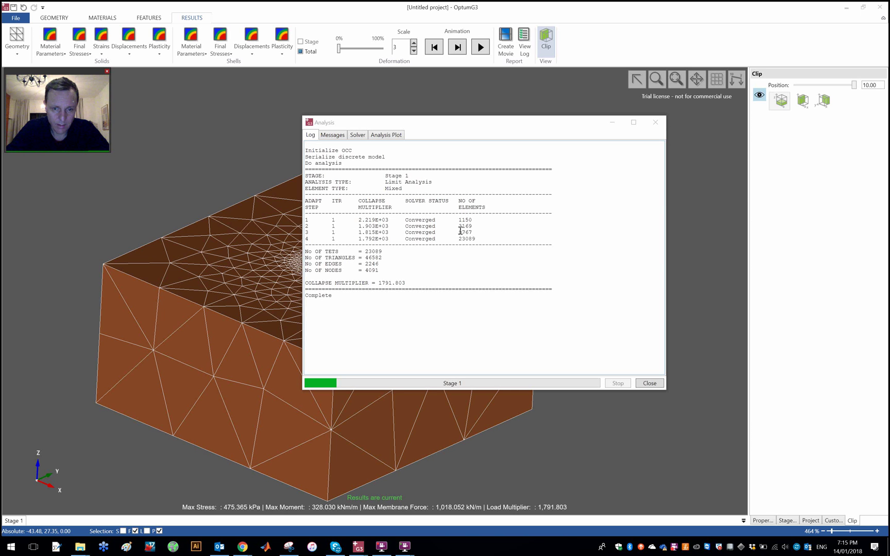
- Review the final adaptive step in the Analysis log, load multiplier 1,791.803
drag(478, 239, 305, 242)
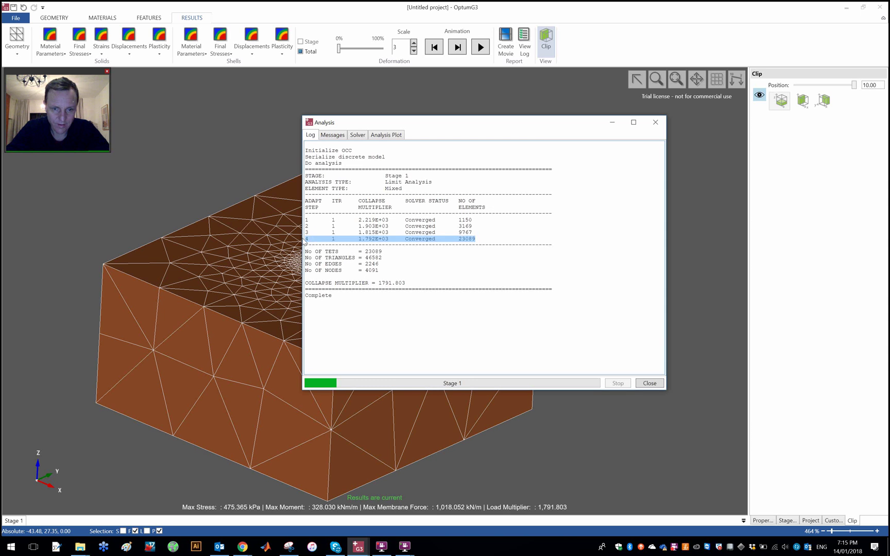
click(311, 241)
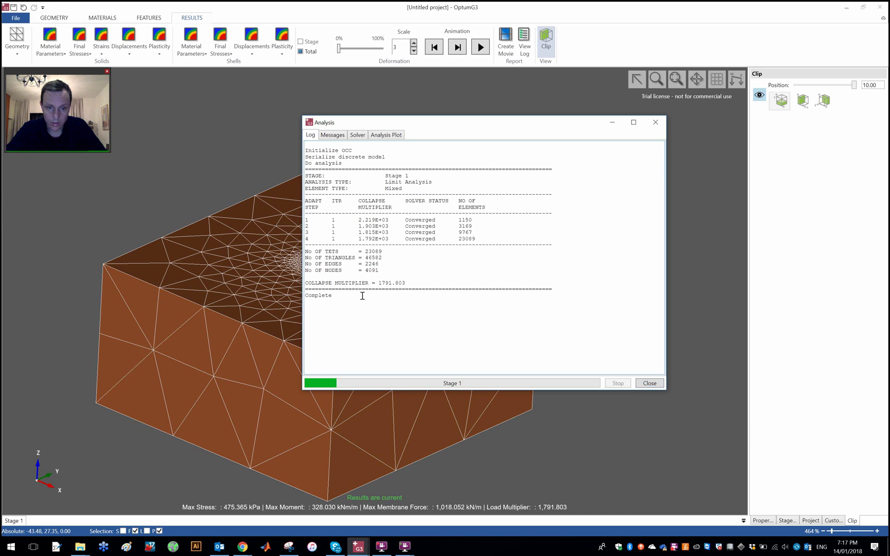
- Close the analysis log and orbit to view the whole meshed soil block from above
click(648, 384)
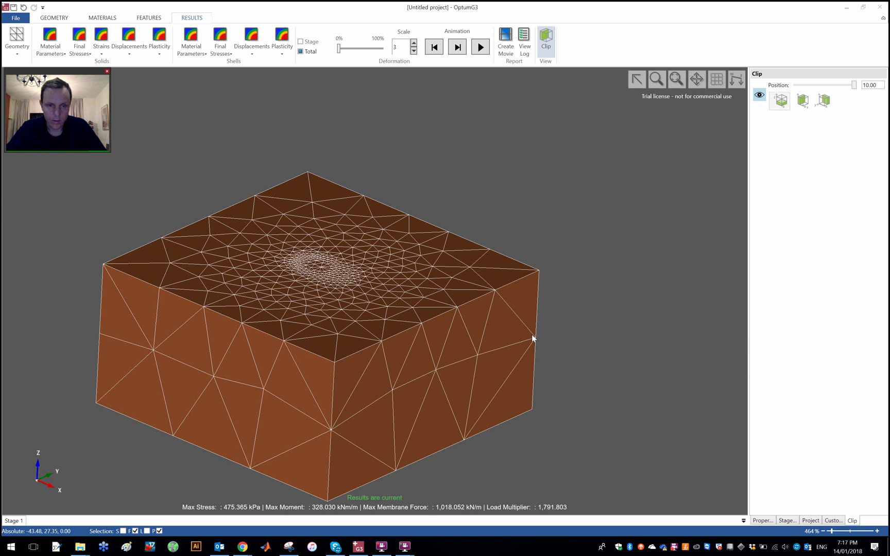
middle_drag(498, 270, 536, 258)
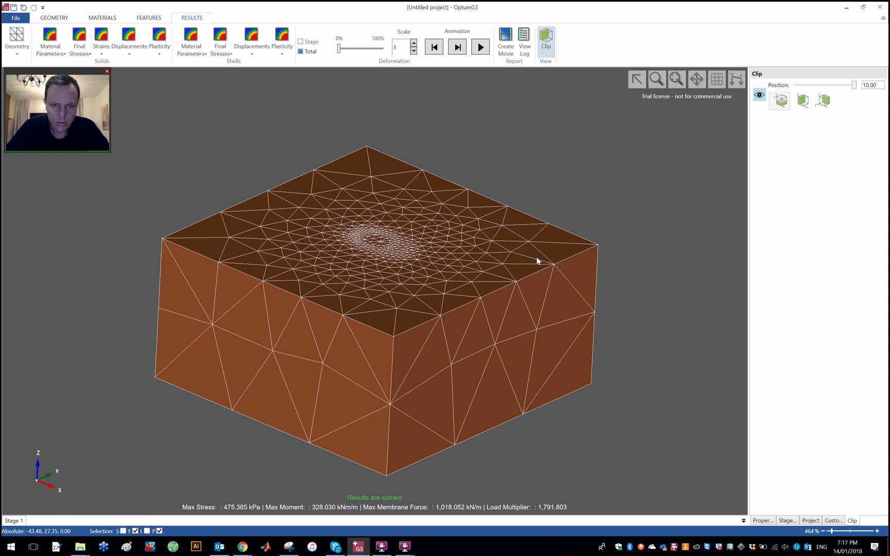
scroll(425, 309, up, 5)
right_drag(423, 319, 434, 312)
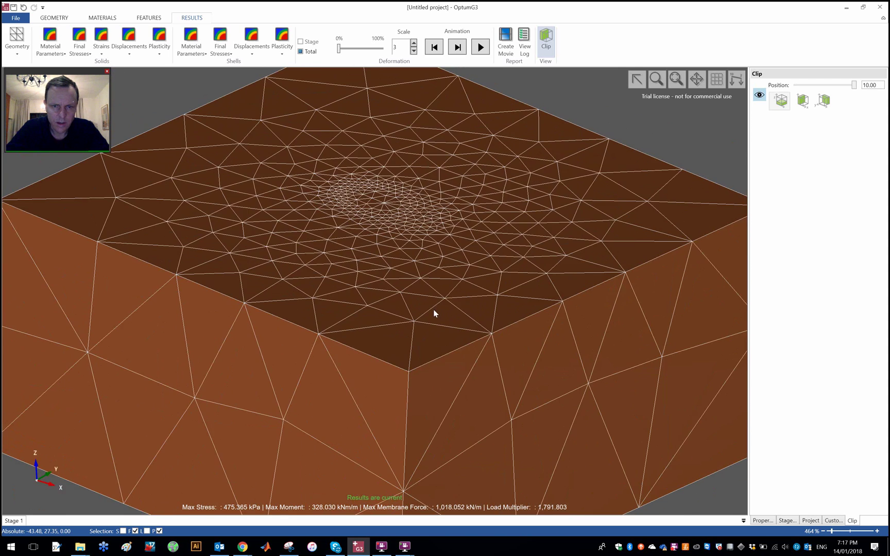
scroll(433, 315, down, 5)
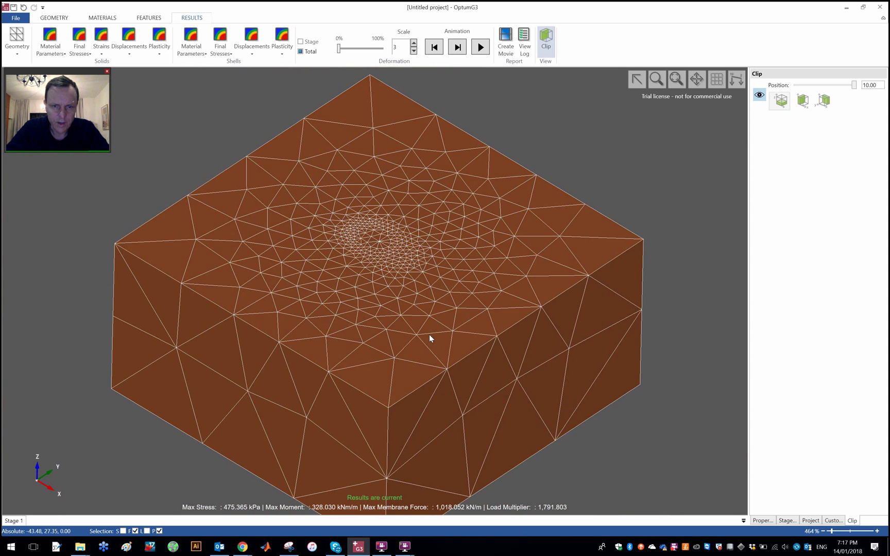
right_drag(429, 346, 454, 106)
- Play the deformed-mesh collapse animation, reset it, show Stage 1 settings, and replay it
click(479, 49)
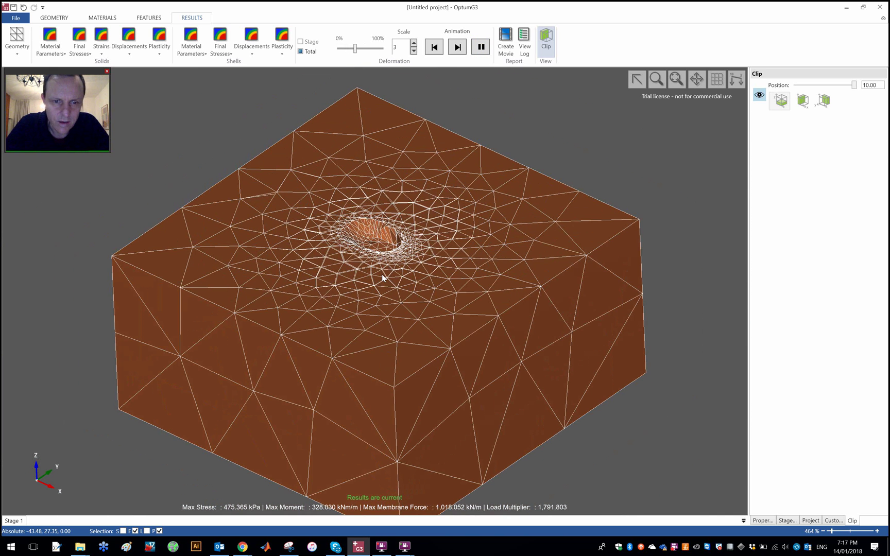
click(435, 48)
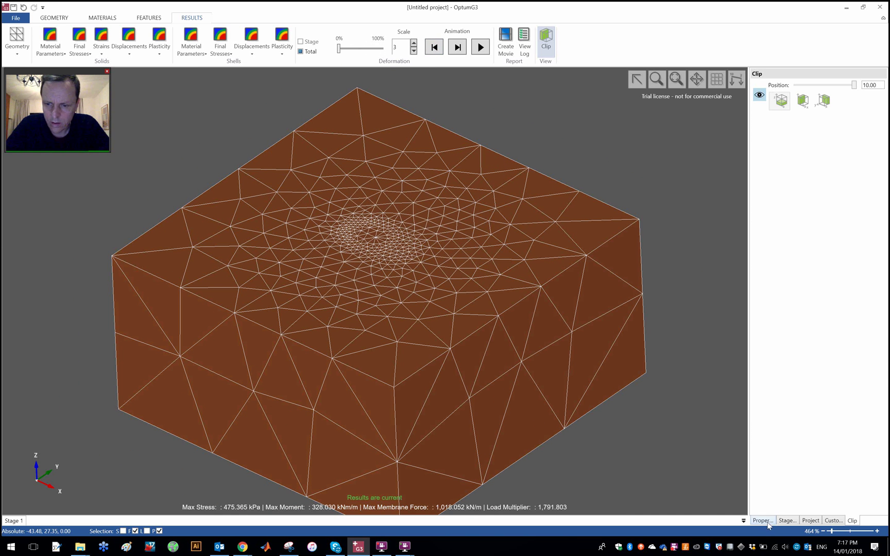
click(764, 521)
click(788, 520)
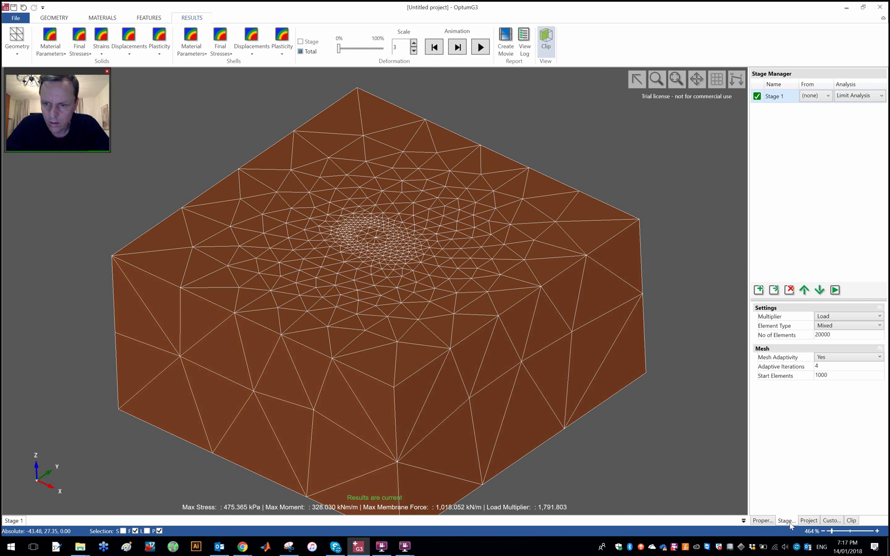
click(482, 49)
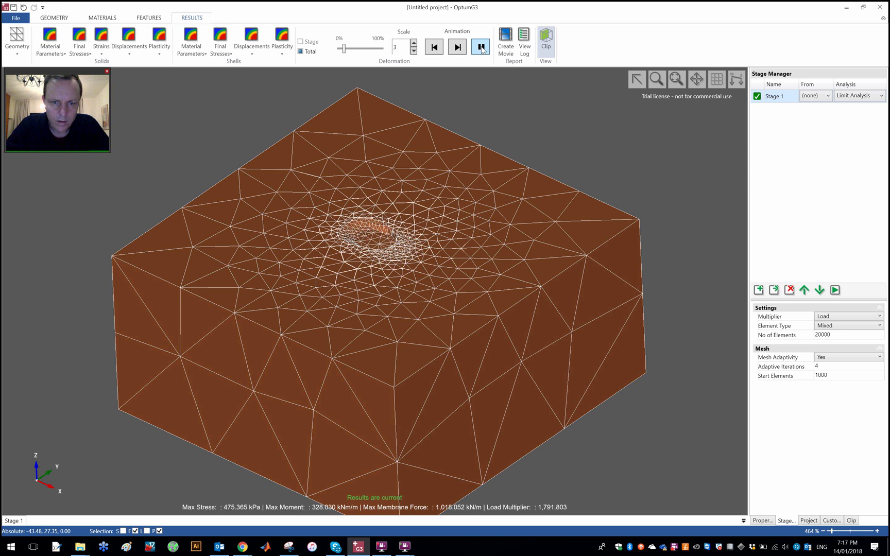
- Display Plasticity > Shear Dissipation contours and lower the colour-scale maximum twice
click(164, 46)
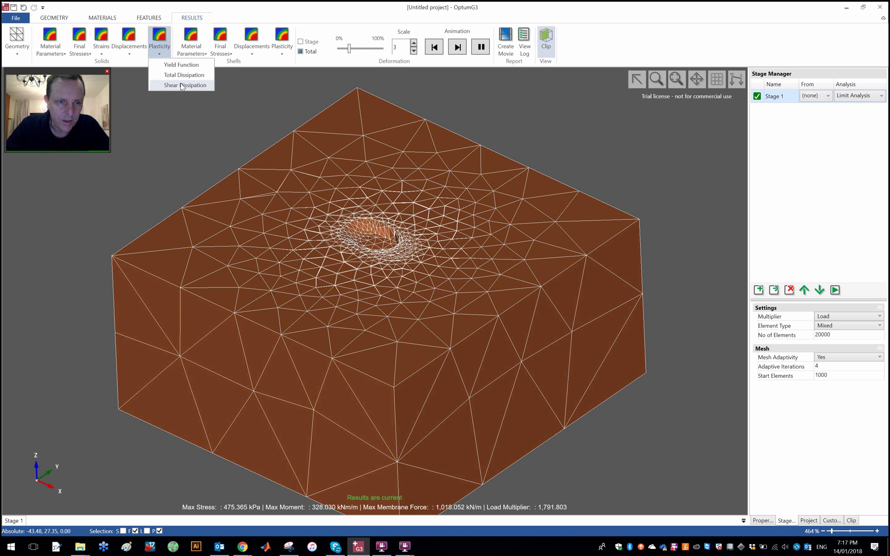
click(181, 84)
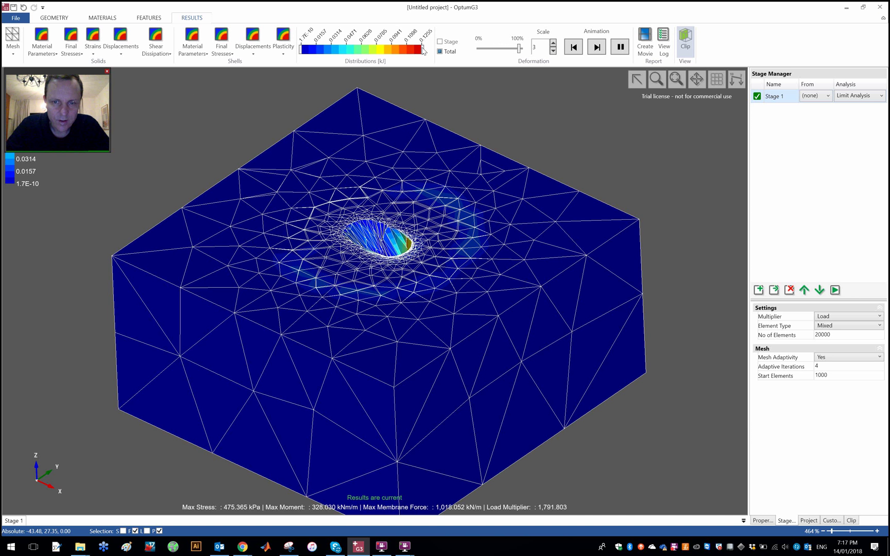
drag(418, 50, 333, 49)
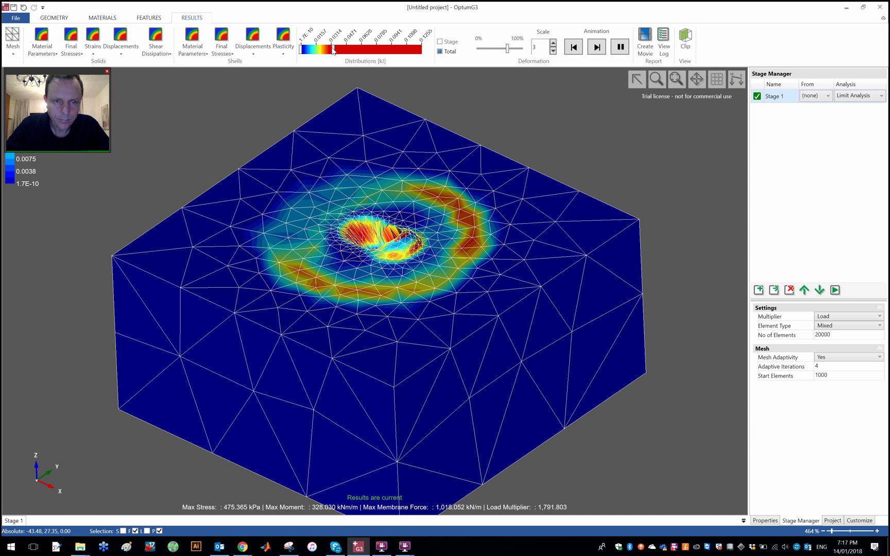
drag(327, 50, 326, 50)
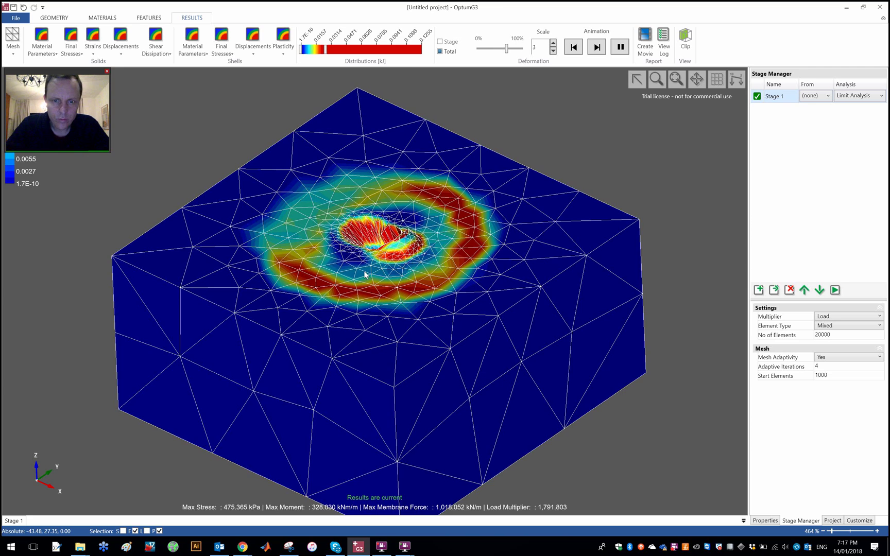
- Stop the animation, returning the soil block to its undeformed shape
scroll(391, 253, up, 3)
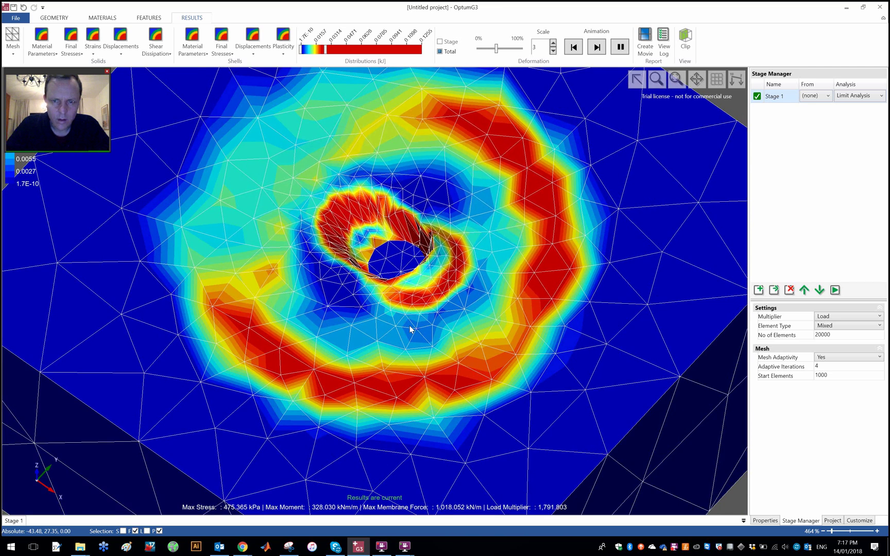
scroll(409, 325, down, 5)
scroll(409, 321, up, 2)
scroll(410, 310, down, 3)
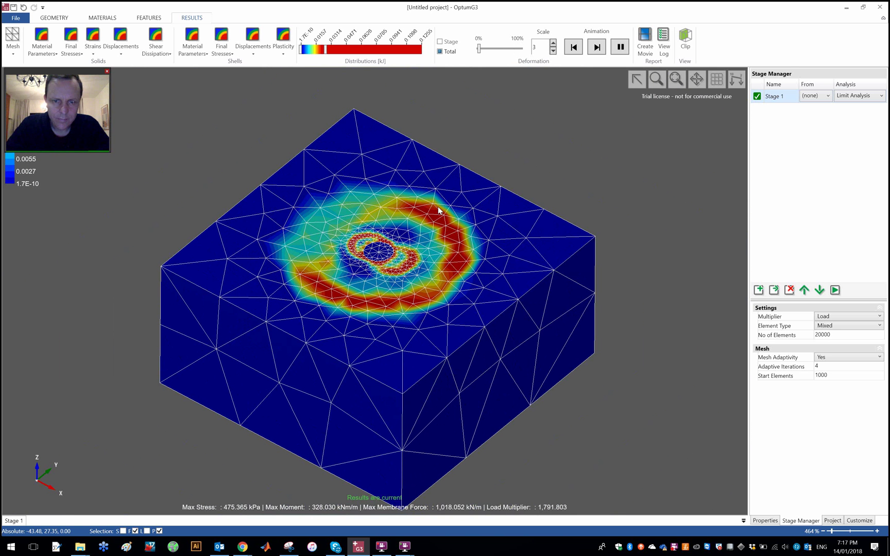
click(573, 47)
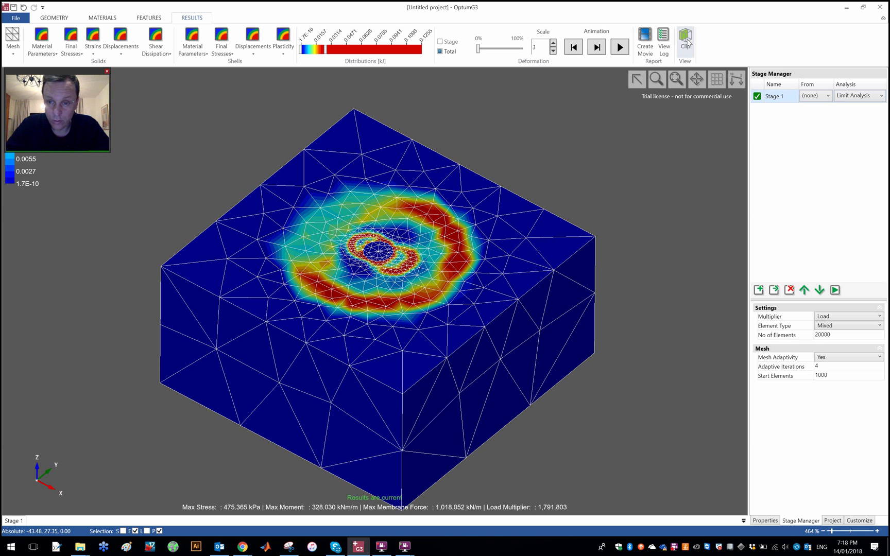
- Turn on clipping and test horizontal cut positions, ending at Position 10.00
click(687, 41)
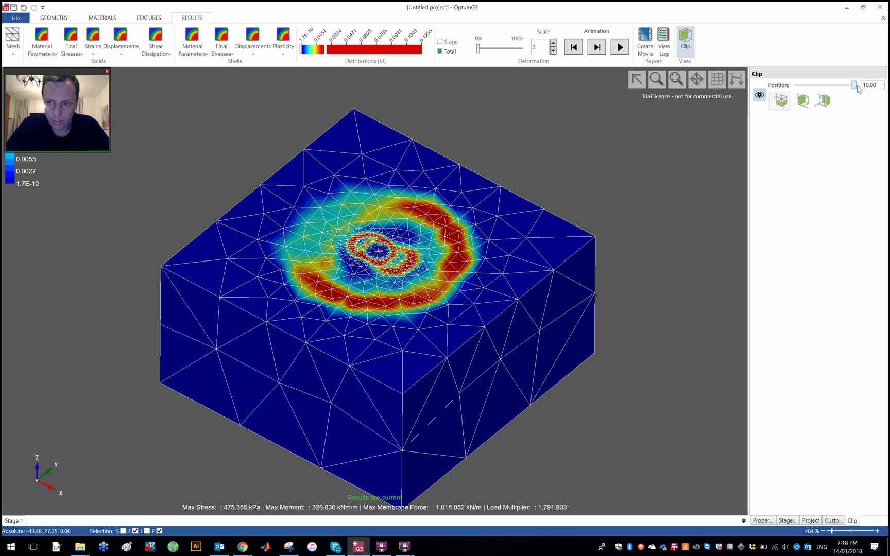
scroll(855, 88, down, 1)
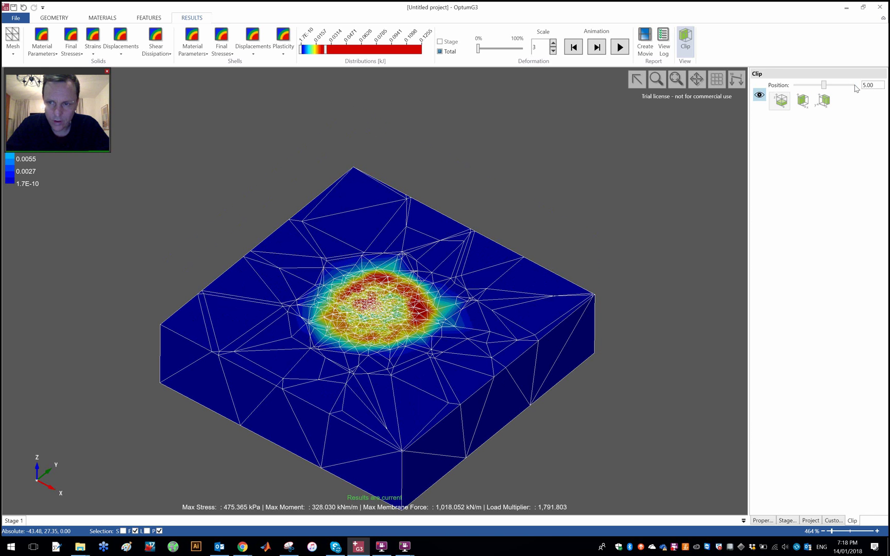
mouse_move(823, 86)
mouse_down()
mouse_move(861, 92)
mouse_move(809, 85)
mouse_up()
scroll(854, 86, up, 1)
drag(809, 85, 857, 89)
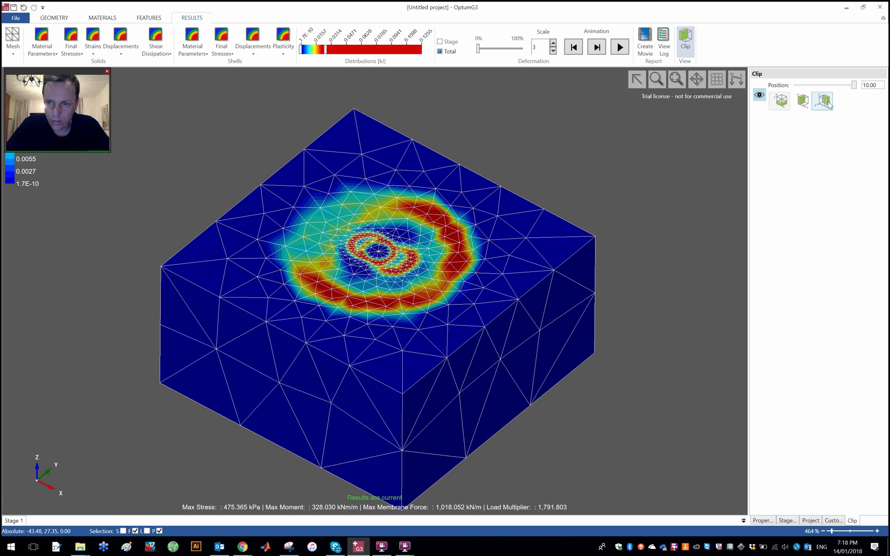
- Switch the clip to a vertical plane, rotate to face the section, and play the animation
click(827, 103)
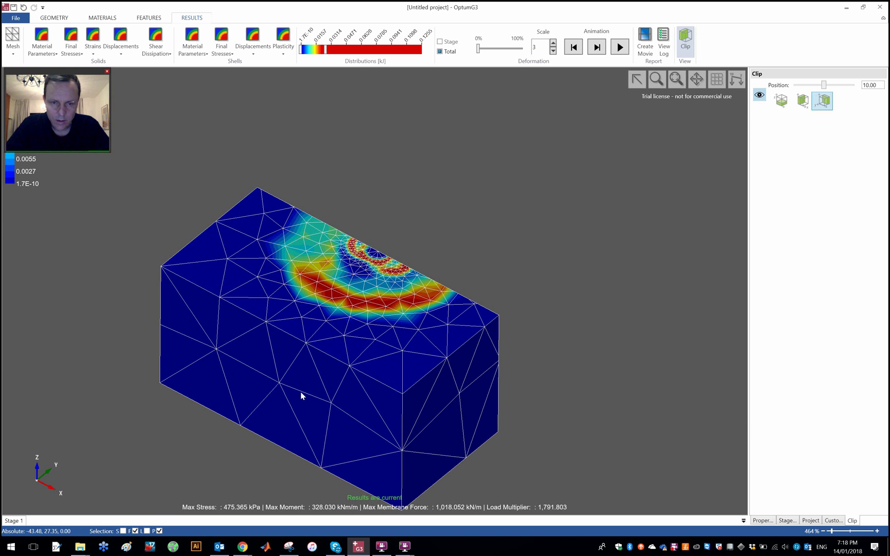
right_drag(280, 401, 512, 338)
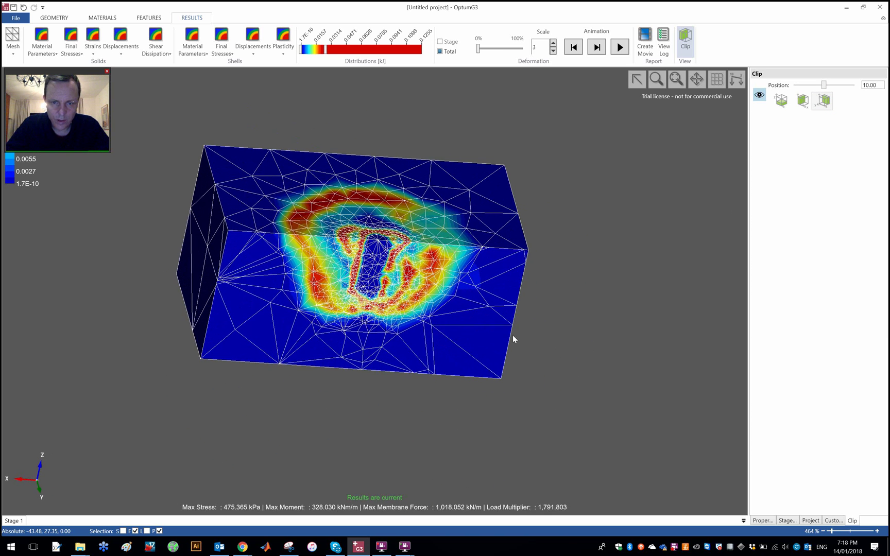
scroll(390, 340, up, 3)
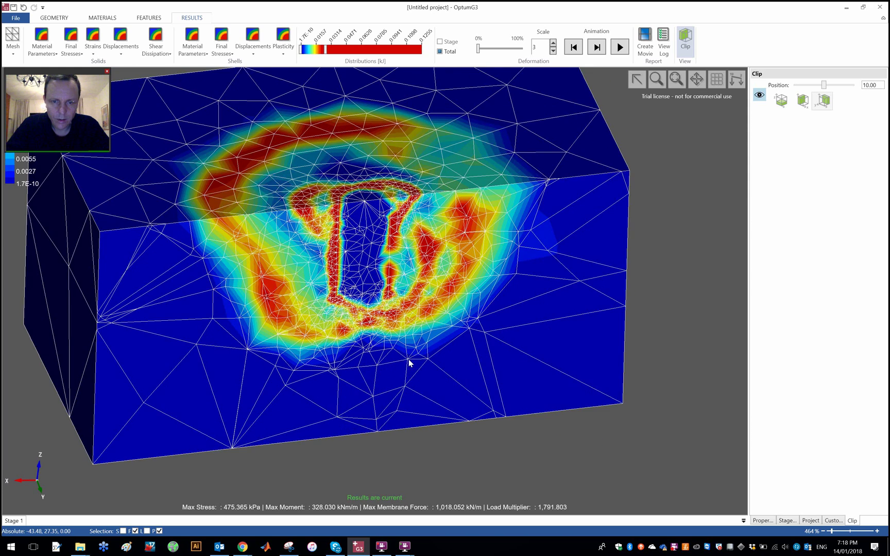
right_drag(405, 363, 377, 363)
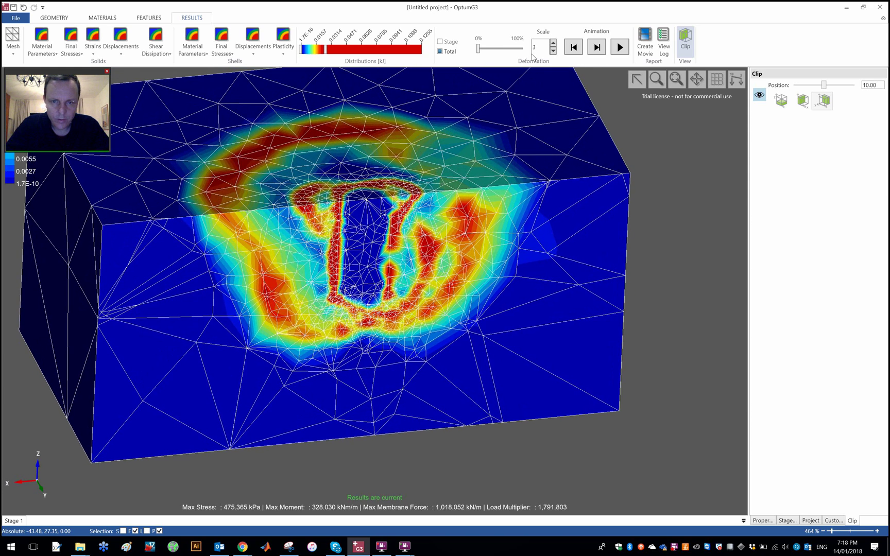
click(624, 49)
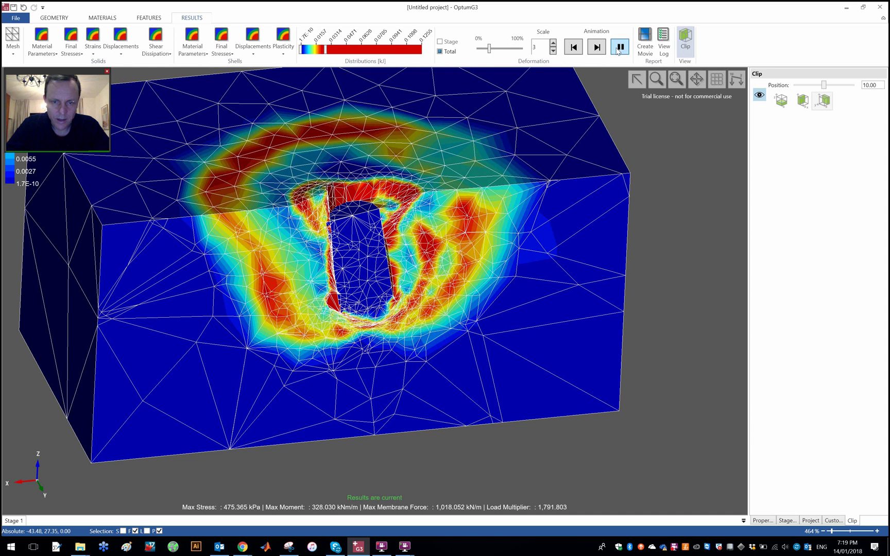
- Hide the mesh overlay, set deformation scale to 0.9, and stop the animation
click(15, 50)
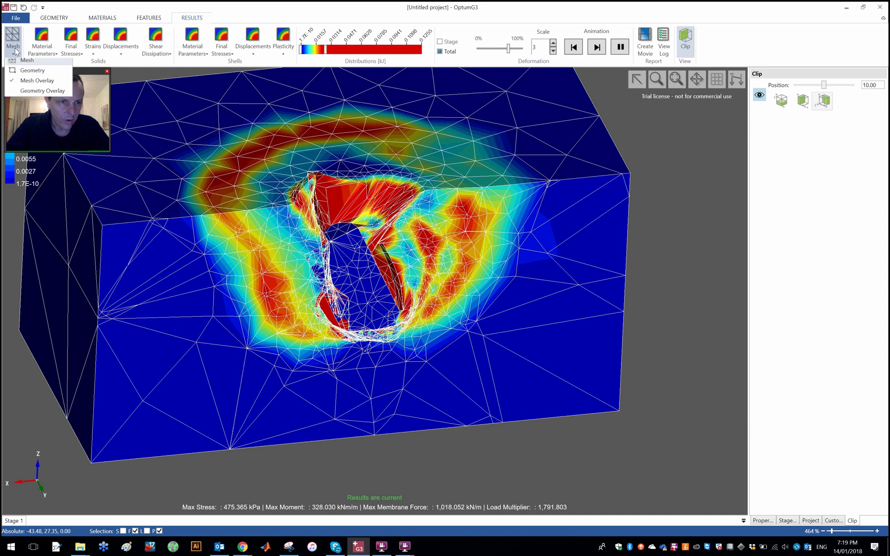
click(25, 87)
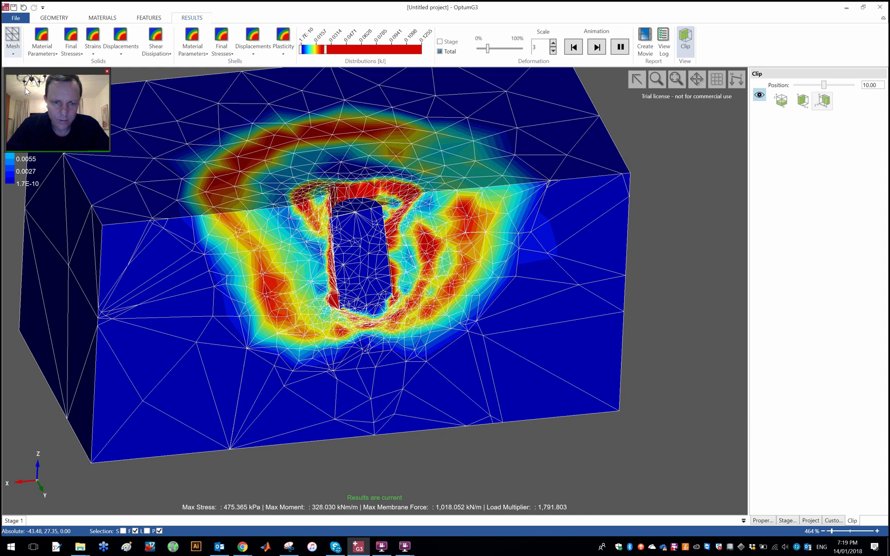
click(553, 52)
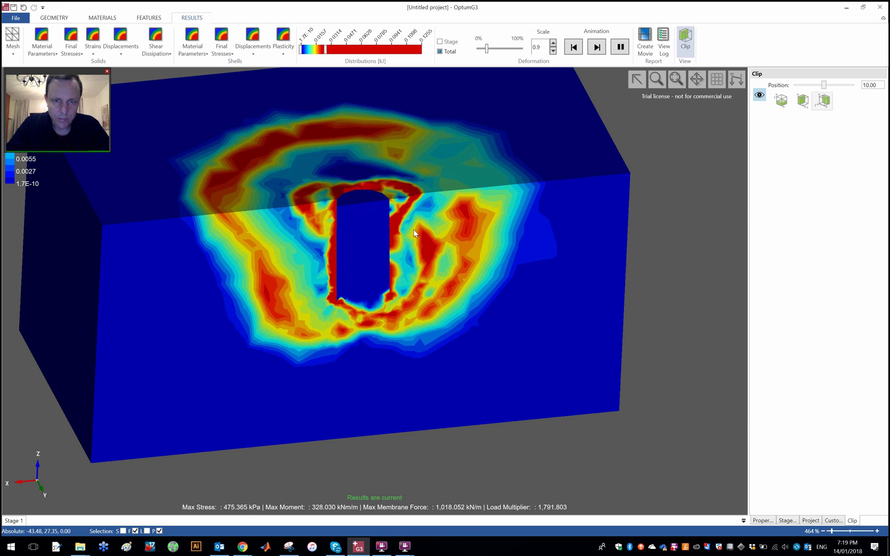
click(575, 49)
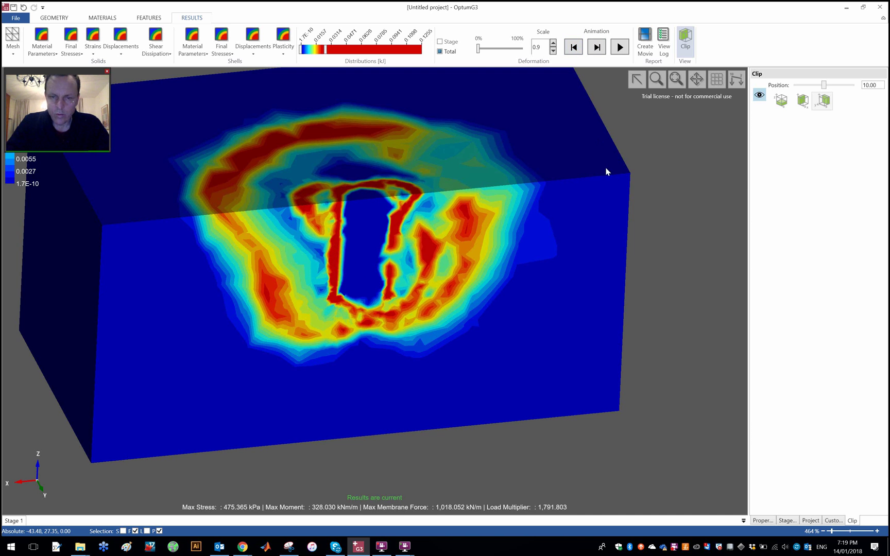
scroll(520, 185, down, 4)
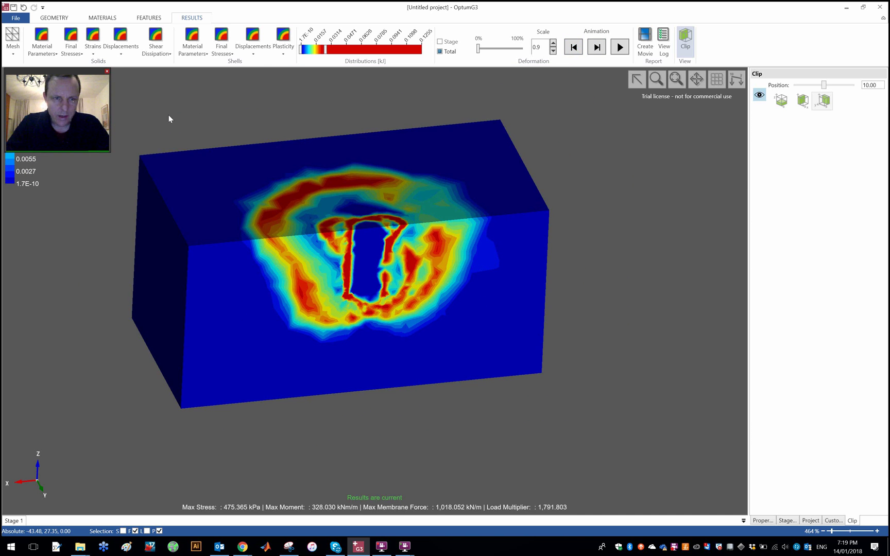
- Turn off clipping, rotate to a side view, and return to the GEOMETRY workspace
click(686, 41)
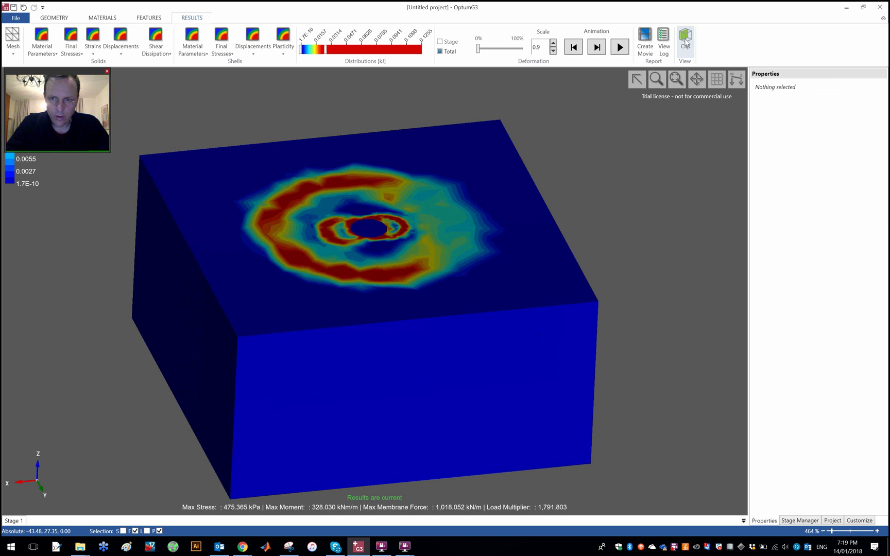
click(13, 53)
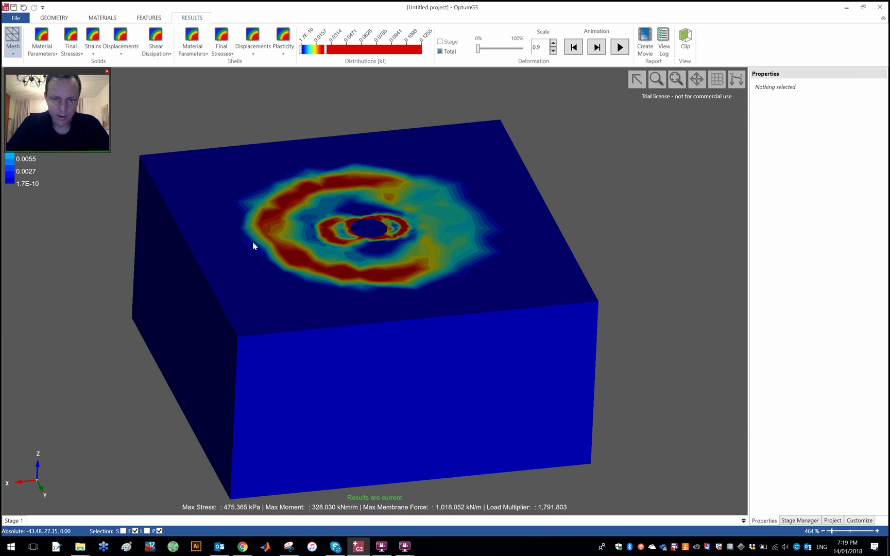
middle_drag(352, 307, 447, 360)
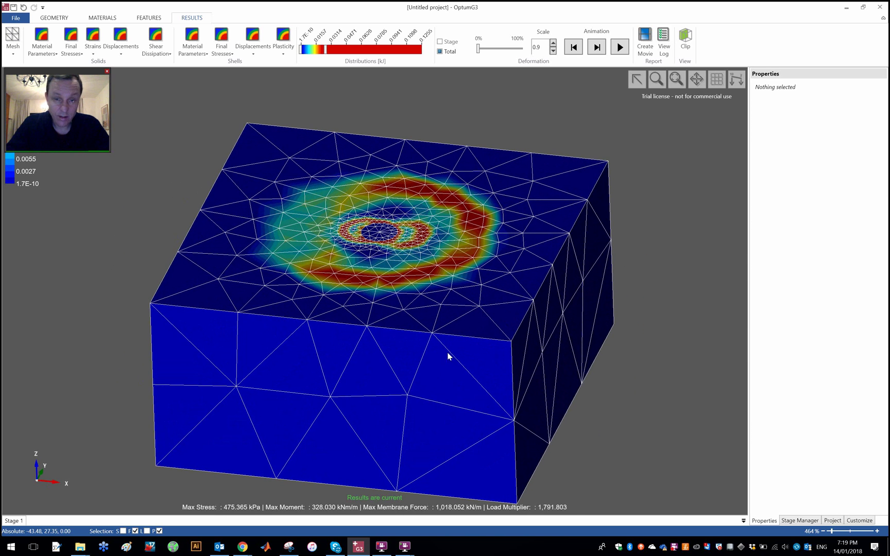
scroll(491, 338, down, 2)
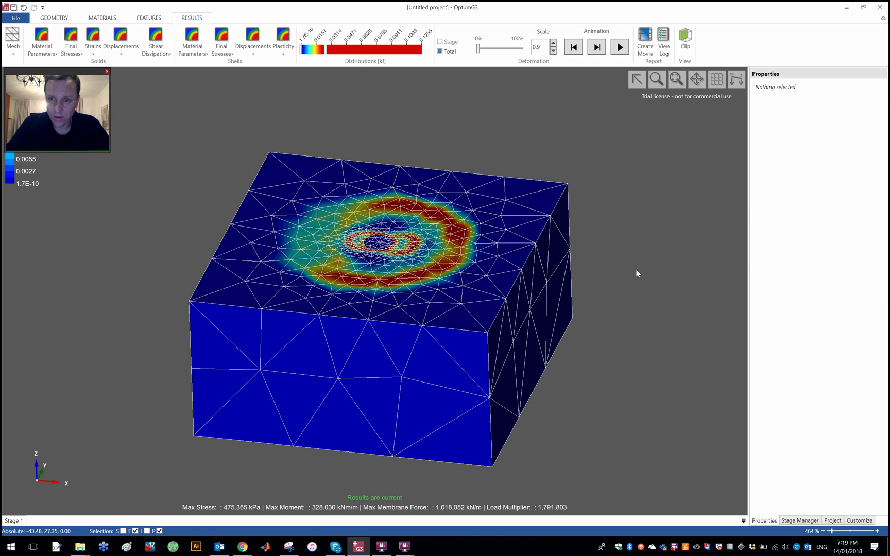
click(48, 20)
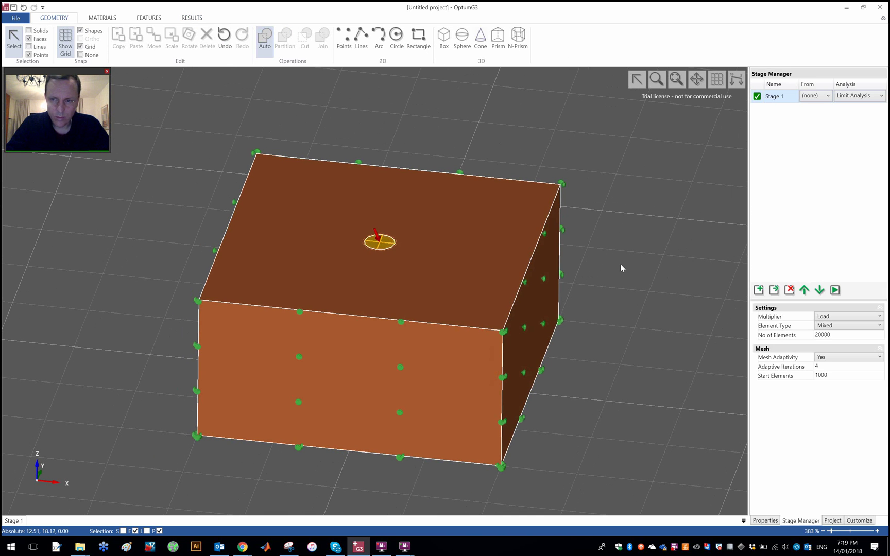
- Clone Stage 1 into a new Stage 2 limit analysis
click(773, 292)
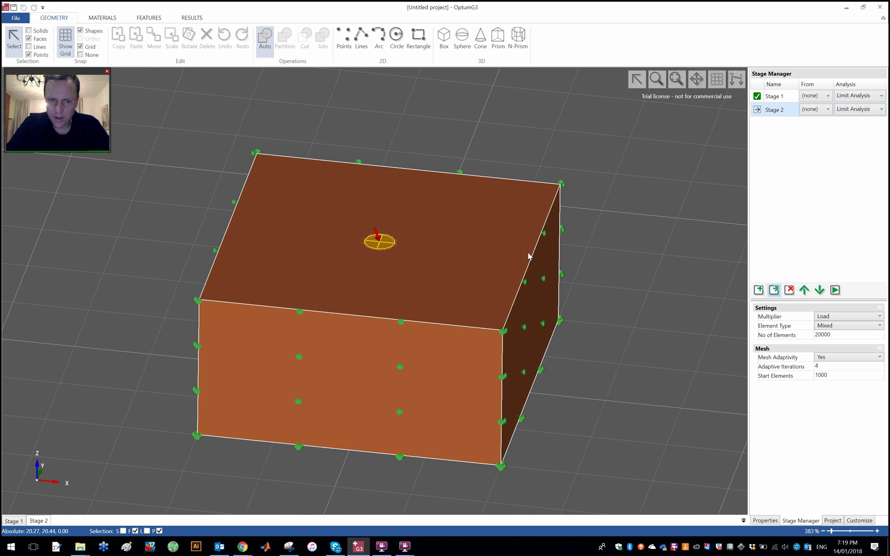
scroll(389, 241, up, 4)
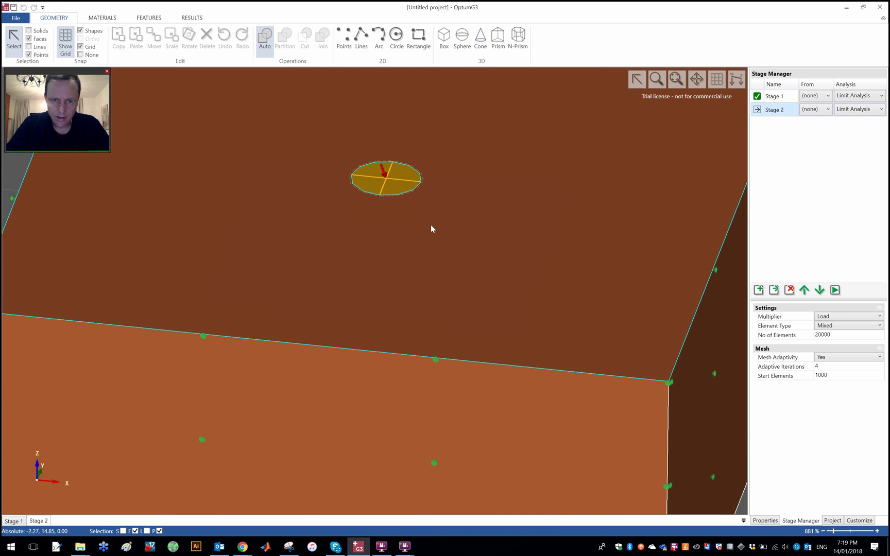
- Hide the soil box so only the skirted cylindrical foundation shows, and inspect a skirt face
click(469, 191)
right_click(459, 182)
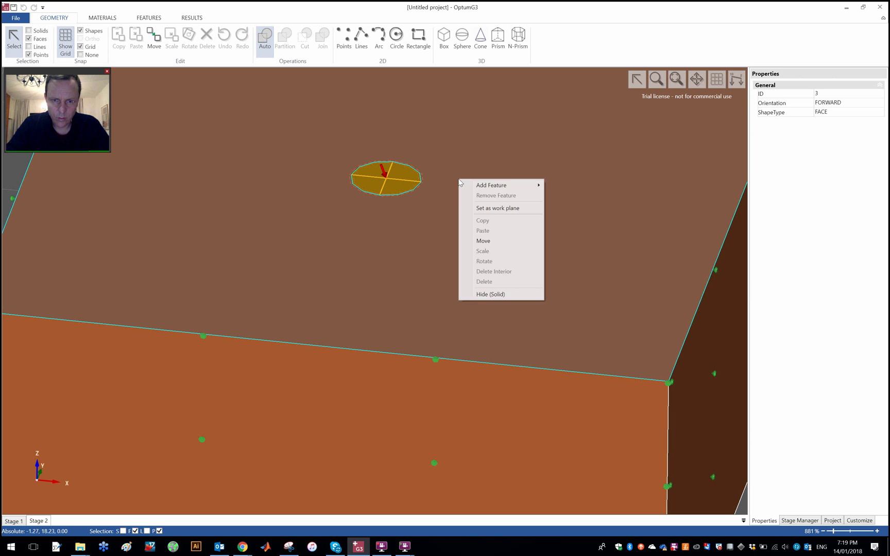
click(503, 294)
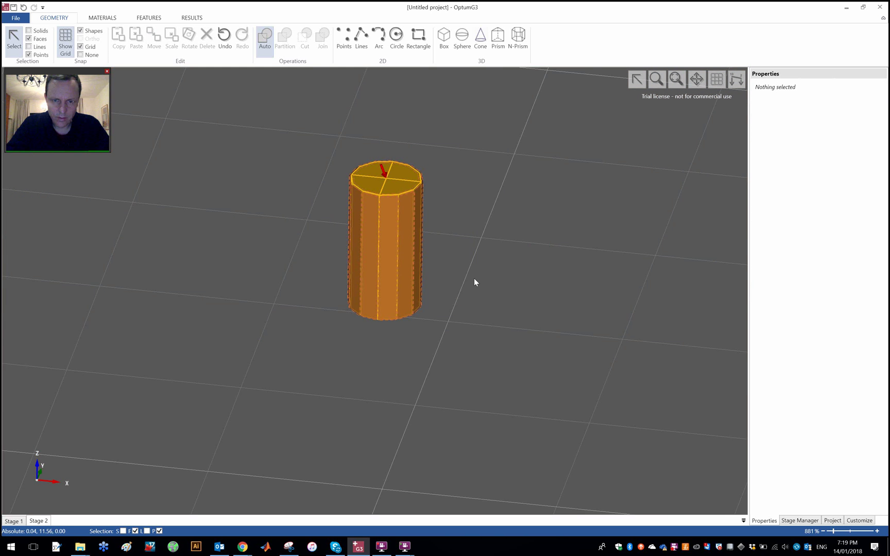
scroll(473, 276, up, 2)
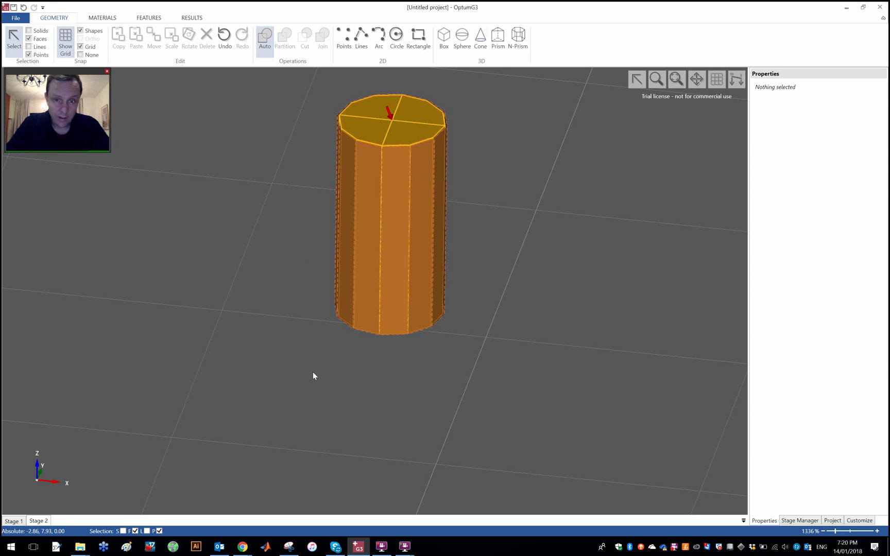
click(403, 229)
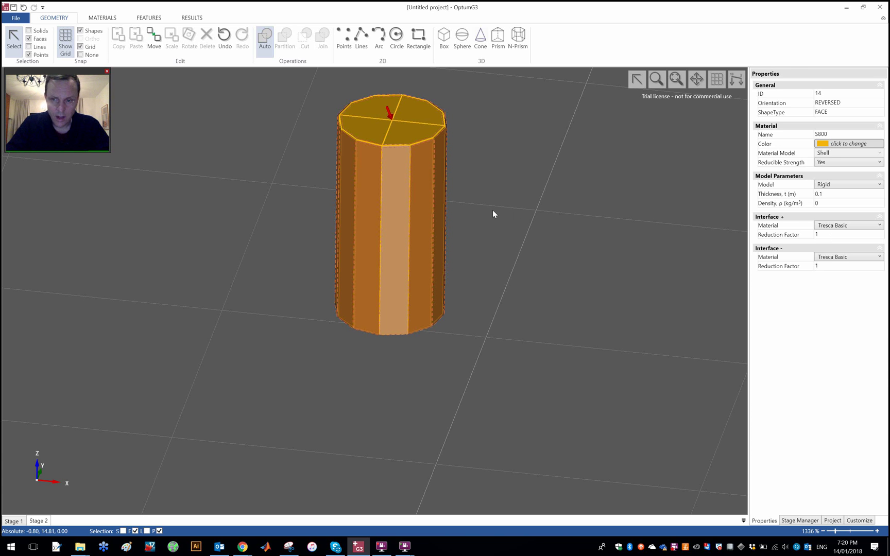
click(505, 224)
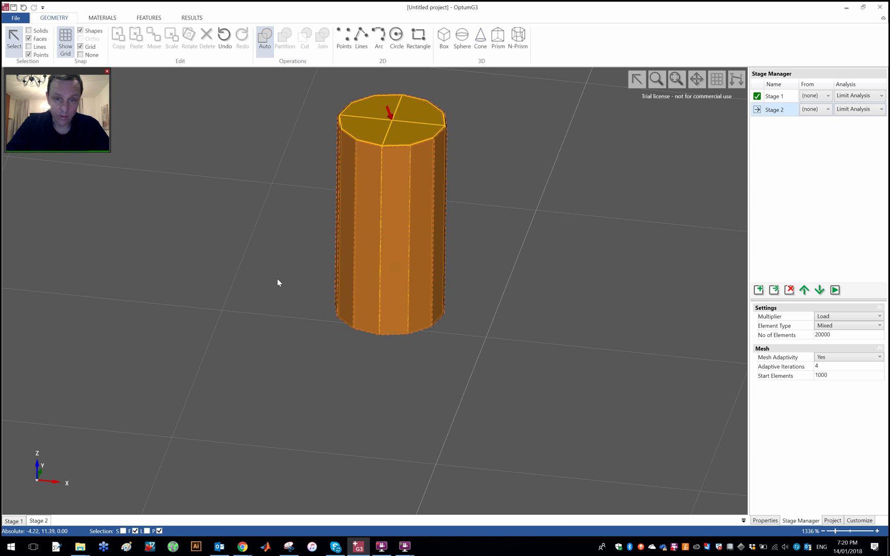
- Duplicate the Tresca Basic material and colour the copy purple
click(105, 19)
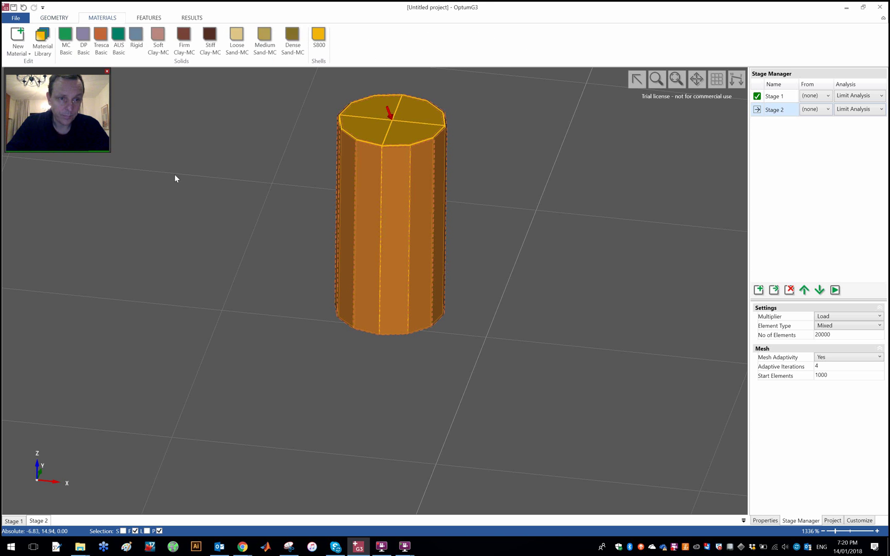
right_click(102, 33)
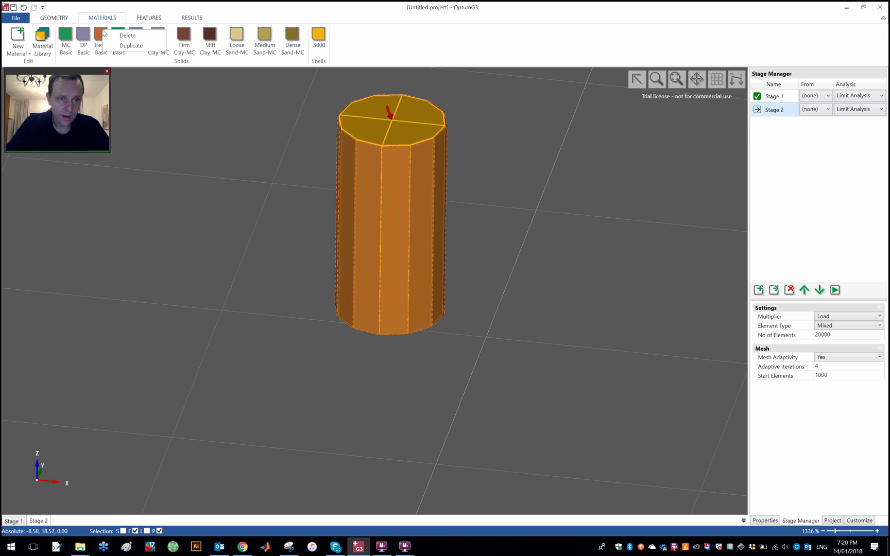
click(127, 47)
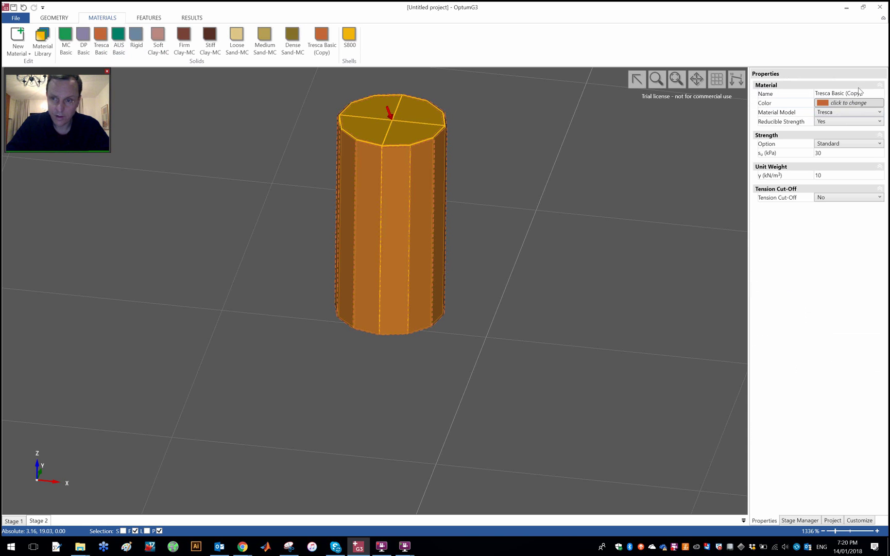
click(859, 105)
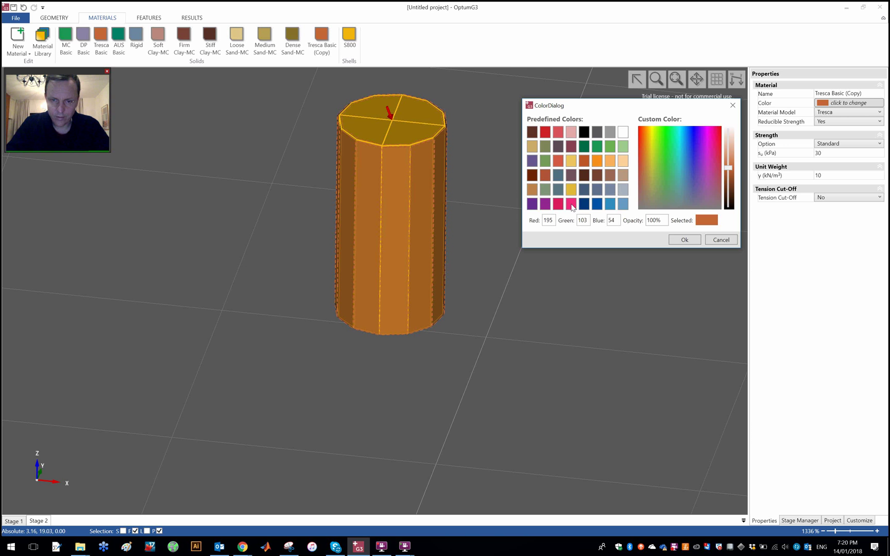
click(533, 161)
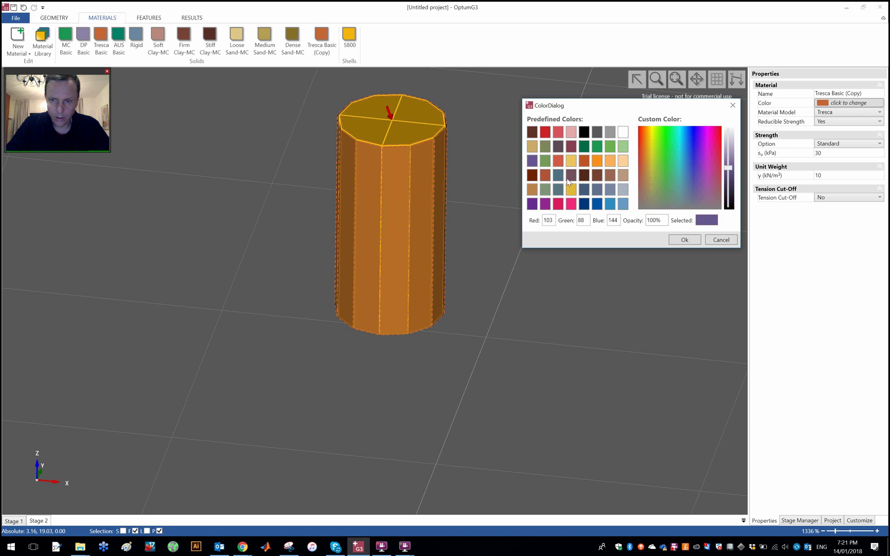
click(684, 239)
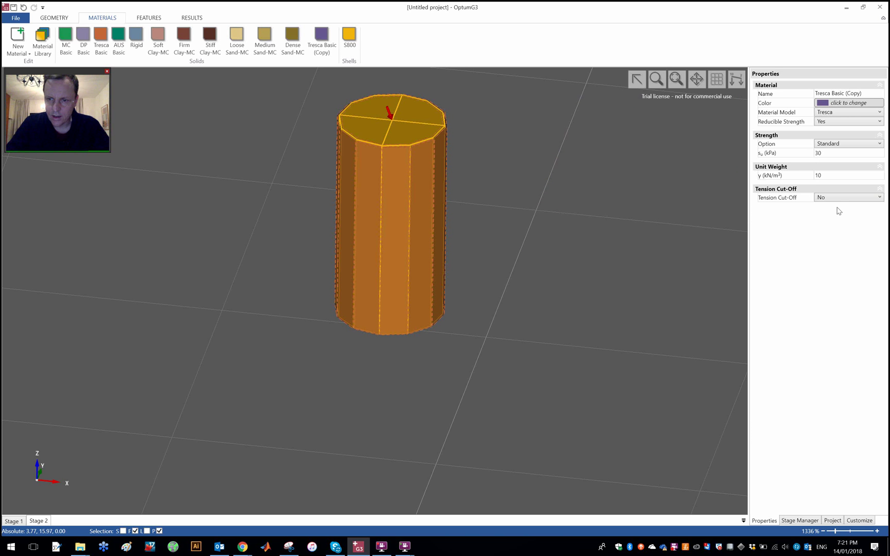
- Turn tension cut-off on for Tresca Basic (Copy)
click(852, 200)
click(856, 214)
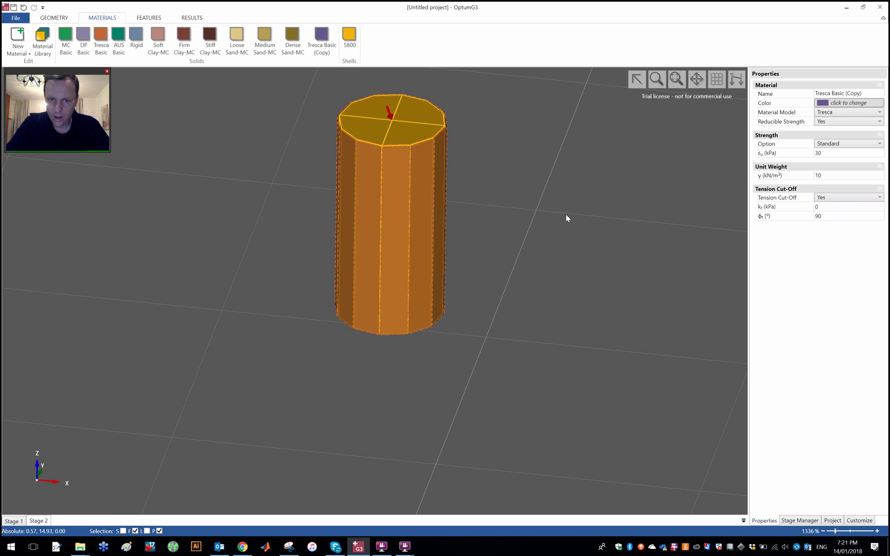
click(550, 212)
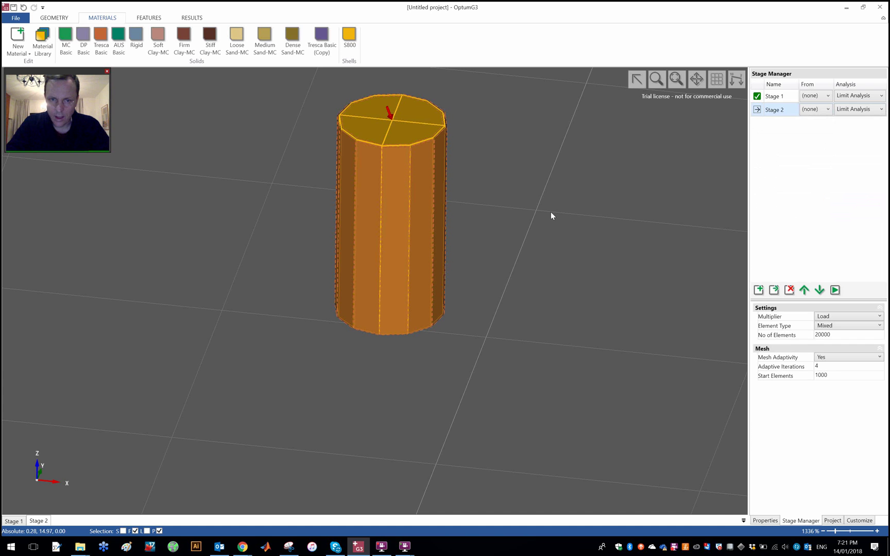
- Select the skirt faces and set both positive and negative interfaces to Tresca Basic (Copy)
click(391, 226)
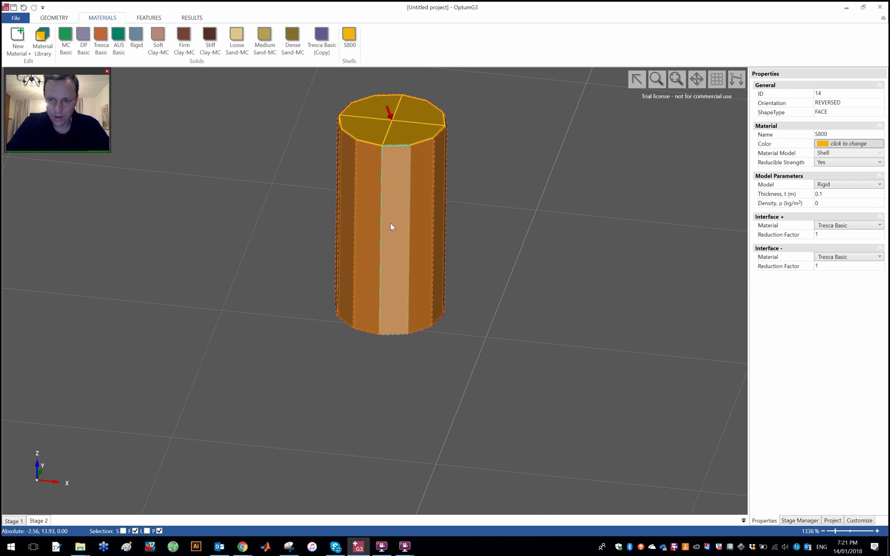
click(603, 186)
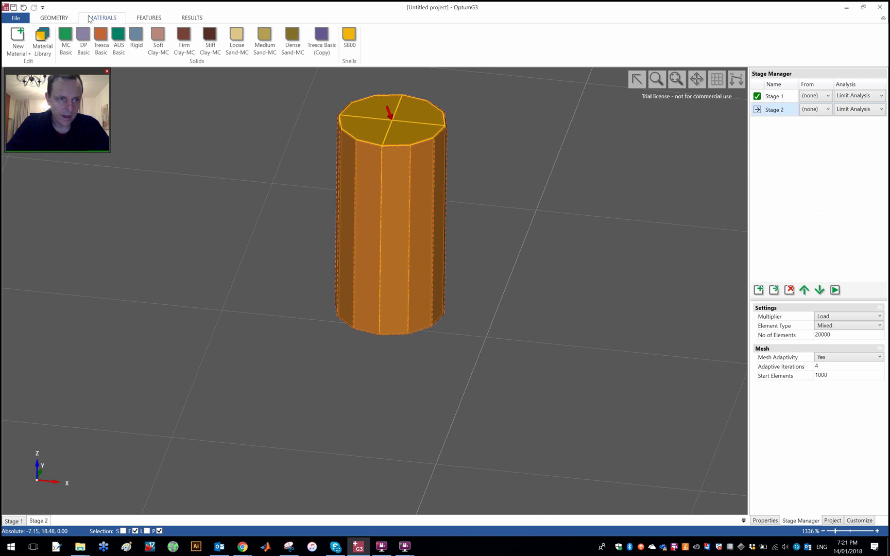
click(55, 20)
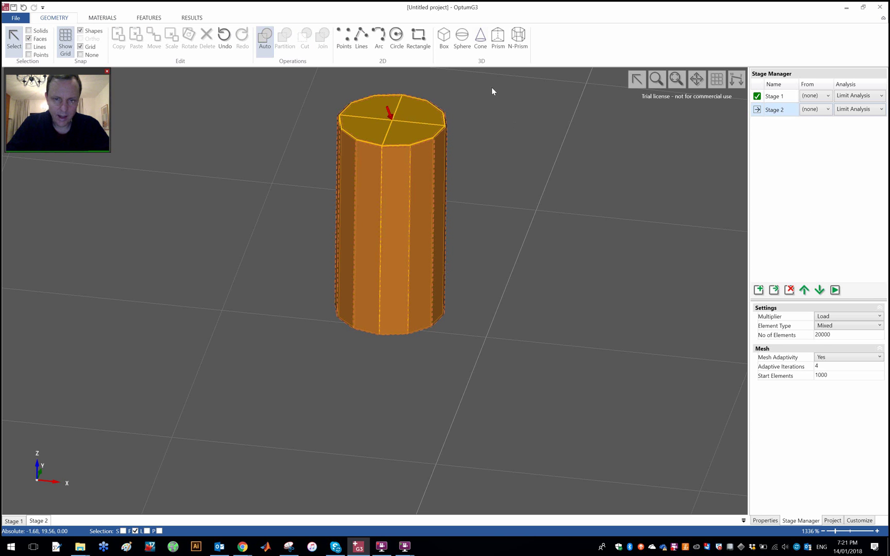
drag(472, 78, 323, 186)
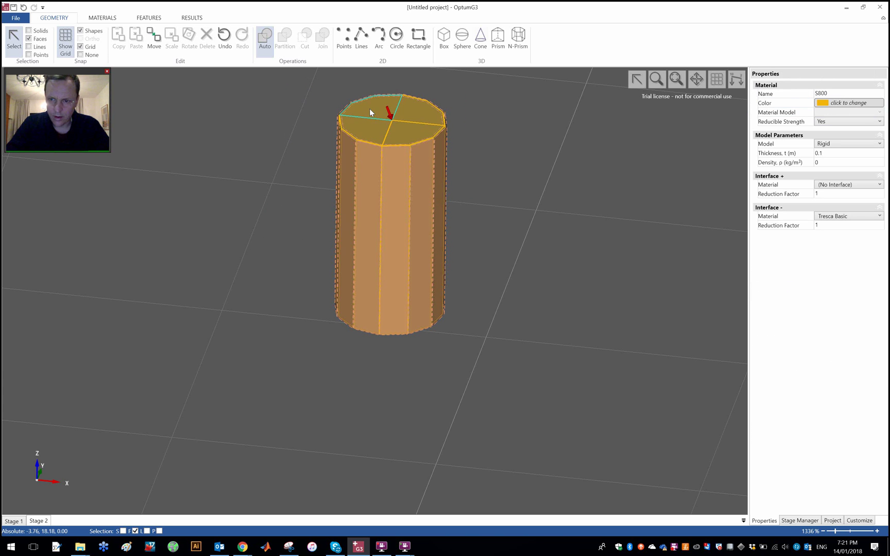
click(520, 174)
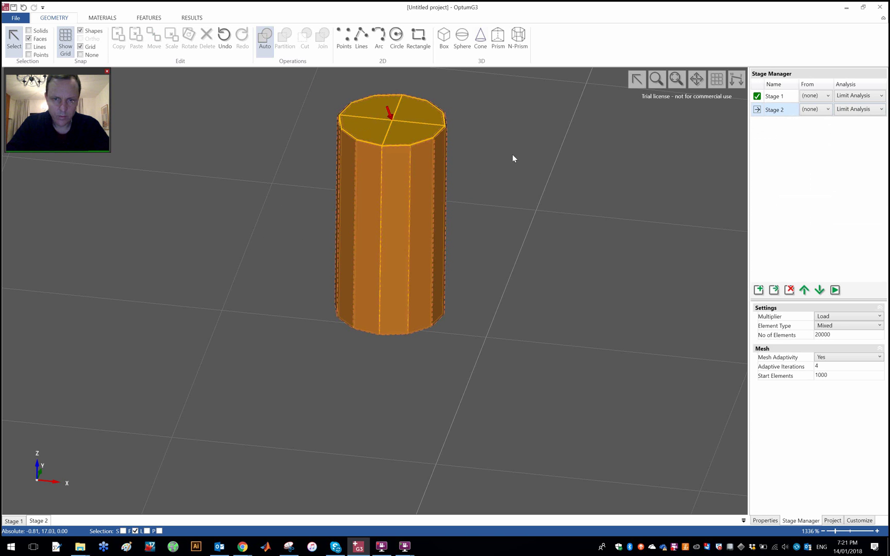
drag(513, 154, 465, 200)
middle_drag(492, 161, 491, 185)
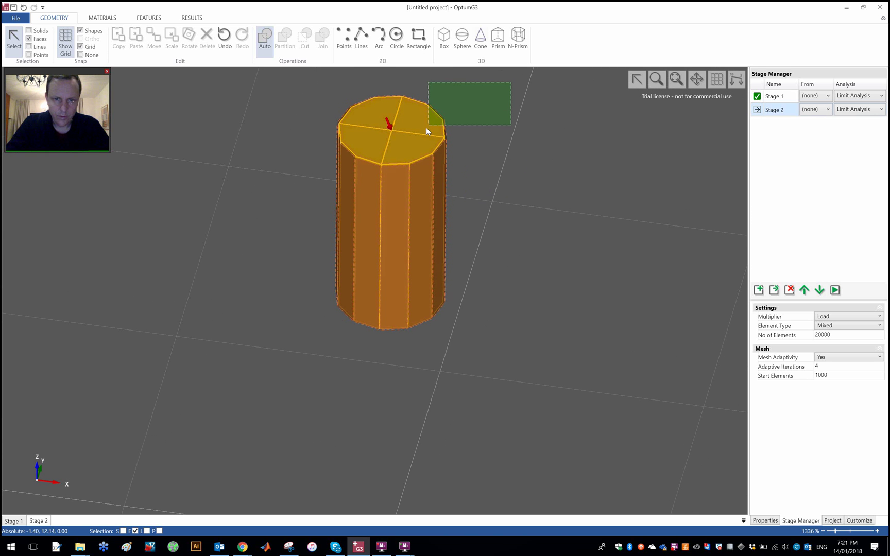
drag(426, 131, 494, 155)
middle_drag(496, 198, 498, 167)
drag(497, 164, 271, 257)
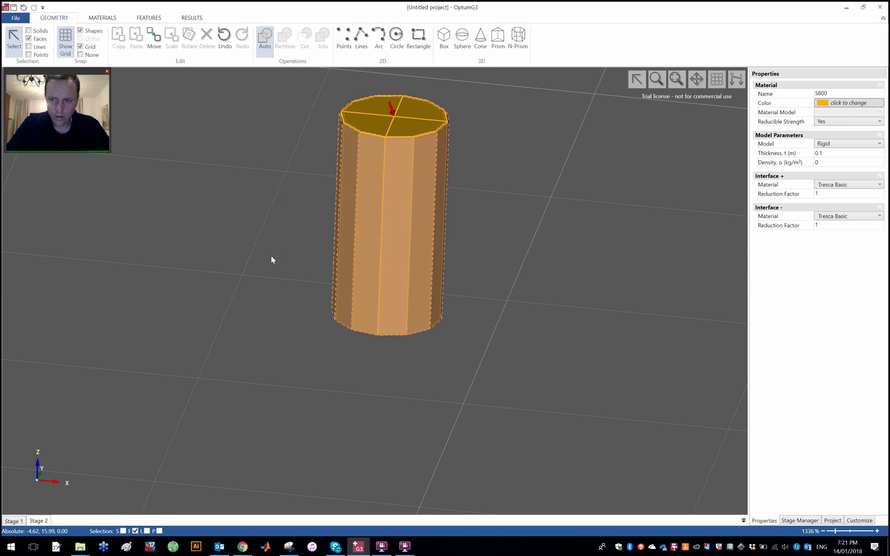
middle_drag(553, 252, 534, 219)
click(842, 185)
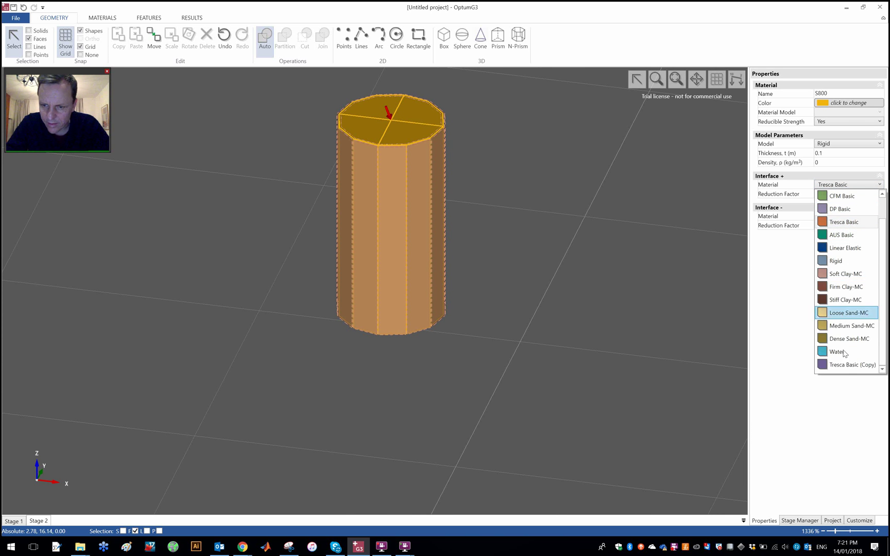
click(849, 365)
click(847, 216)
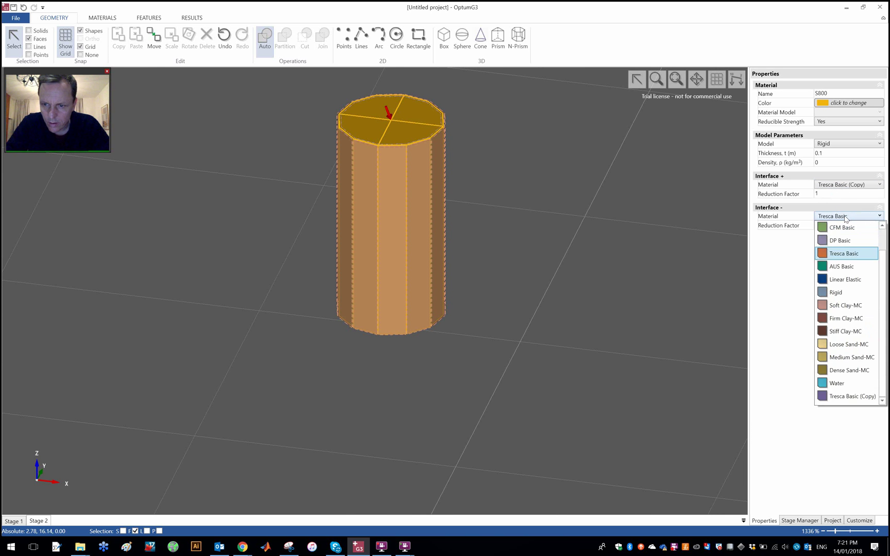
click(864, 396)
- Give the cylinder's top faces a Tresca Basic (Copy) lower interface with reduction factor 0.5
click(503, 188)
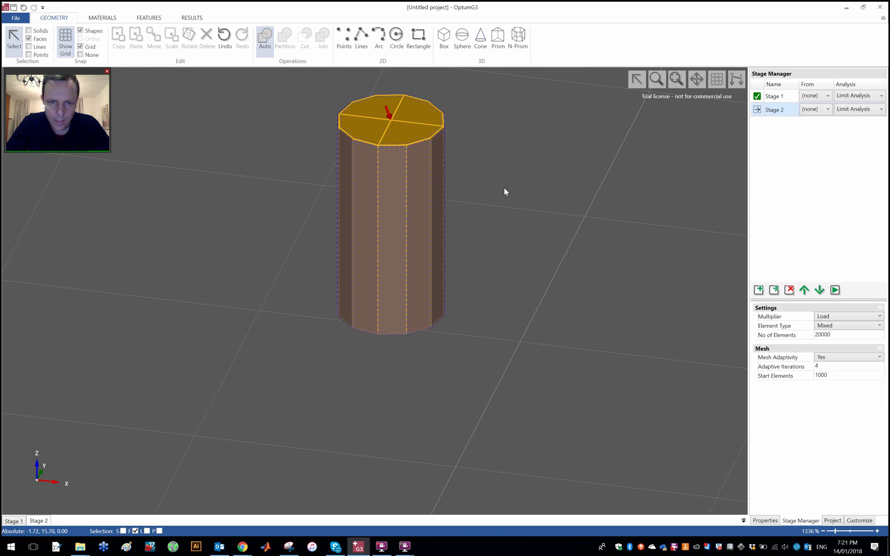
click(420, 118)
shift+click(369, 124)
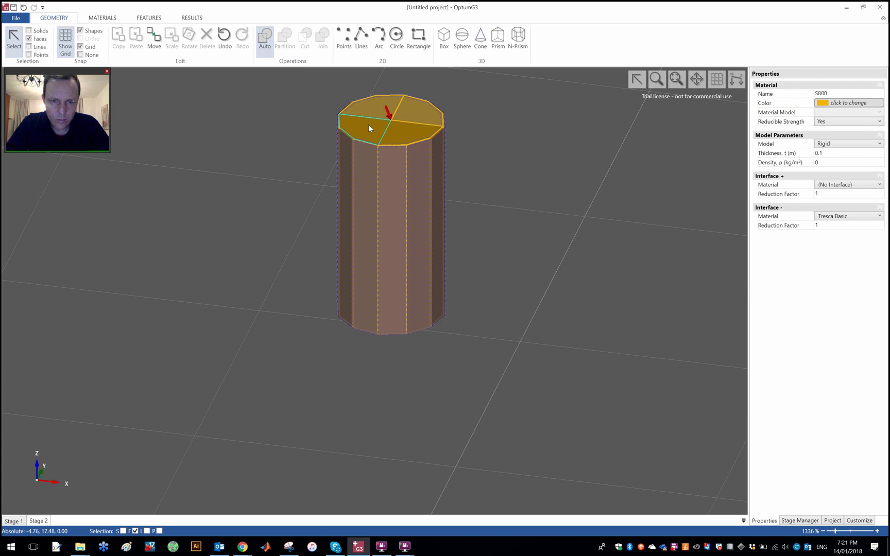
click(853, 216)
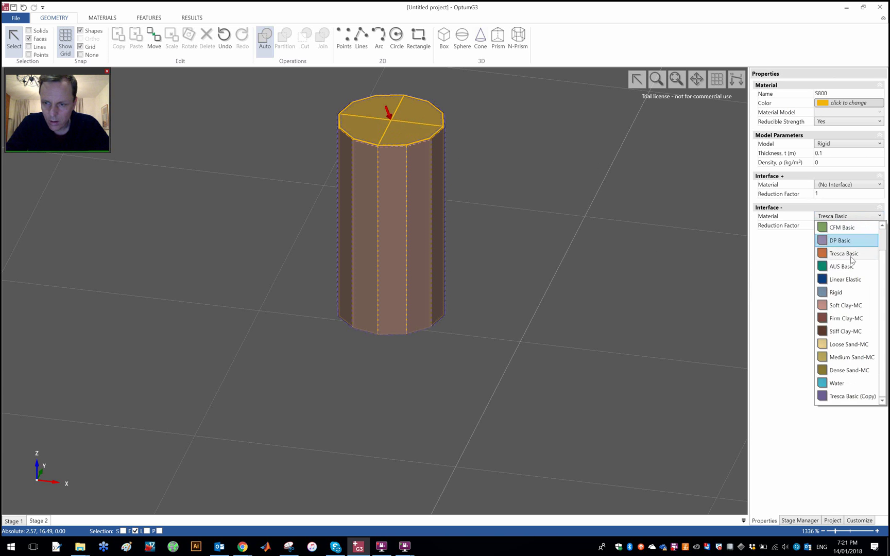
click(861, 397)
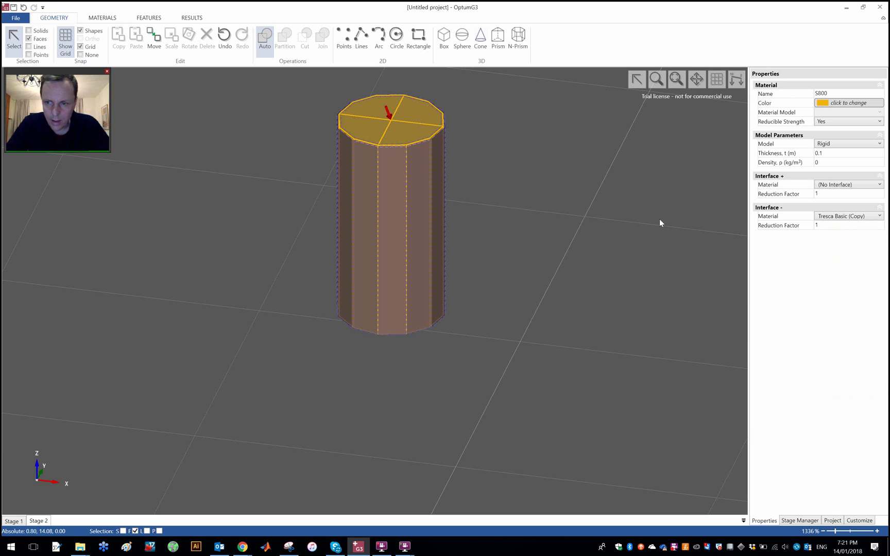
click(864, 226)
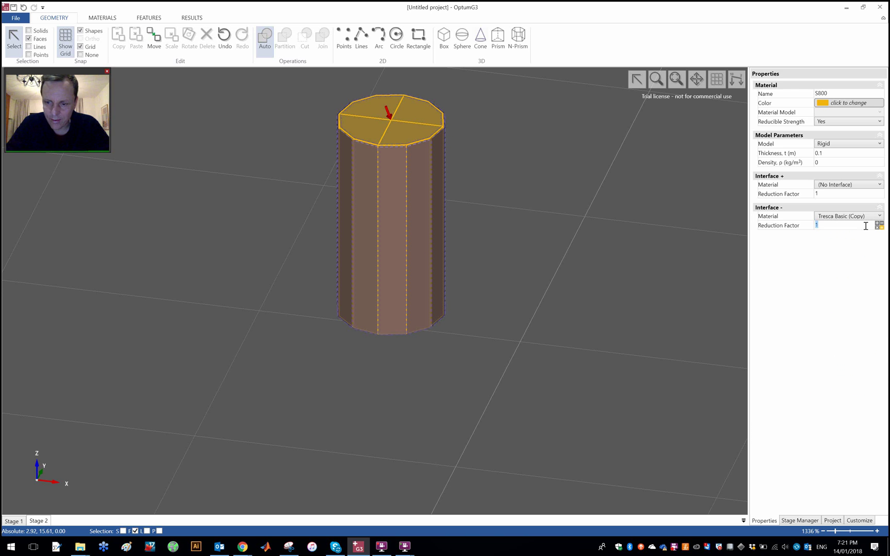
key(Return)
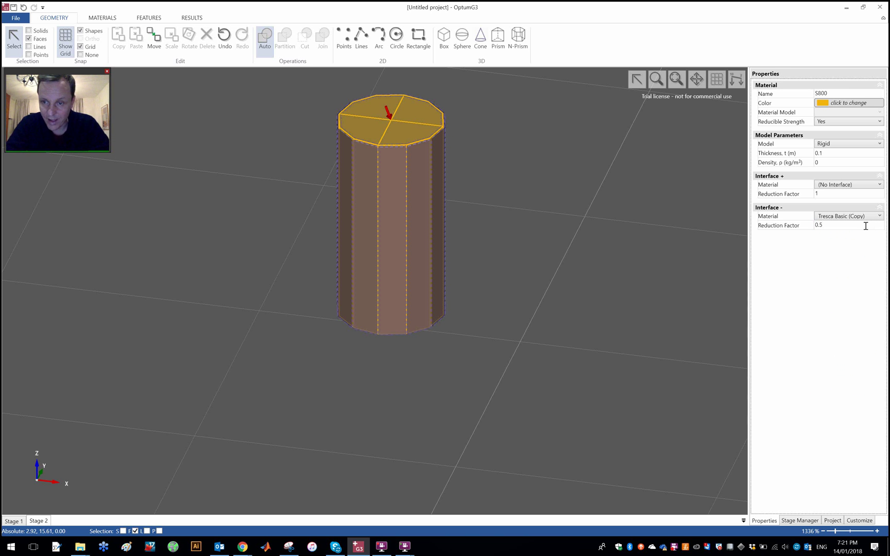
- Set both interface reduction factors on the cylinder's side walls to 0.5
drag(492, 173, 302, 276)
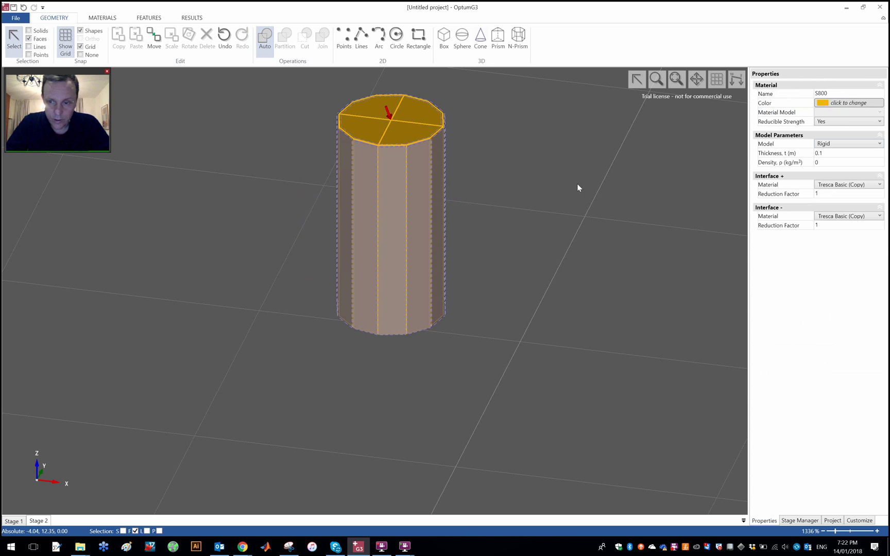
click(847, 194)
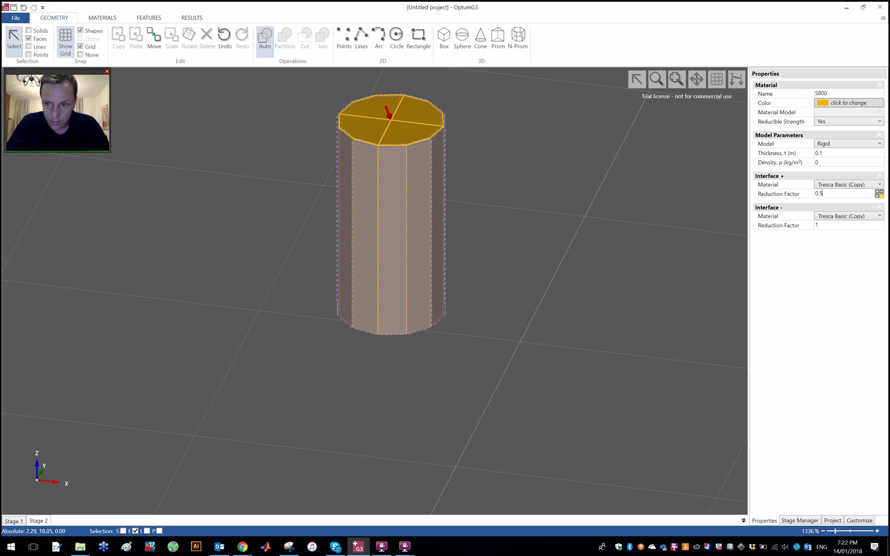
key(Tab)
key(BackSpace)
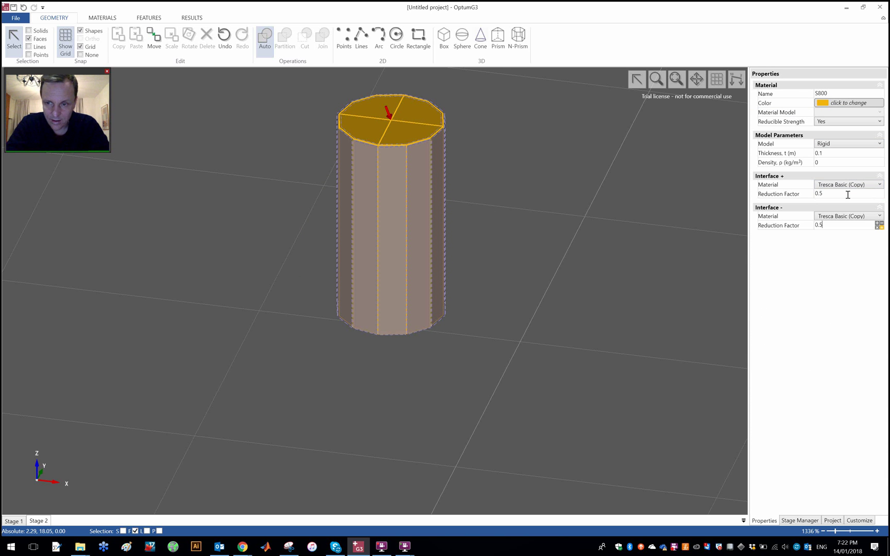
key(Return)
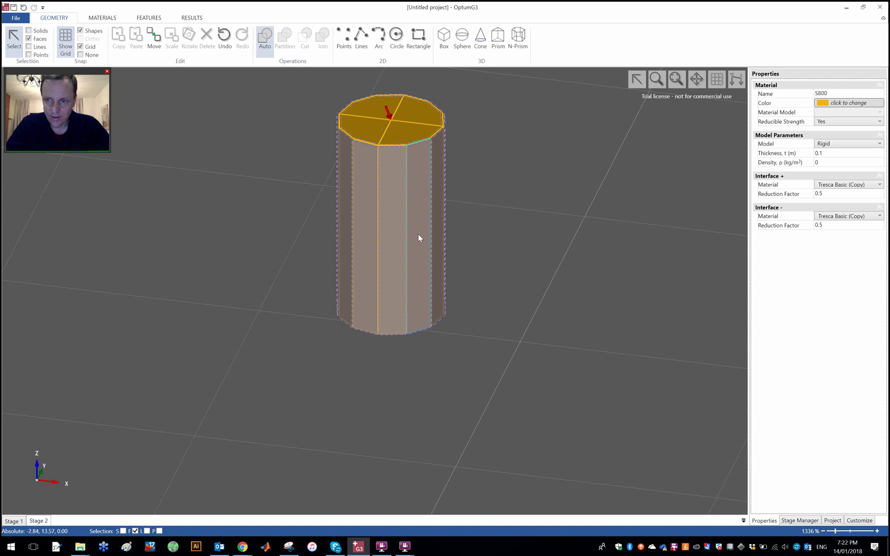
- Check the Tresca Basic (Copy) material properties in the material list
click(479, 220)
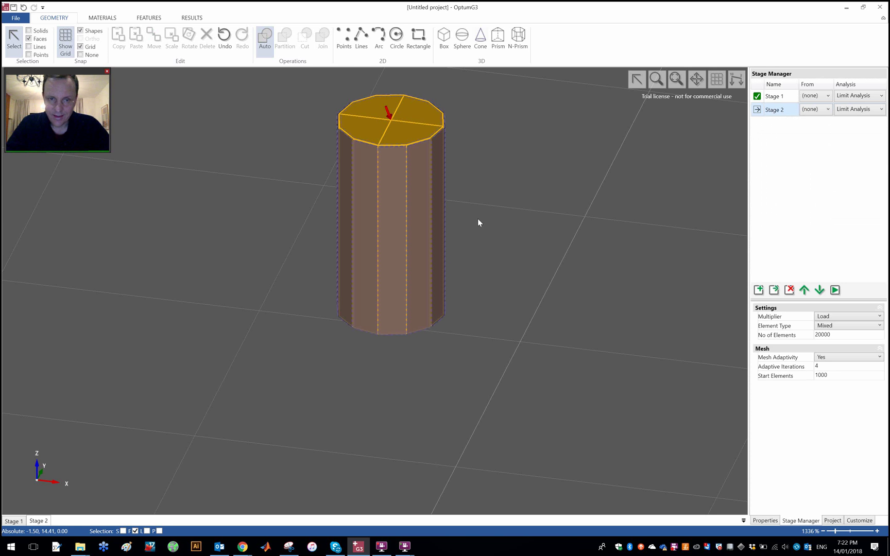
click(108, 19)
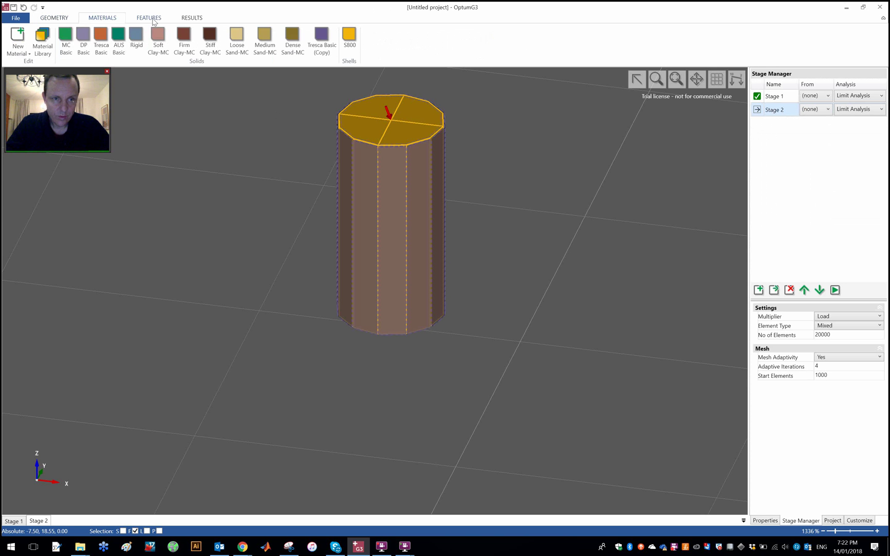
click(316, 38)
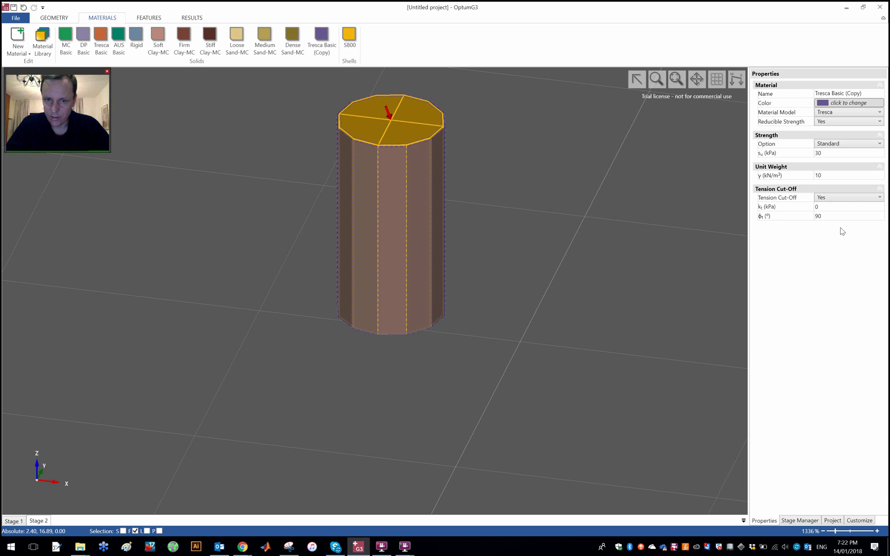
scroll(556, 131, down, 3)
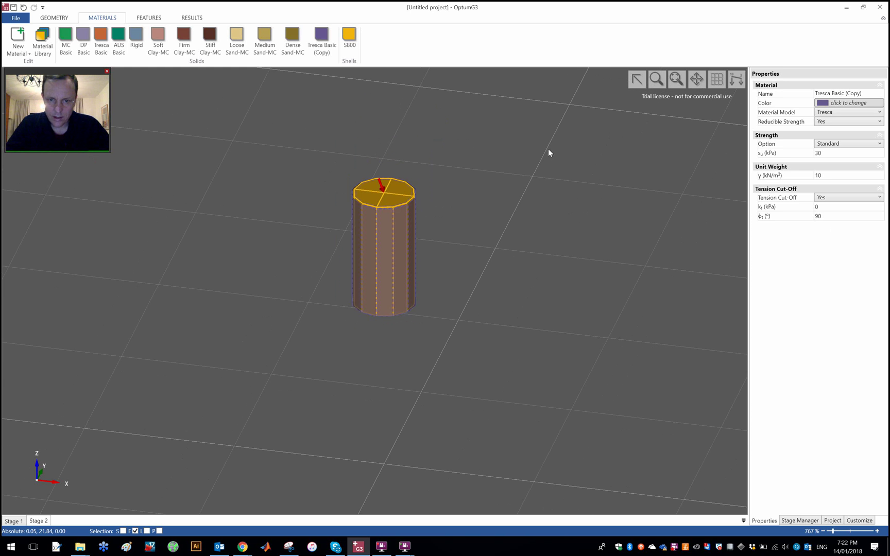
- Unhide the soil block and run the analysis for all stages
right_click(547, 149)
click(596, 255)
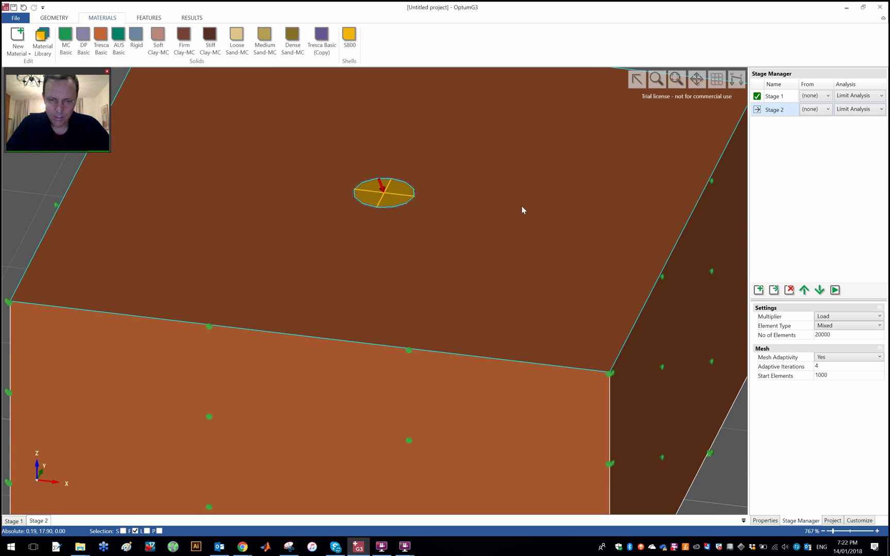
scroll(521, 207, down, 3)
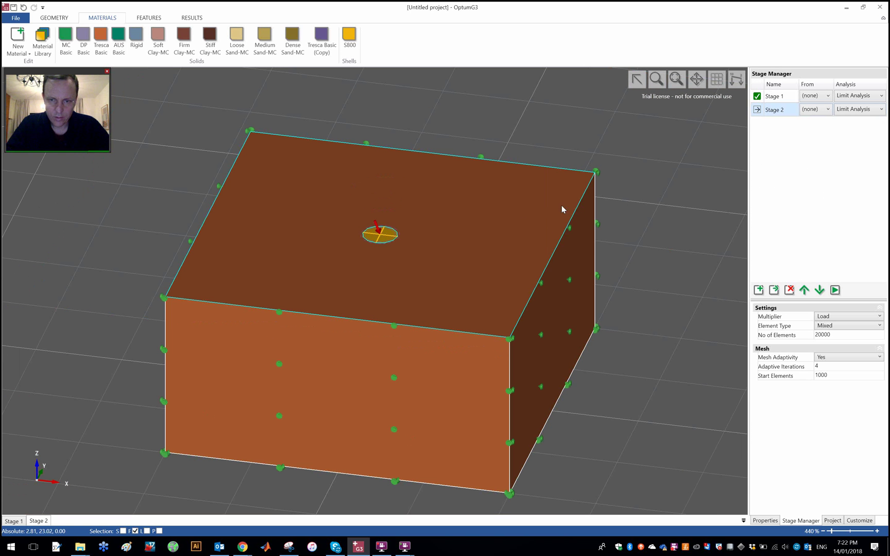
click(834, 291)
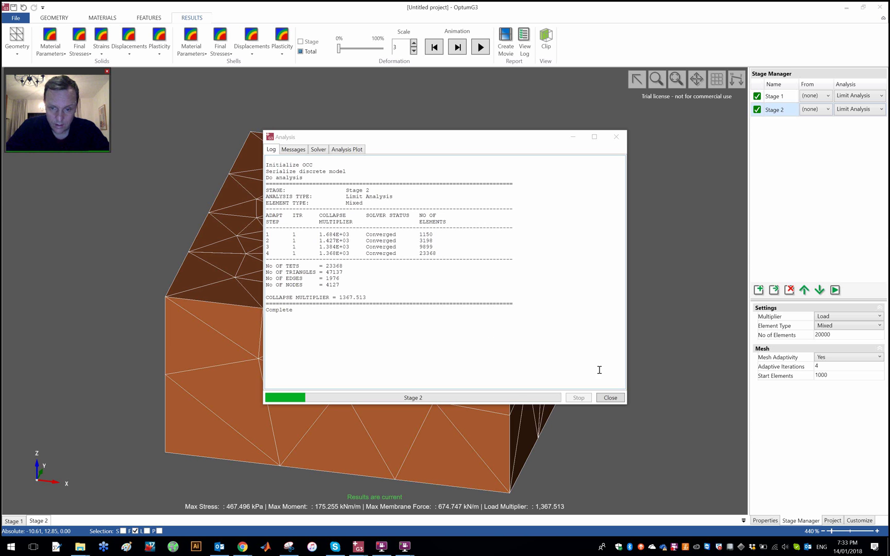
- Close the finished analysis log to reveal the refined mesh with Stage 2 multiplier 1,367.513
click(610, 399)
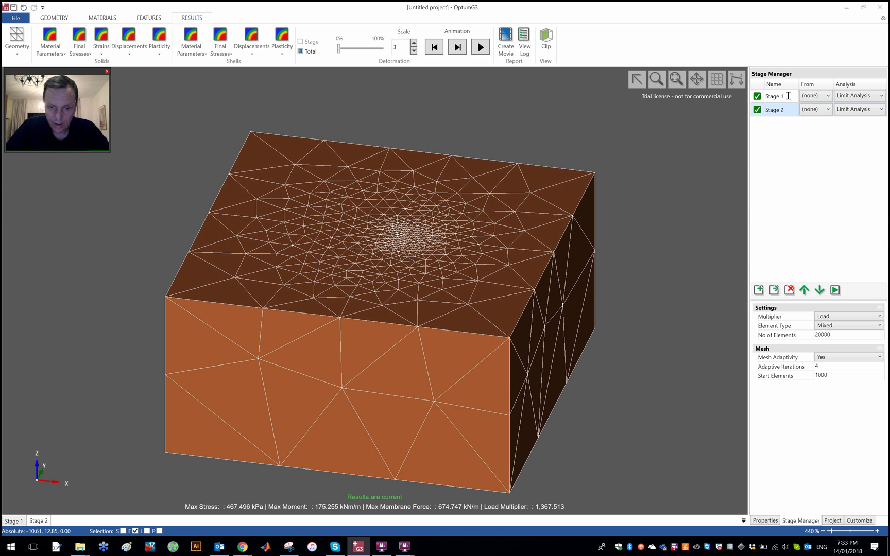
- Compare Stage 1 and Stage 2 results, then animate Stage 2's deformation zoomed into the hole
click(788, 96)
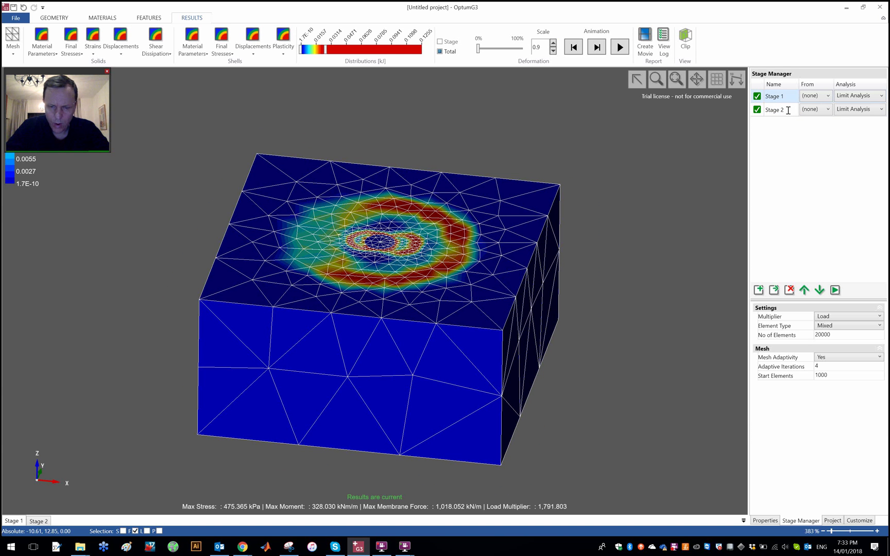
click(788, 110)
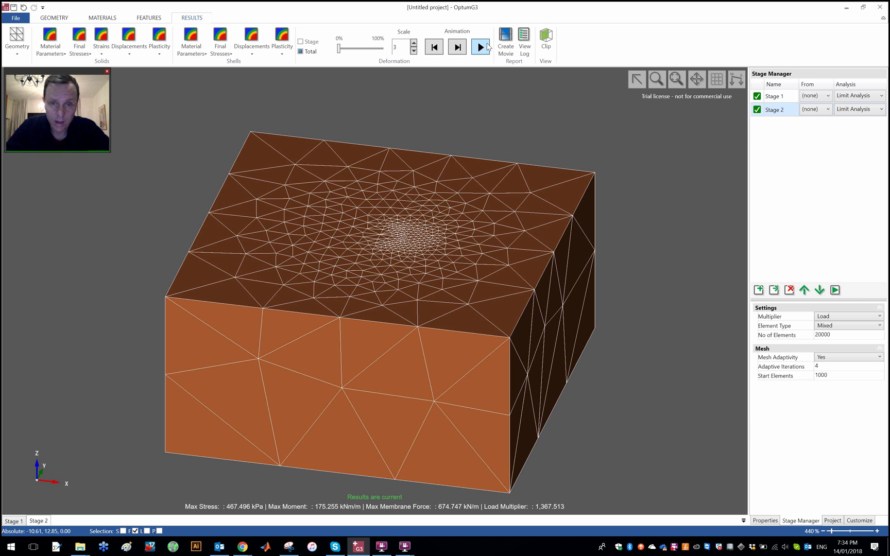
click(481, 52)
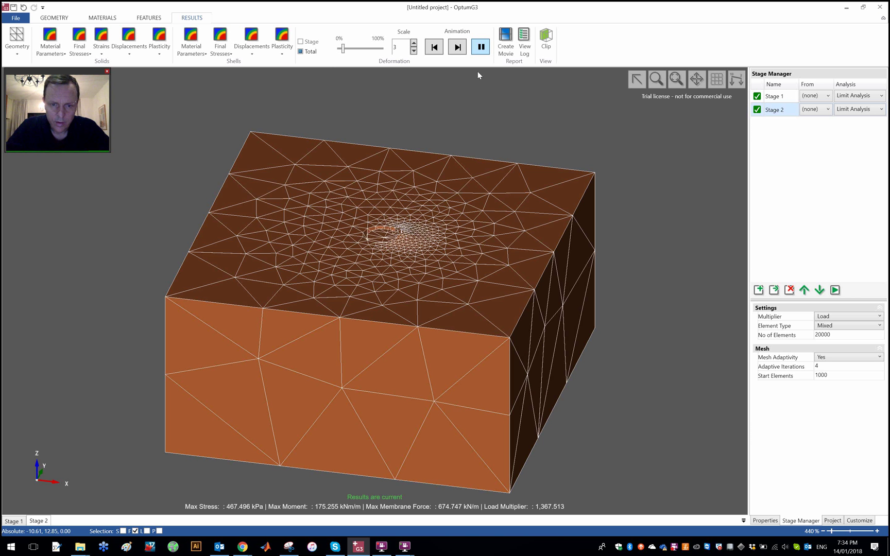
scroll(430, 233, up, 2)
scroll(431, 235, up, 2)
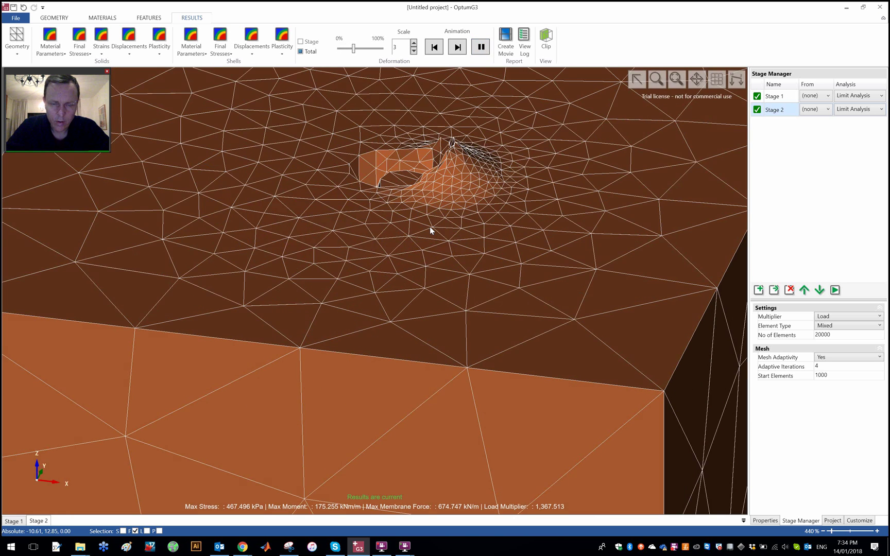
scroll(430, 232, up, 2)
scroll(442, 244, up, 2)
middle_drag(442, 244, 389, 286)
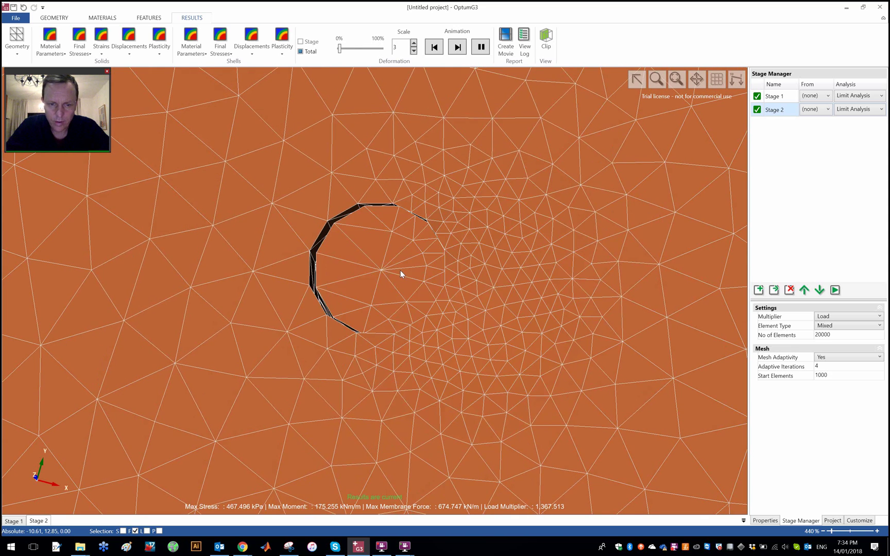
- Animate Stage 1's plain deformed mesh from a top-down view, then return to Stage 2
click(784, 97)
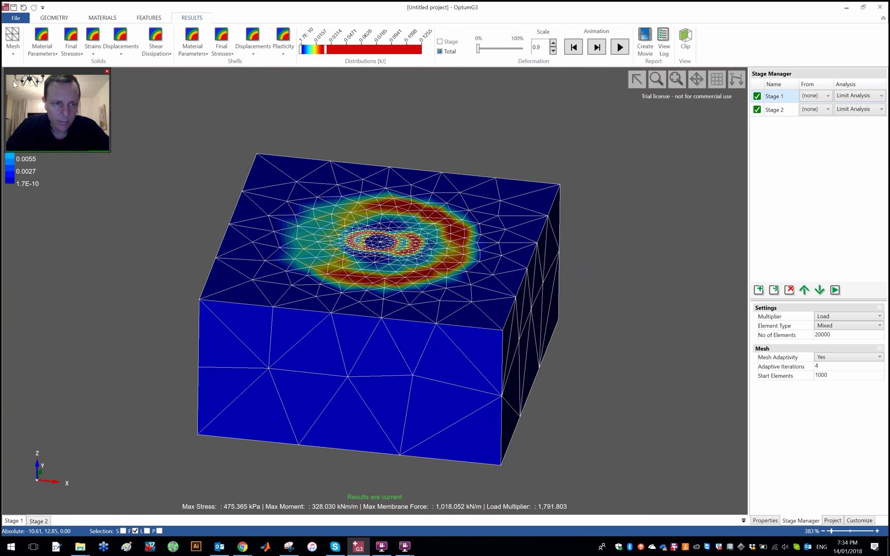
click(13, 42)
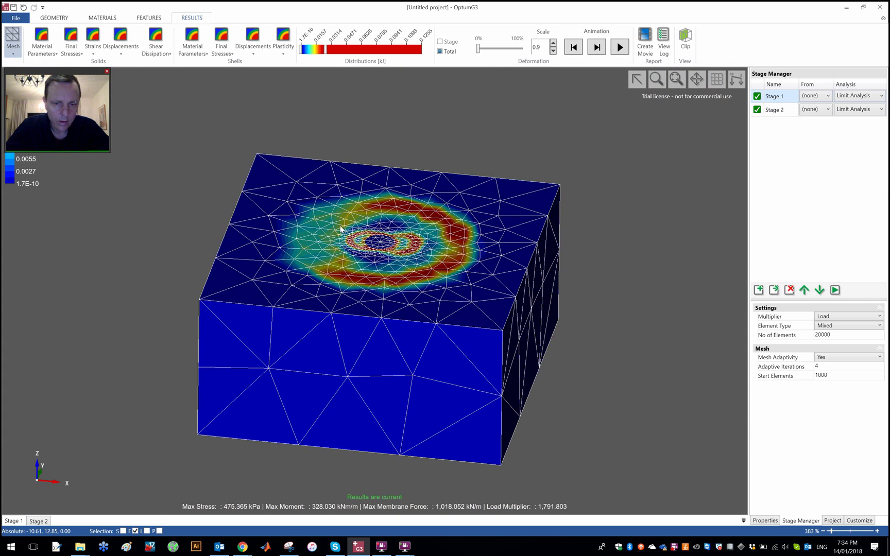
scroll(384, 242, up, 5)
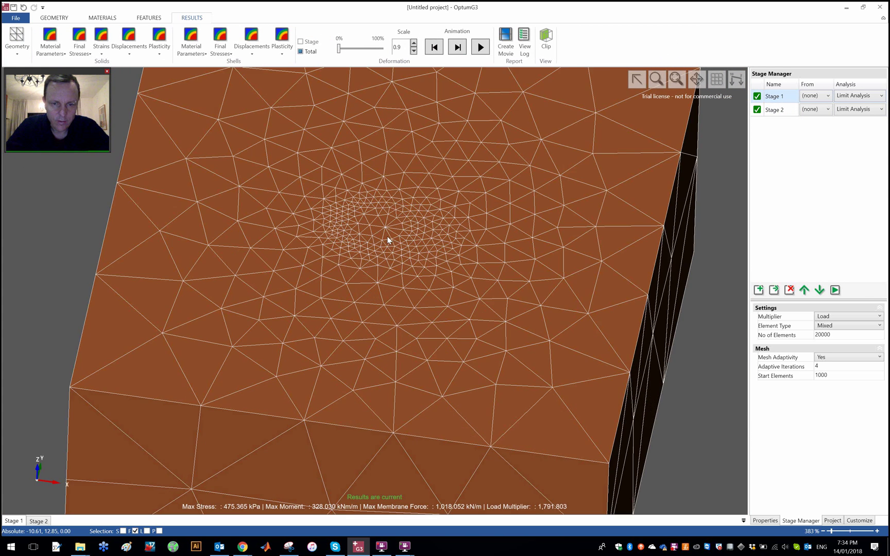
middle_drag(390, 238, 417, 244)
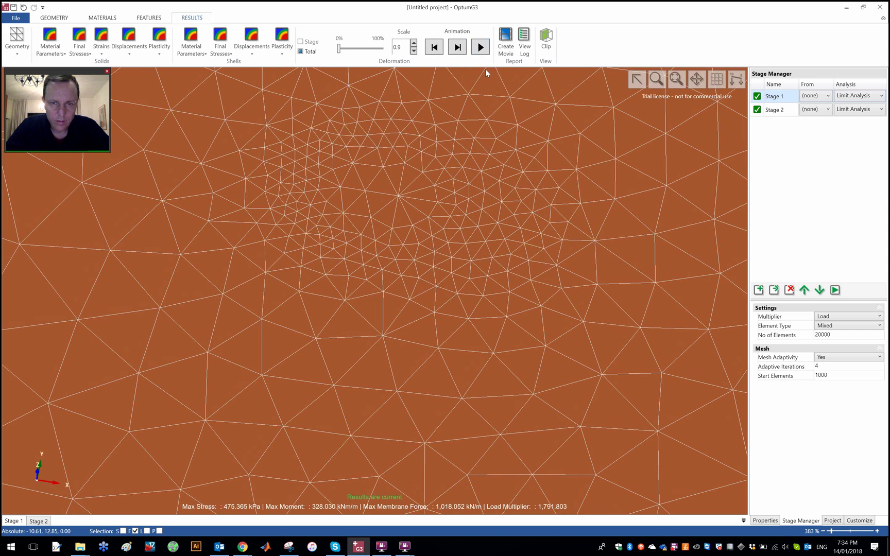
click(481, 47)
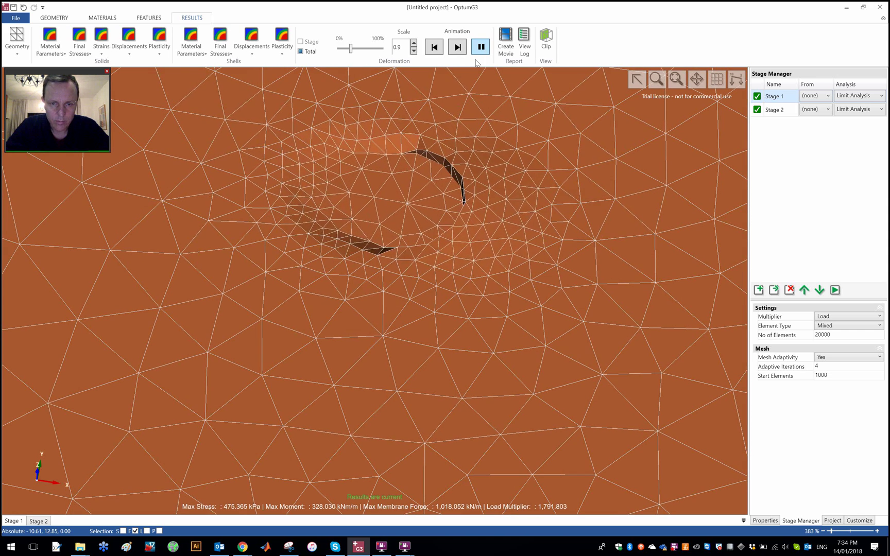
middle_drag(475, 252, 425, 229)
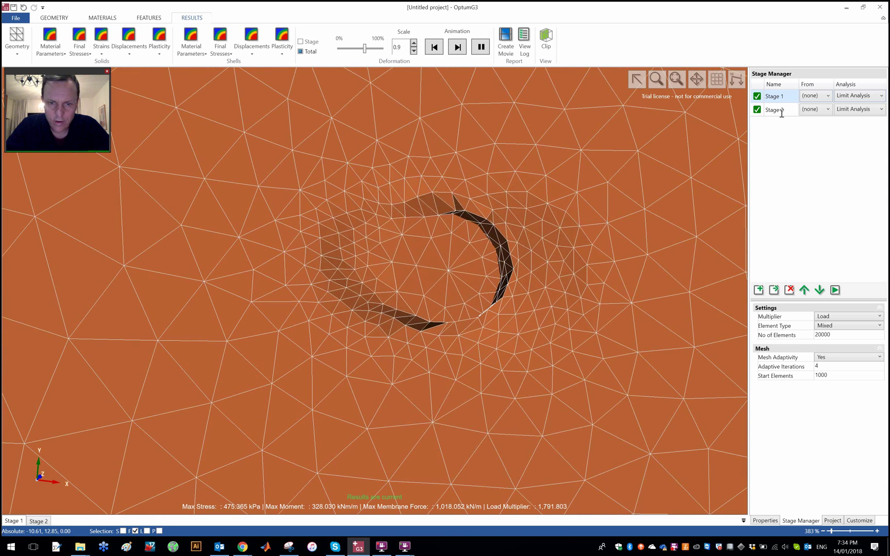
click(781, 114)
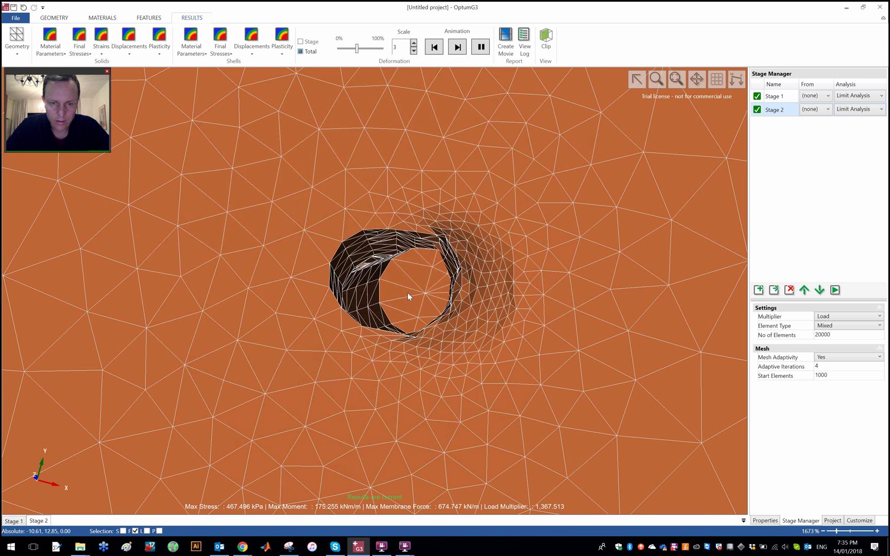
- Stop and rewind the animation, tilt the view, and enable horizontal clipping
click(434, 48)
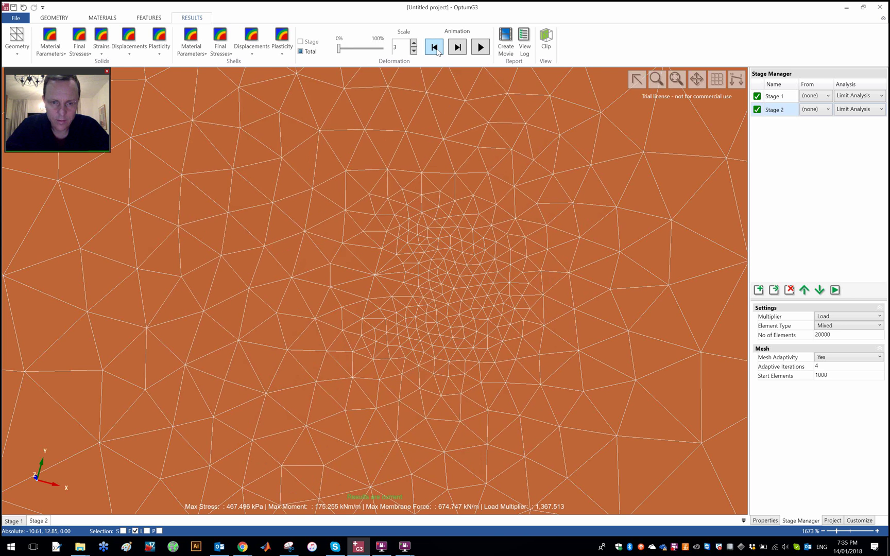
right_drag(379, 205, 433, 210)
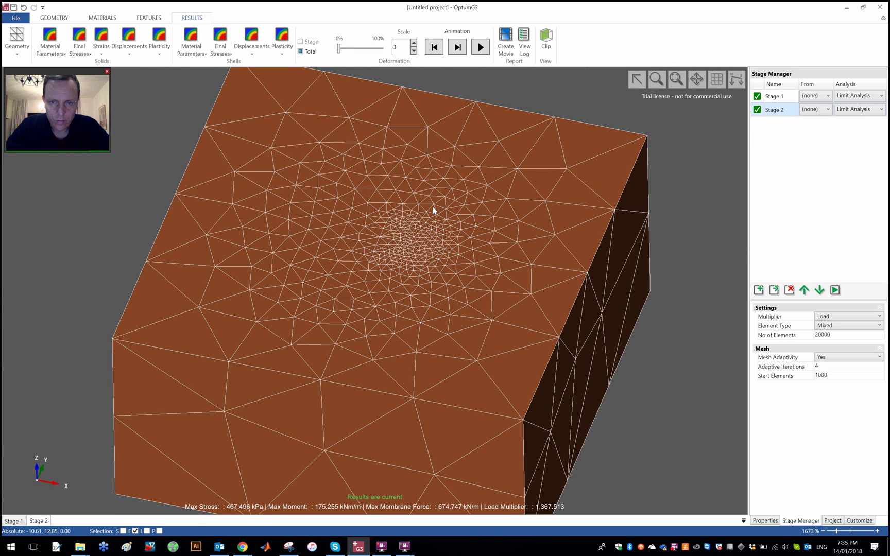
click(546, 39)
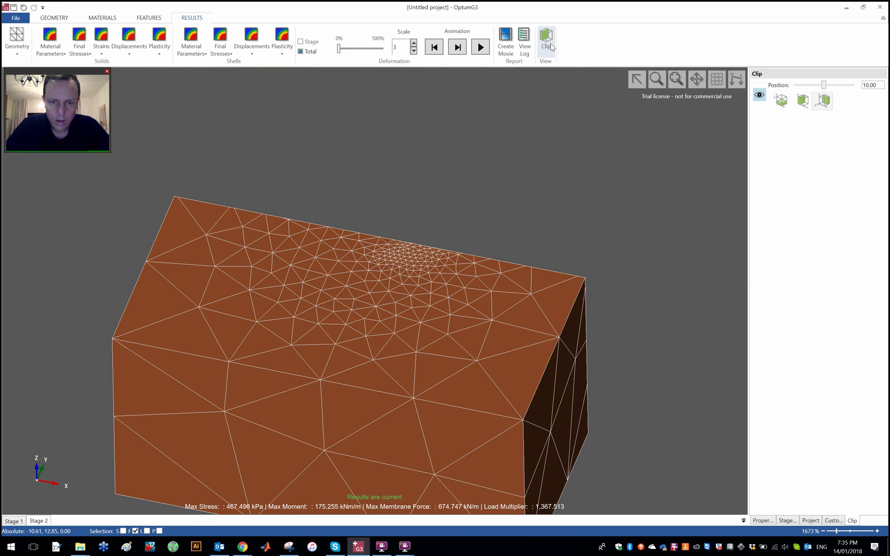
click(779, 100)
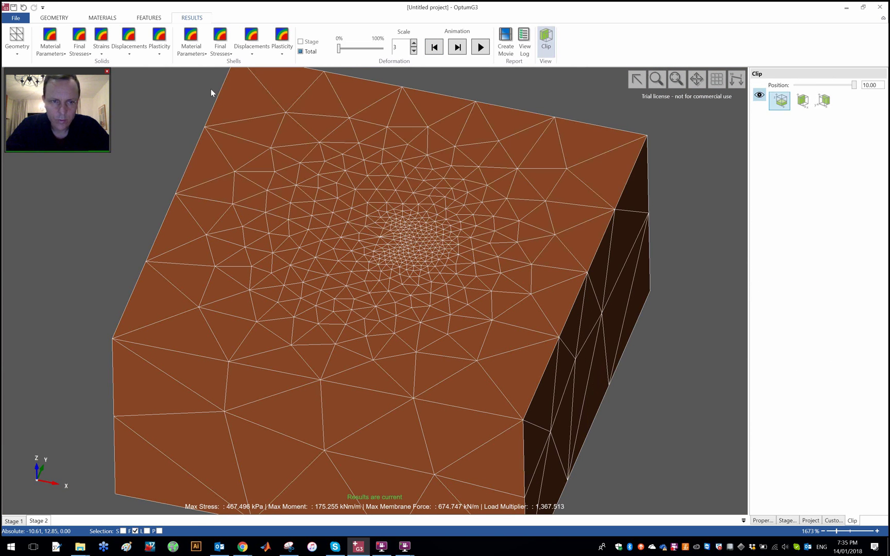
- Show Stage 2 shear dissipation without mesh lines, lower the colour maximum, clip at position 5.00
click(160, 47)
click(176, 82)
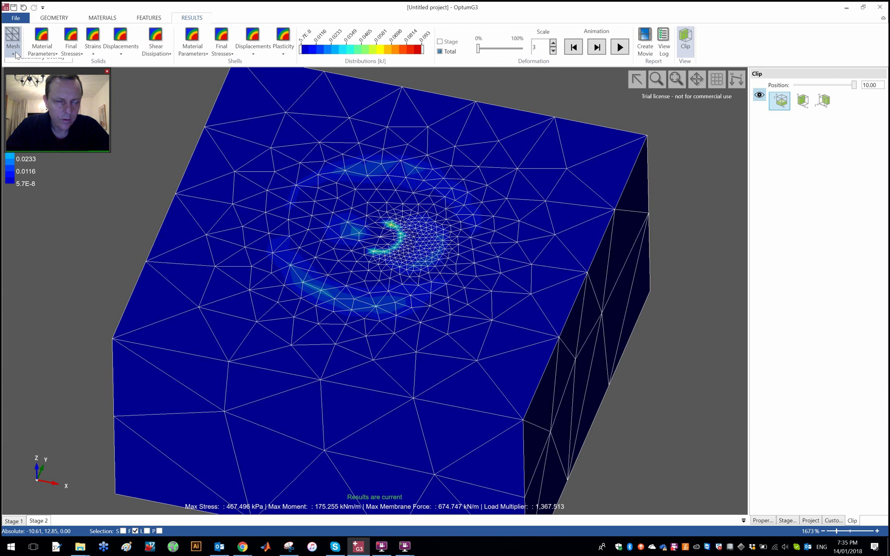
click(13, 47)
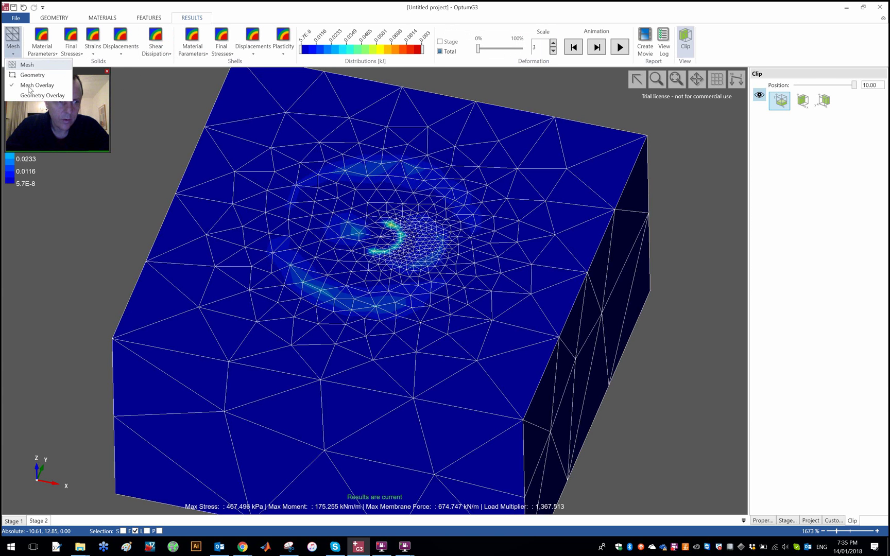
click(35, 85)
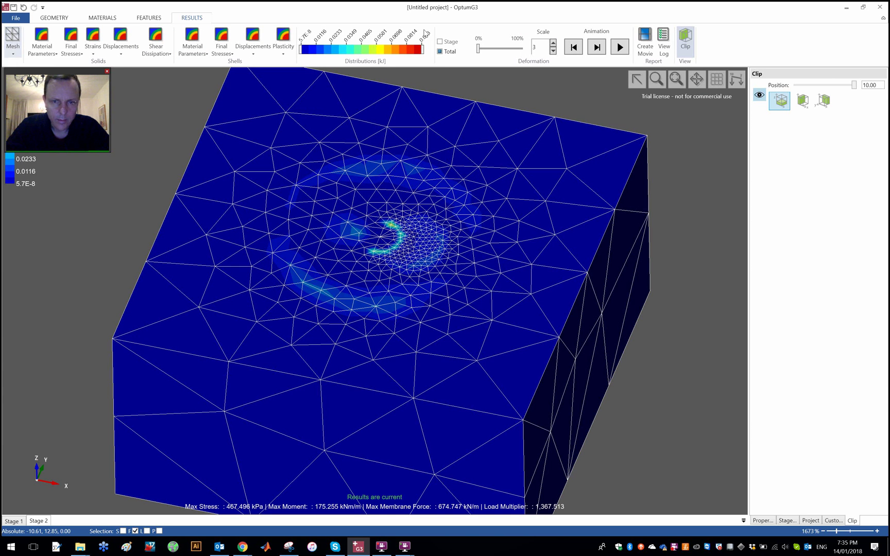
drag(421, 50, 330, 56)
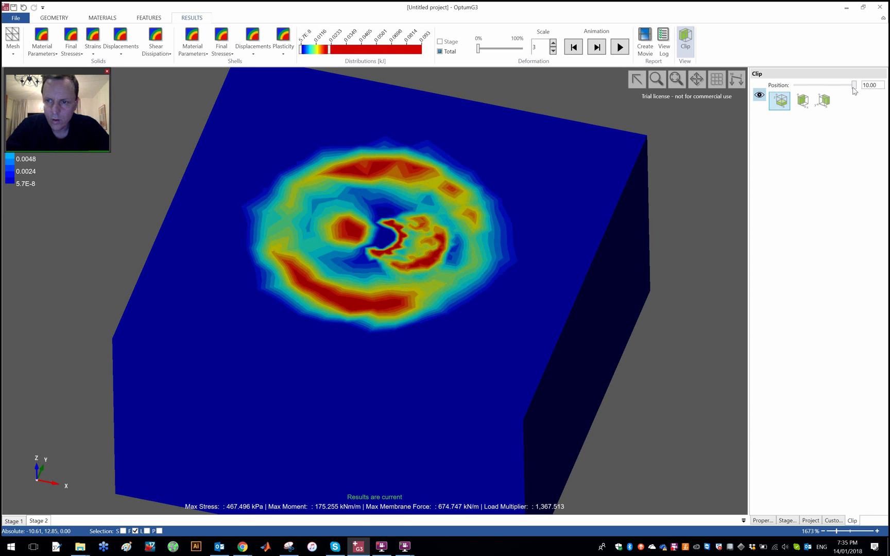
drag(843, 85, 815, 87)
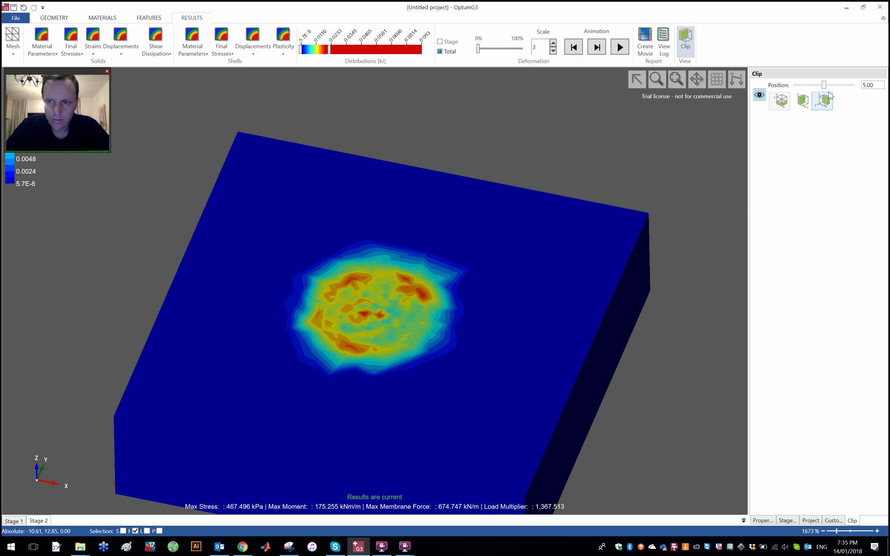
- Cut a vertical section at clip position 10 and animate the collapse at deformation scale 1
click(823, 101)
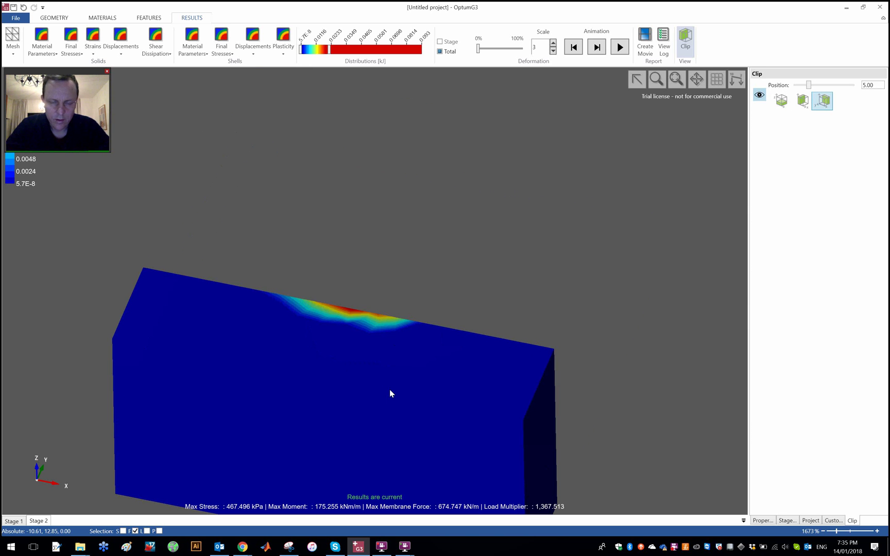
scroll(417, 344, down, 3)
middle_drag(428, 413, 497, 362)
middle_drag(415, 341, 417, 378)
scroll(399, 309, down, 2)
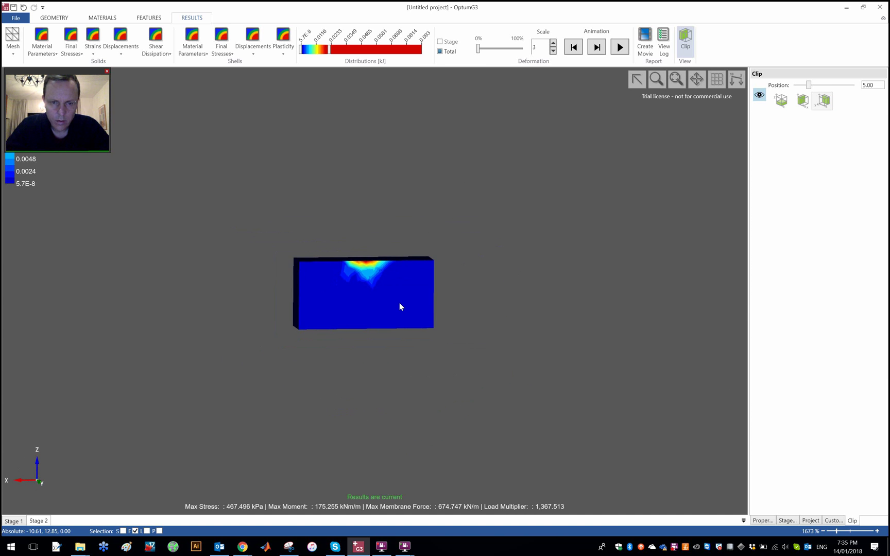
scroll(401, 304, up, 5)
middle_drag(407, 287, 429, 297)
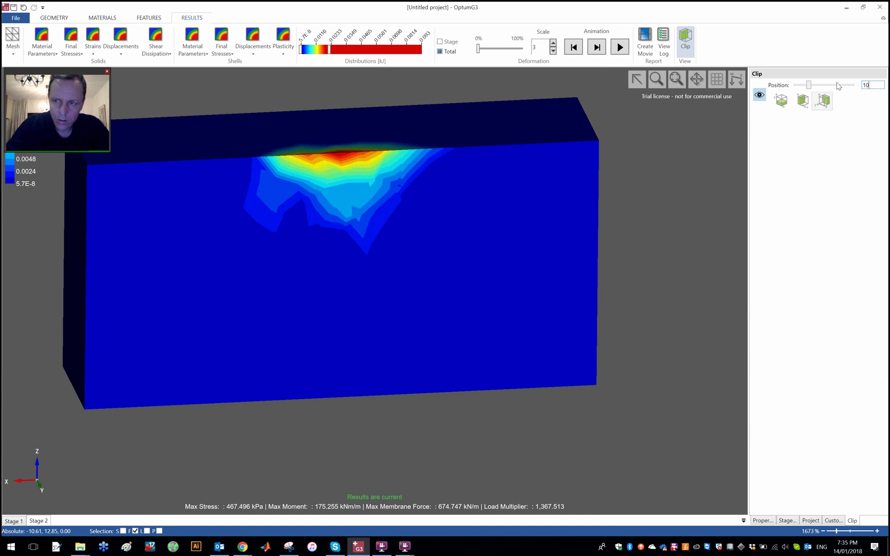
key(Return)
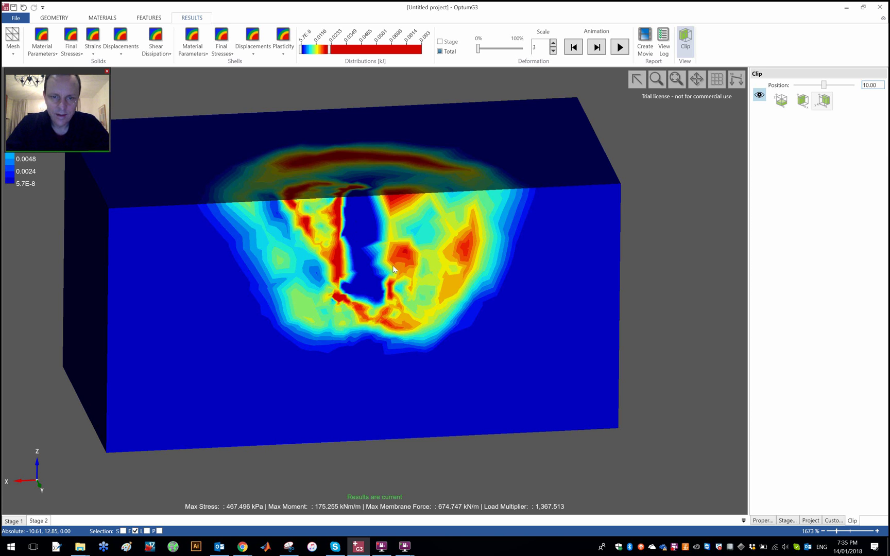
click(620, 47)
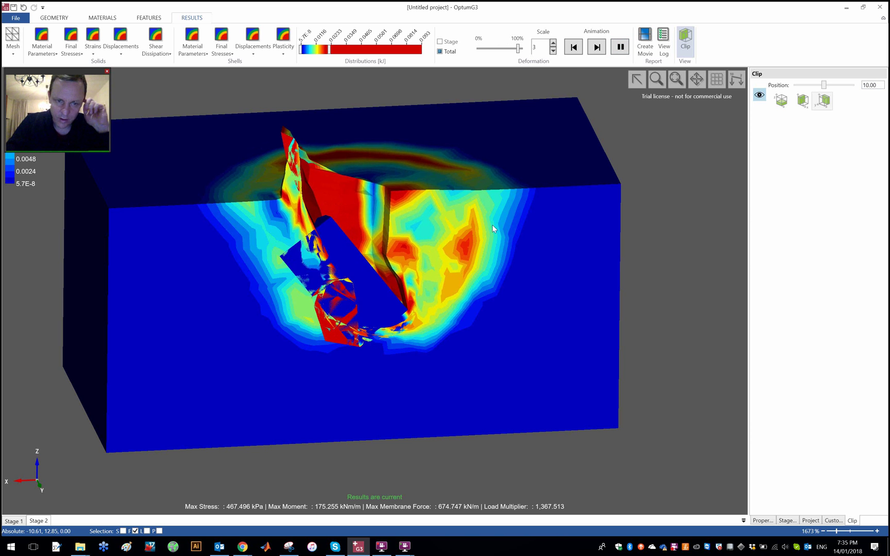
click(552, 50)
click(553, 51)
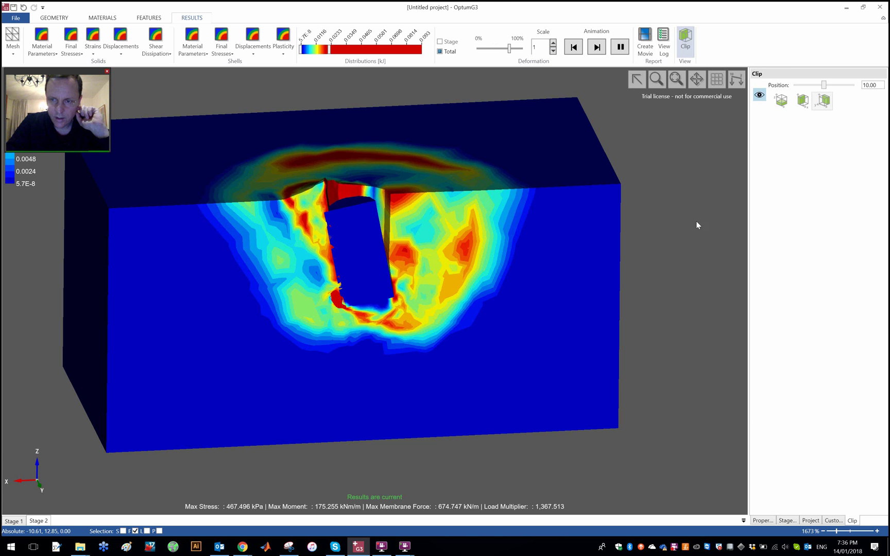
- Show Stage 1 results with clipping reapplied, orbited to an isometric view
click(786, 520)
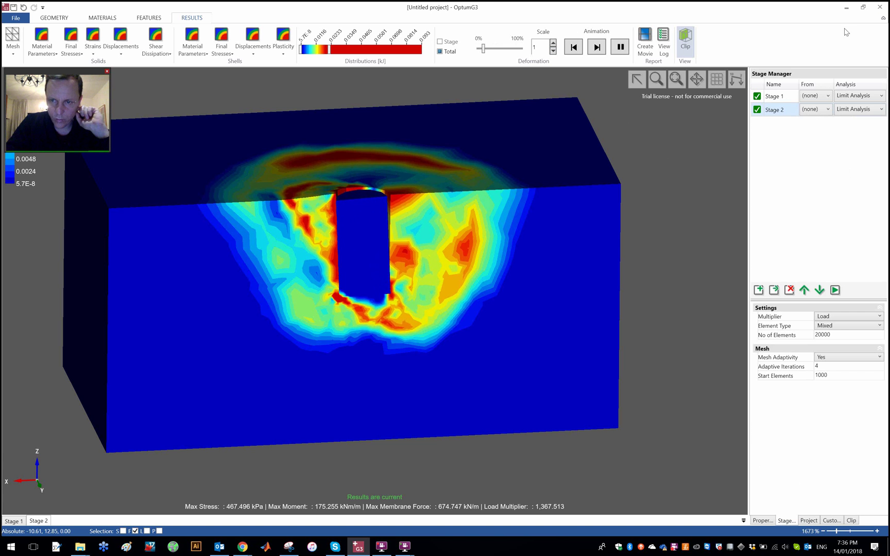
click(780, 95)
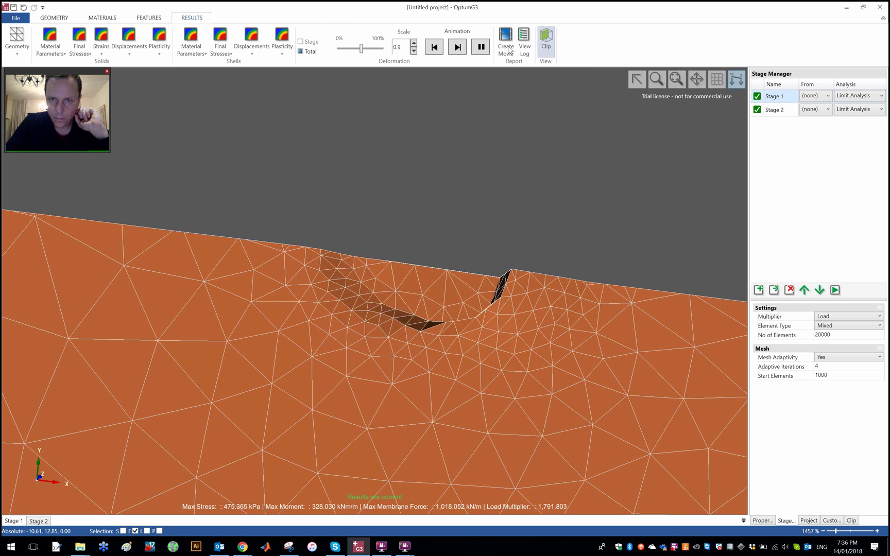
click(546, 41)
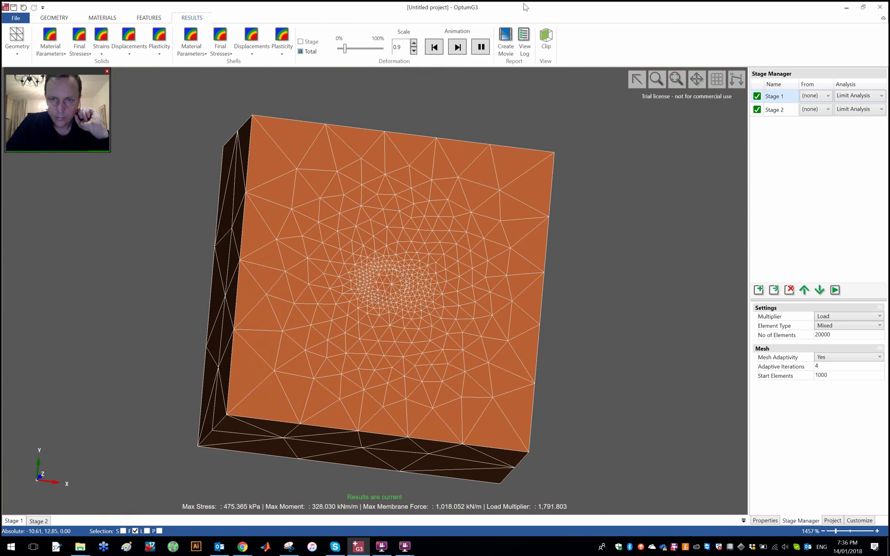
click(546, 40)
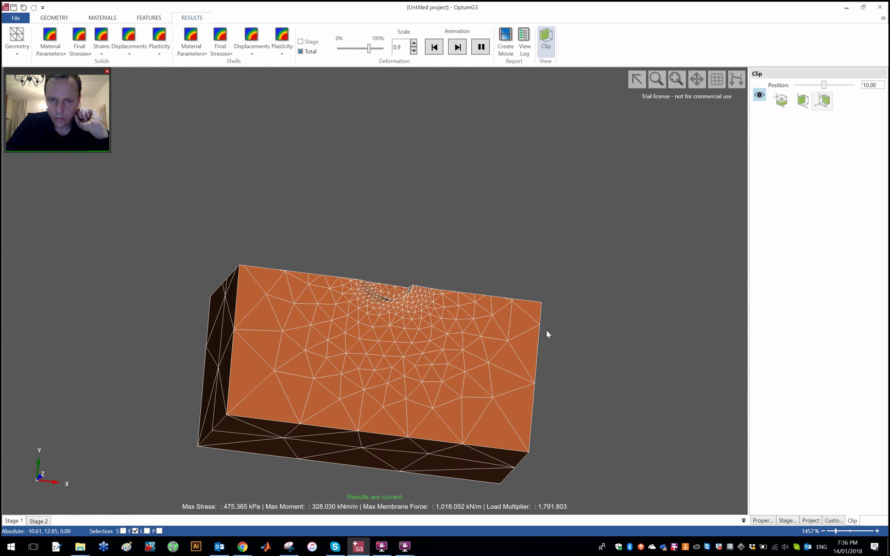
right_drag(547, 334, 546, 204)
right_drag(372, 373, 495, 273)
- Display Stage 1 shear dissipation contours without mesh lines, zoomed onto the section
click(17, 46)
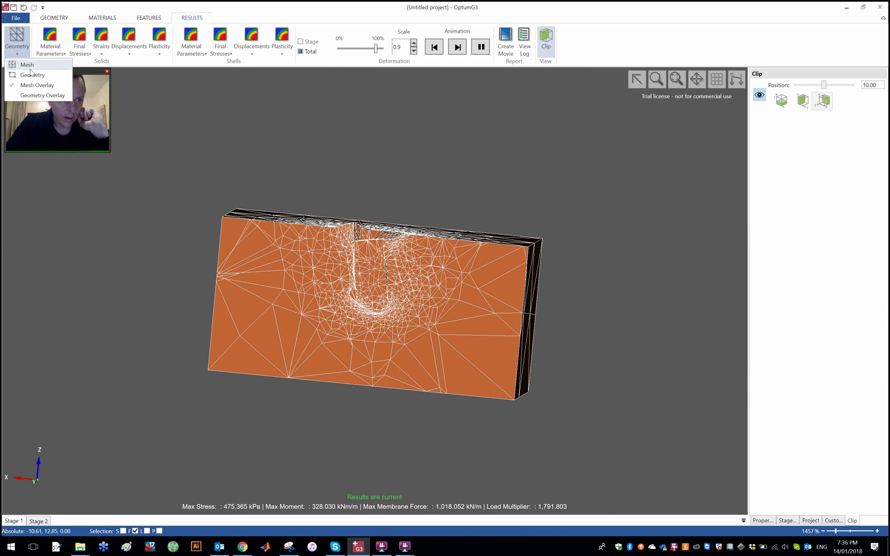
click(37, 85)
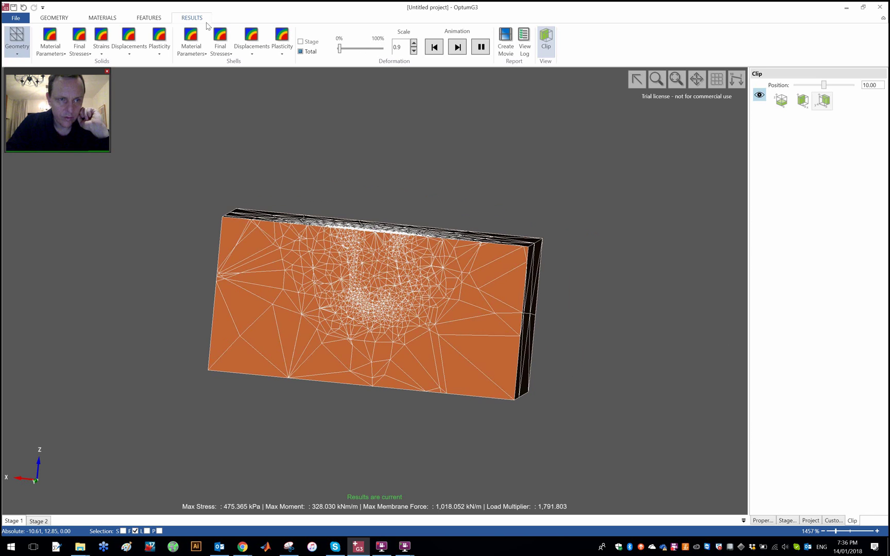
click(163, 49)
click(185, 85)
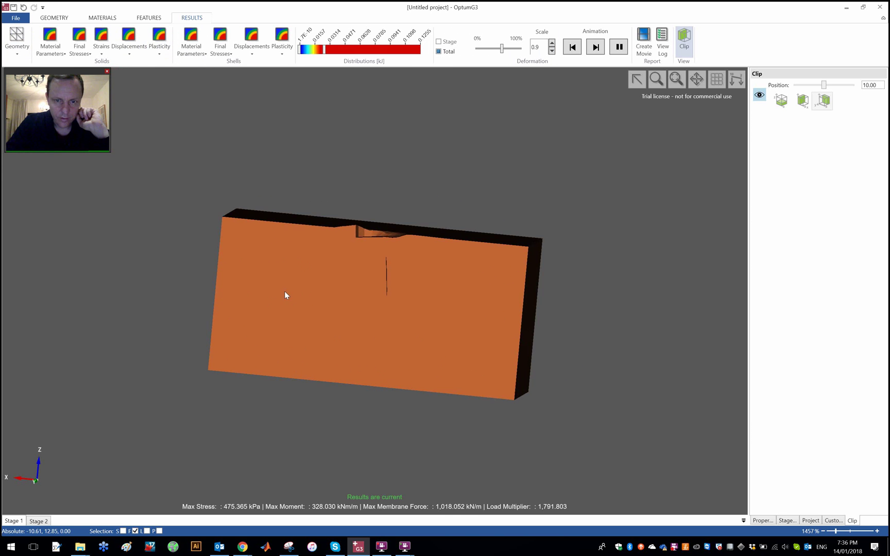
middle_drag(609, 353, 298, 410)
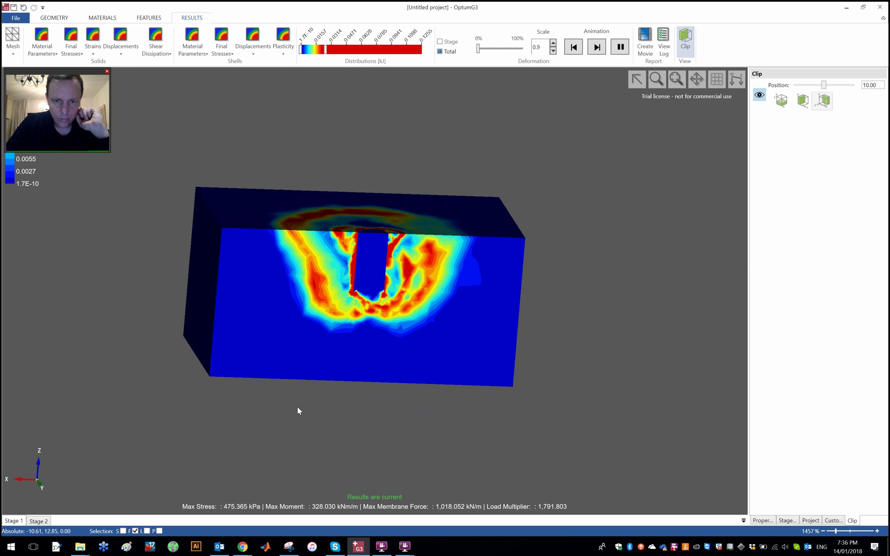
scroll(484, 219, up, 2)
scroll(485, 219, up, 2)
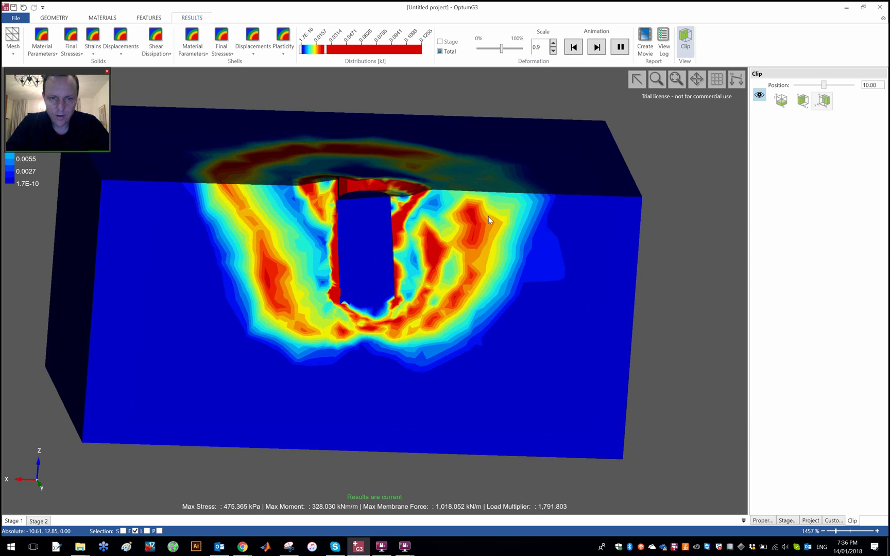
- Switch back to Stage 2's sectioned shear dissipation results, colour maximum 0.0048, load multiplier 1,367.513
click(786, 520)
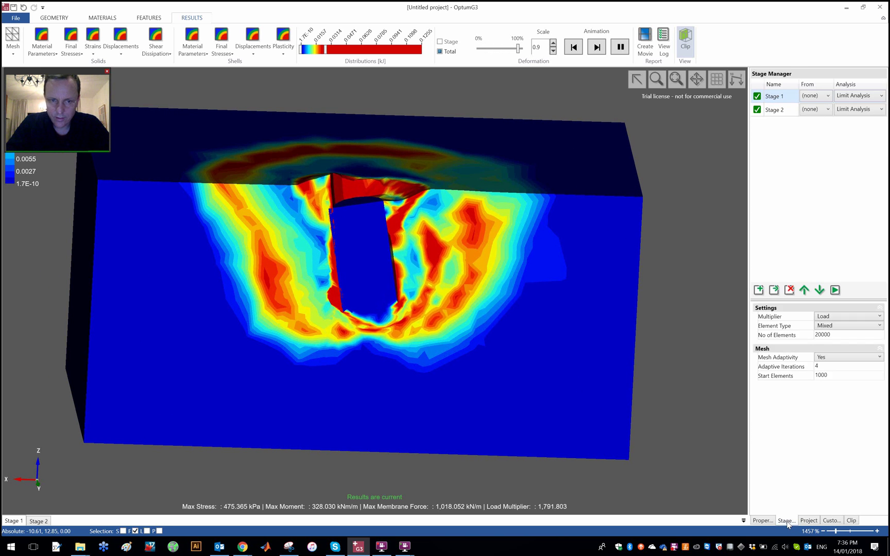
click(783, 107)
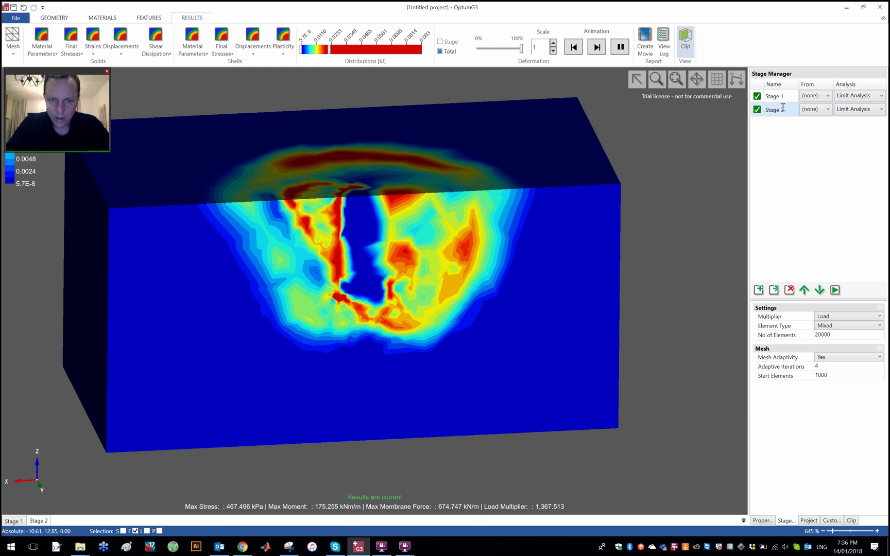